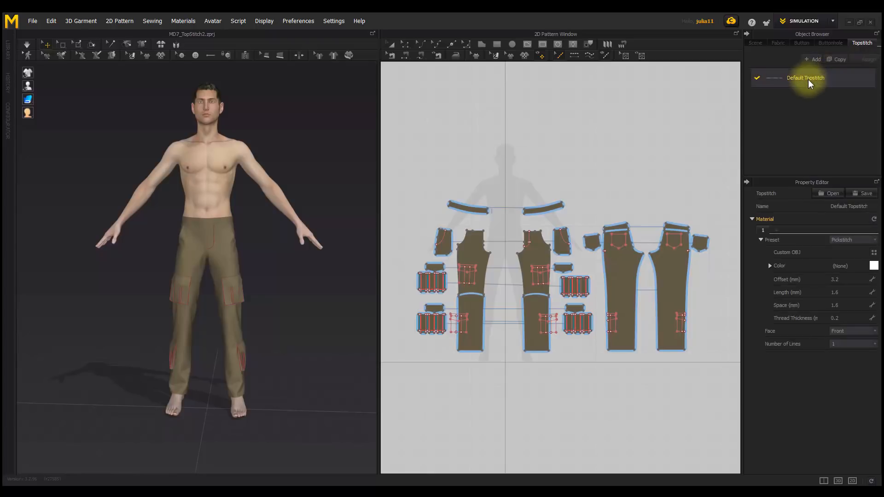
Add a segment topstitch along the upper edge of the front waistband pattern
click(636, 153)
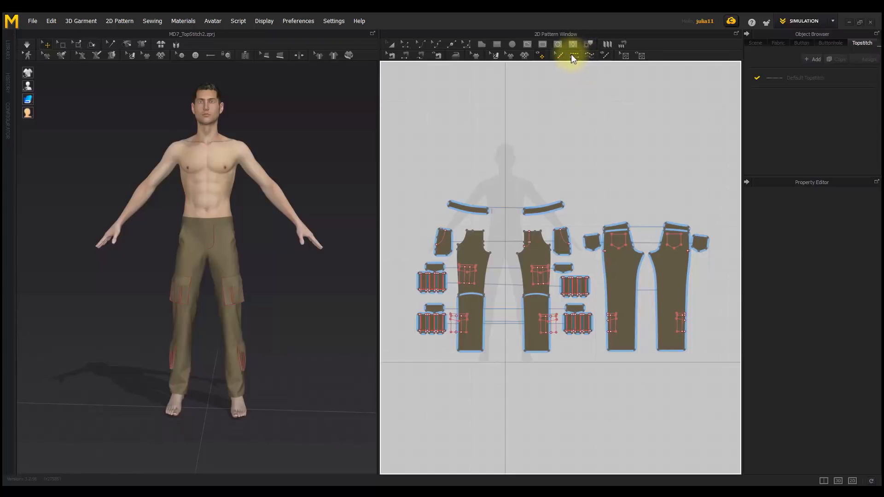
scroll(545, 196, up, 3)
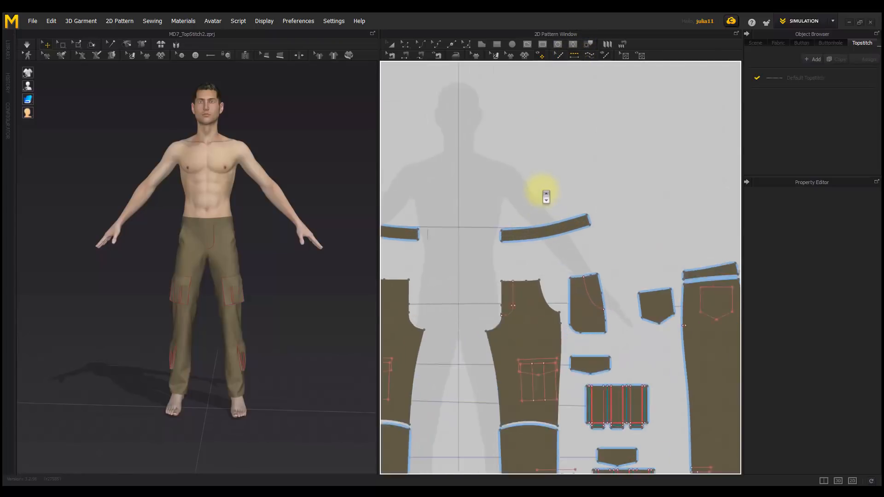
scroll(546, 196, up, 3)
scroll(269, 221, up, 5)
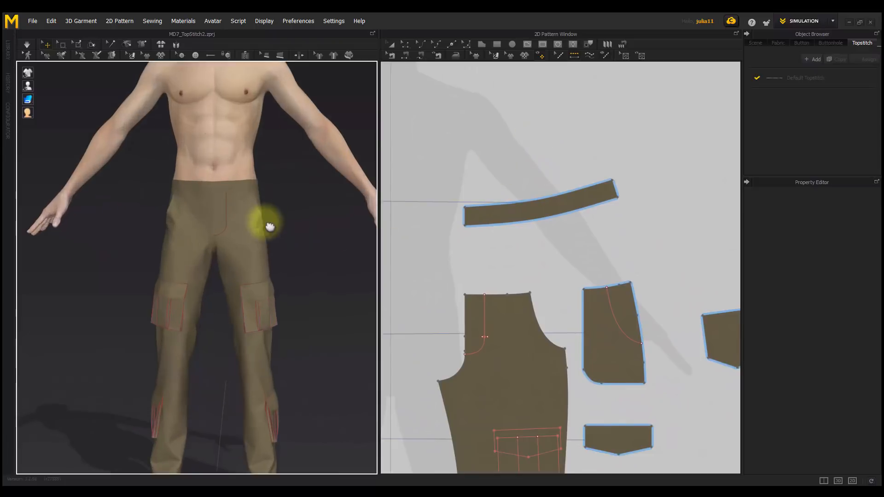
scroll(258, 276, down, 5)
scroll(260, 321, up, 7)
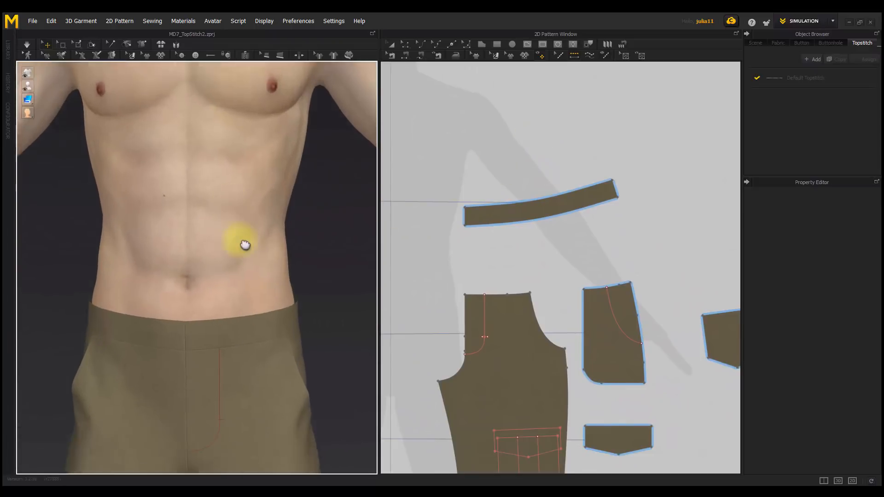
scroll(245, 245, up, 5)
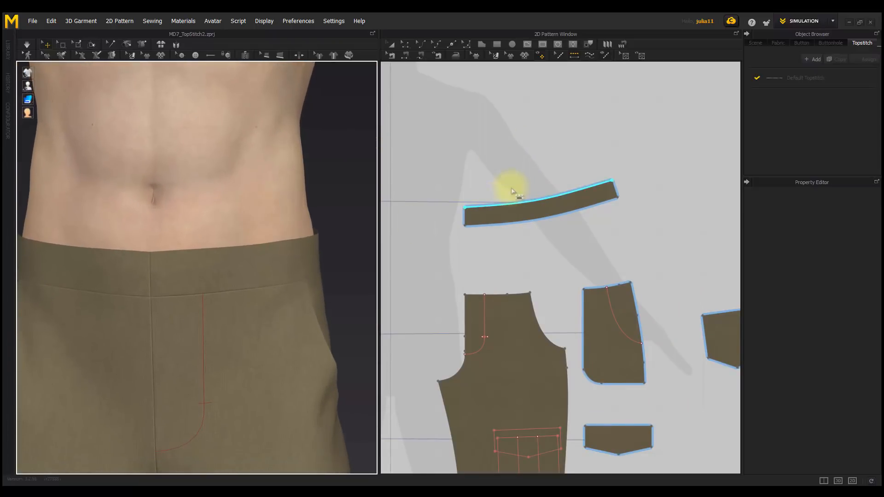
scroll(512, 191, up, 3)
click(544, 251)
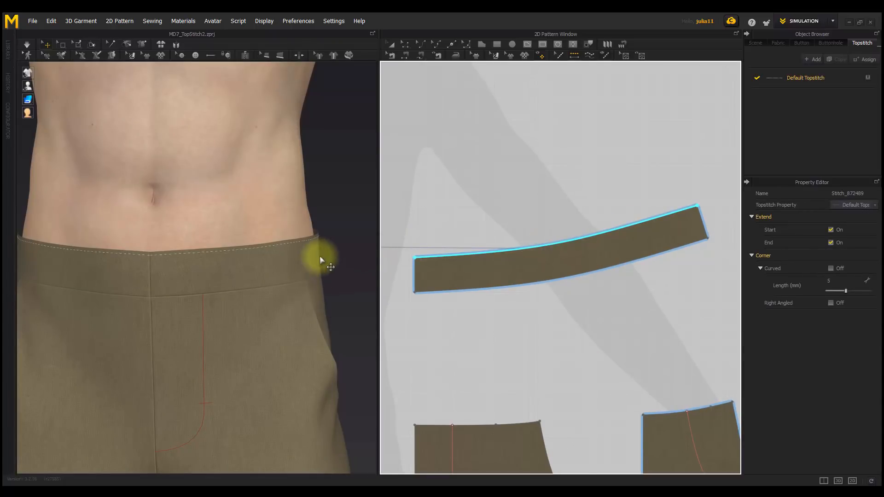
Add a free topstitch along the side end and lower edge of the front waistband pattern
click(587, 55)
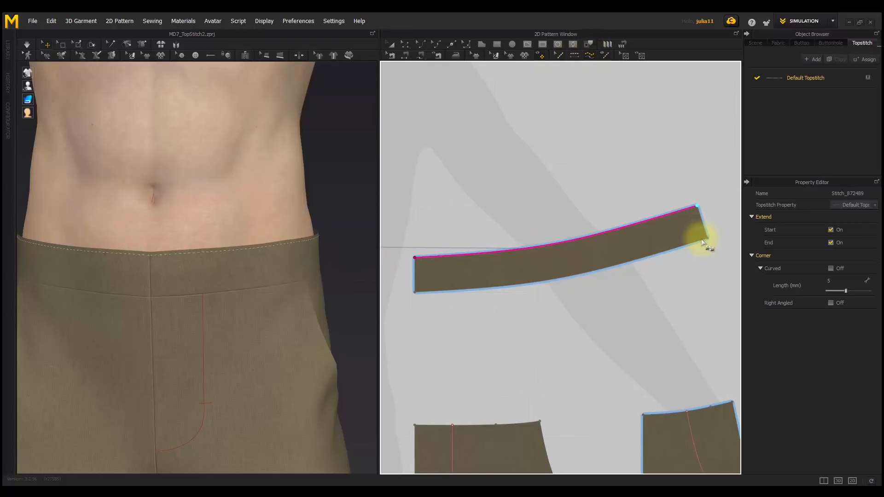
click(414, 293)
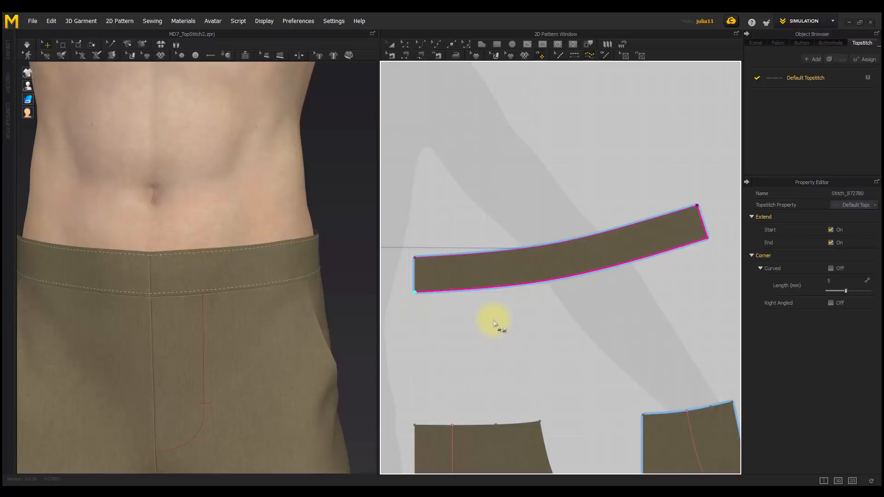
middle_drag(495, 323, 493, 310)
right_drag(316, 312, 270, 296)
middle_drag(270, 296, 355, 261)
Select the topstitches on the front waistband pattern and delete them
click(559, 55)
drag(389, 153, 726, 341)
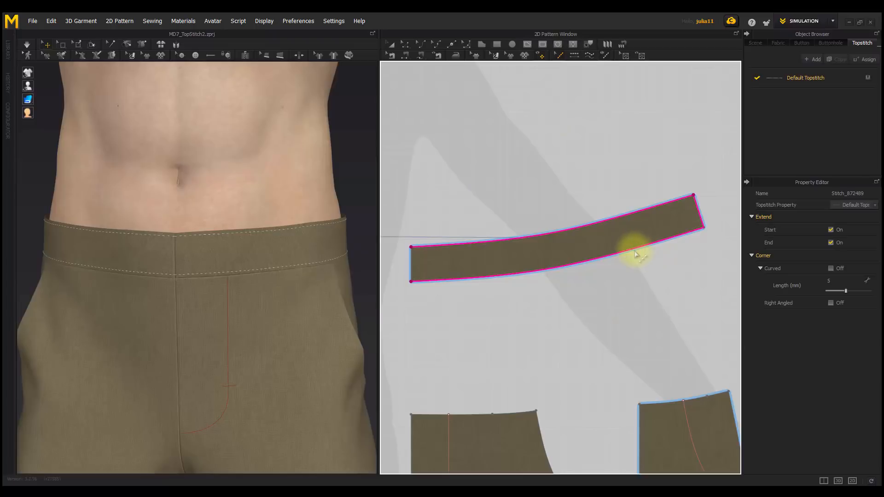
right_click(634, 253)
click(664, 283)
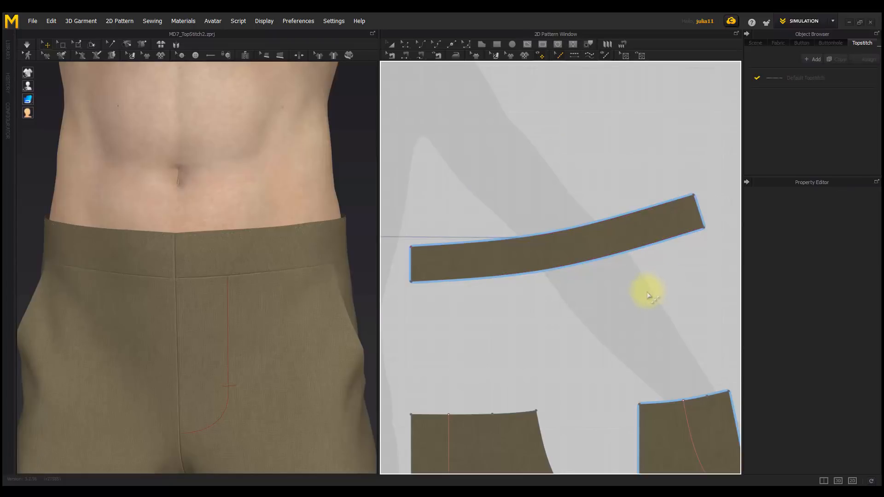
Apply segment topstitches to every edge and internal line of all the trouser patterns at once
scroll(498, 322, down, 10)
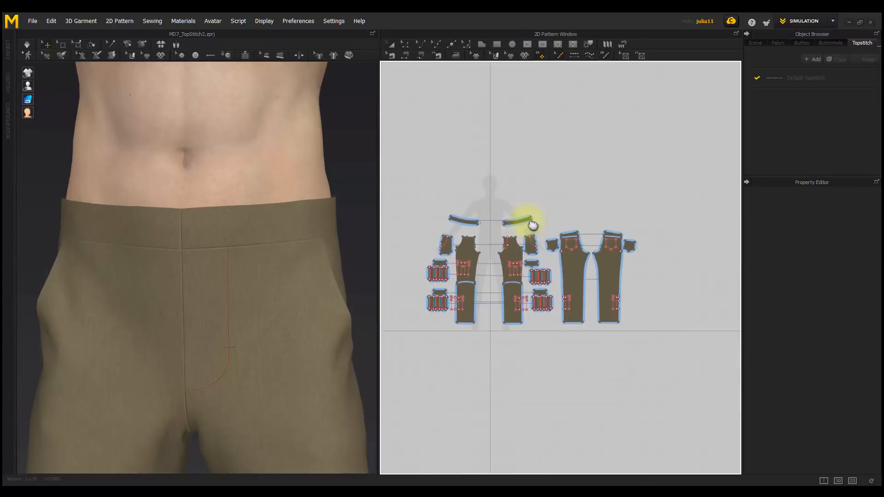
click(577, 55)
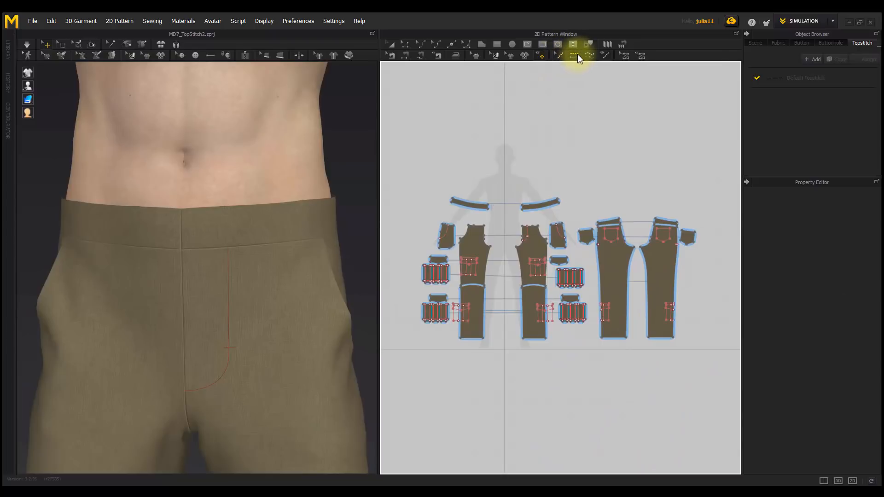
drag(392, 153, 723, 372)
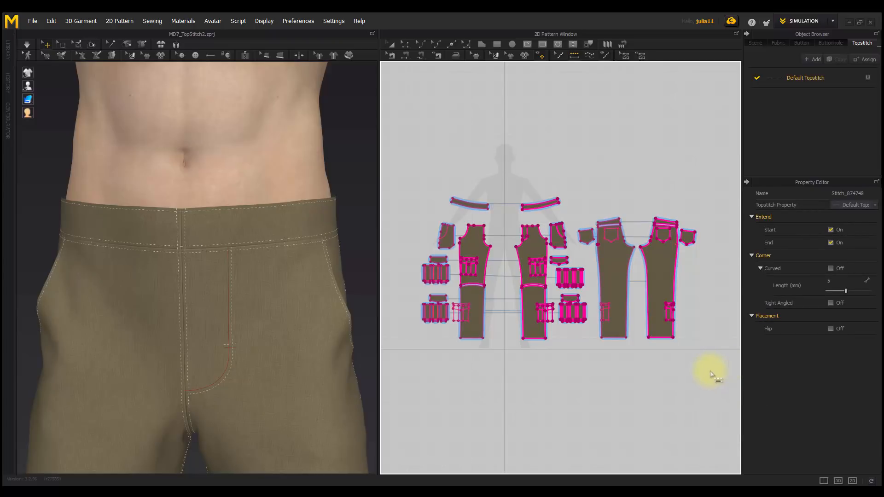
right_drag(335, 281, 217, 282)
scroll(145, 291, up, 2)
right_drag(146, 291, 194, 258)
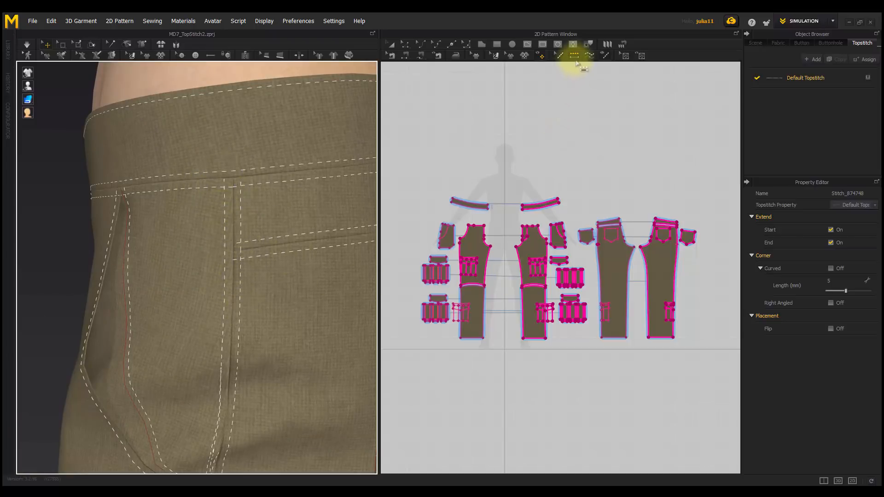
Select all segment topstitches across the trouser patterns and delete them
click(558, 56)
drag(395, 148, 739, 392)
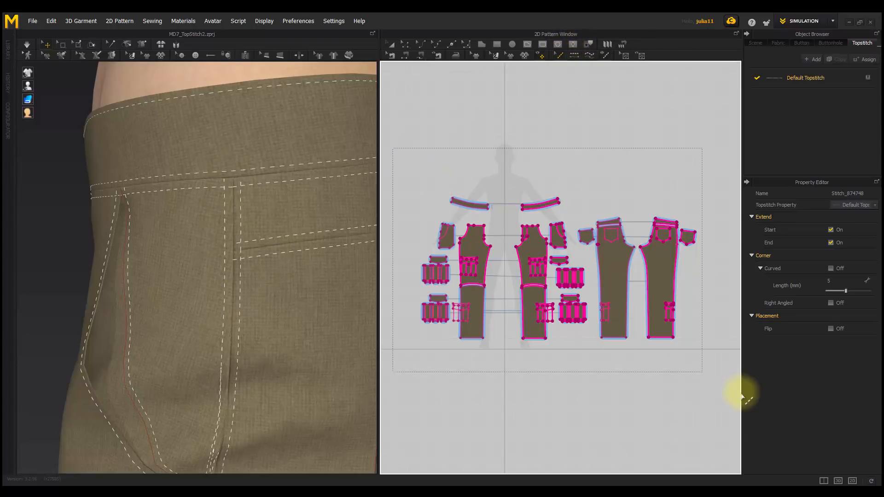
right_click(631, 269)
click(640, 302)
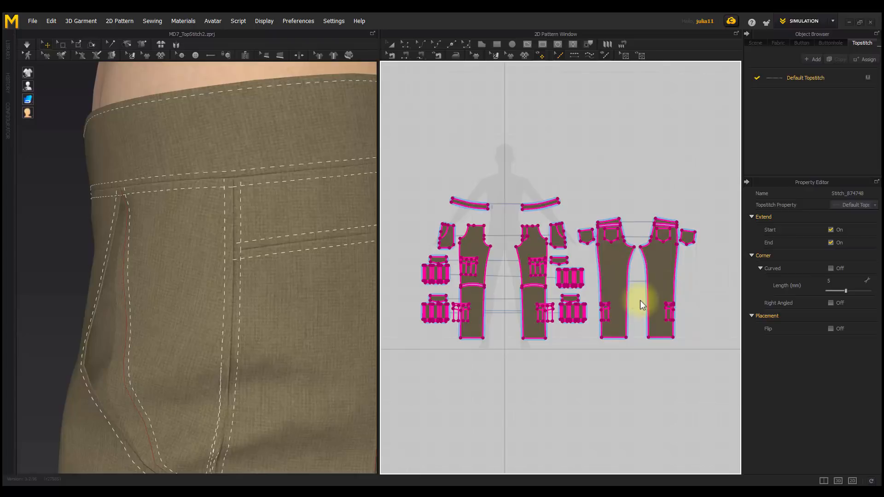
key(Delete)
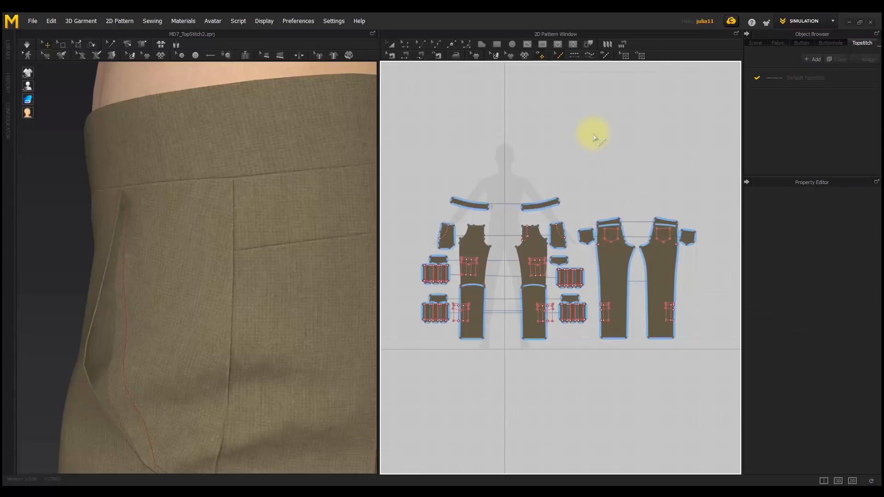
Apply free topstitches to all the trouser patterns at once and check the stitch corners at the waist seams
click(590, 55)
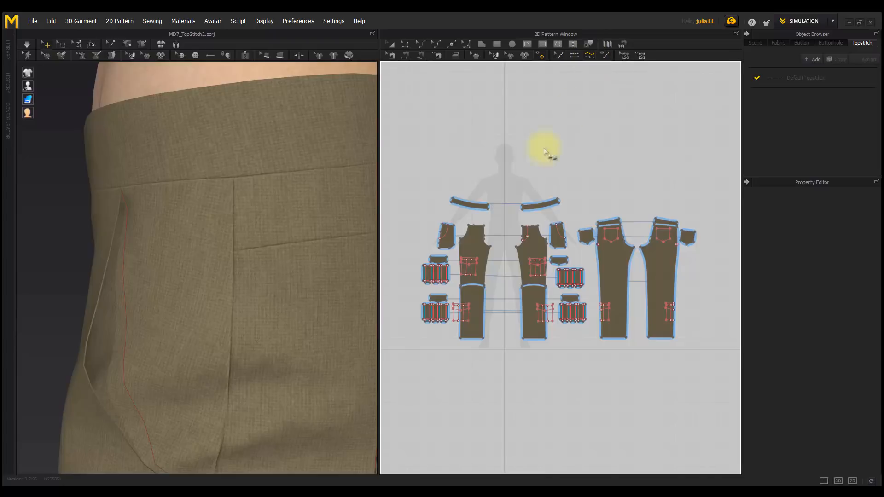
drag(398, 137, 708, 369)
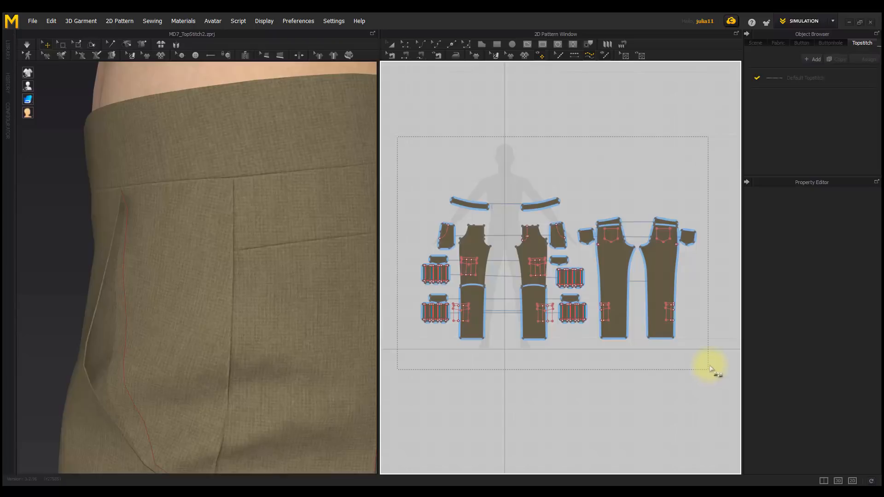
drag(709, 368, 709, 367)
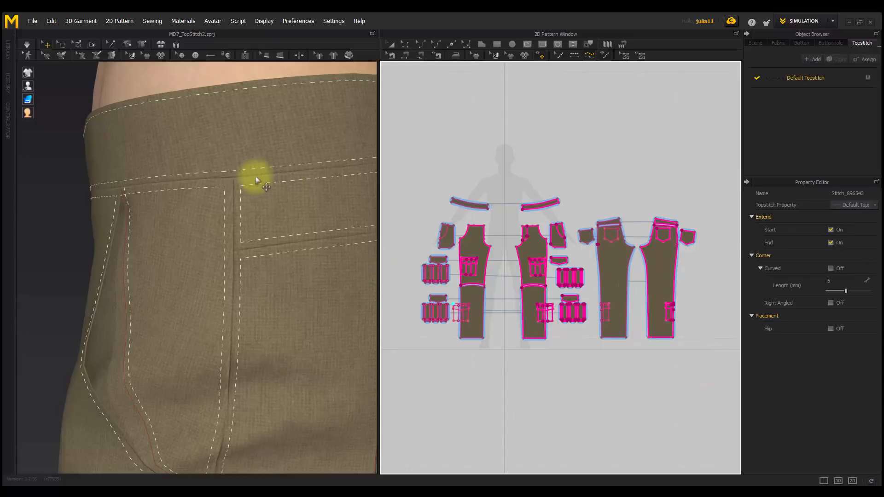
click(239, 191)
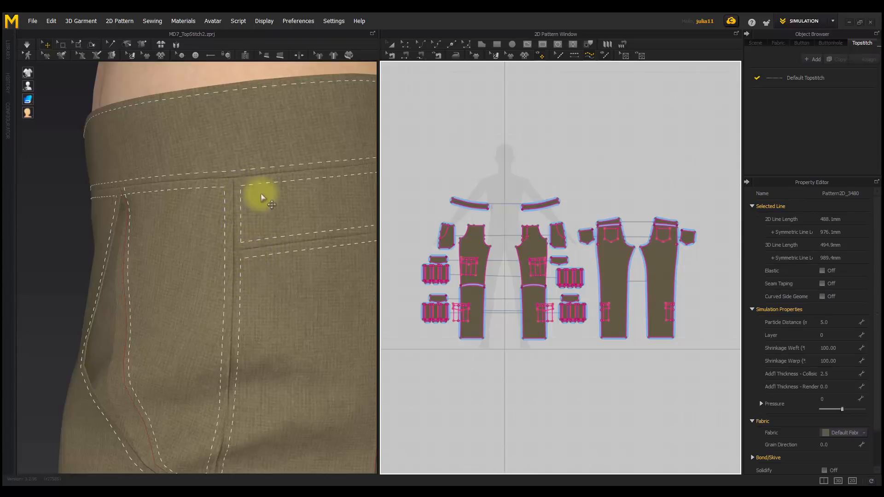
scroll(263, 222, up, 5)
middle_drag(207, 226, 219, 228)
right_drag(219, 228, 222, 225)
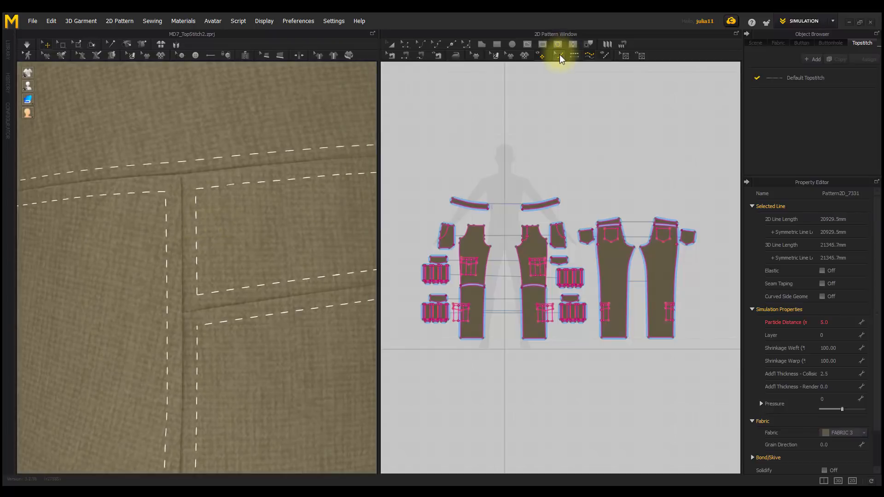
Select all topstitches and turn on curved corners with a length of 8 mm
click(502, 132)
drag(408, 144, 696, 388)
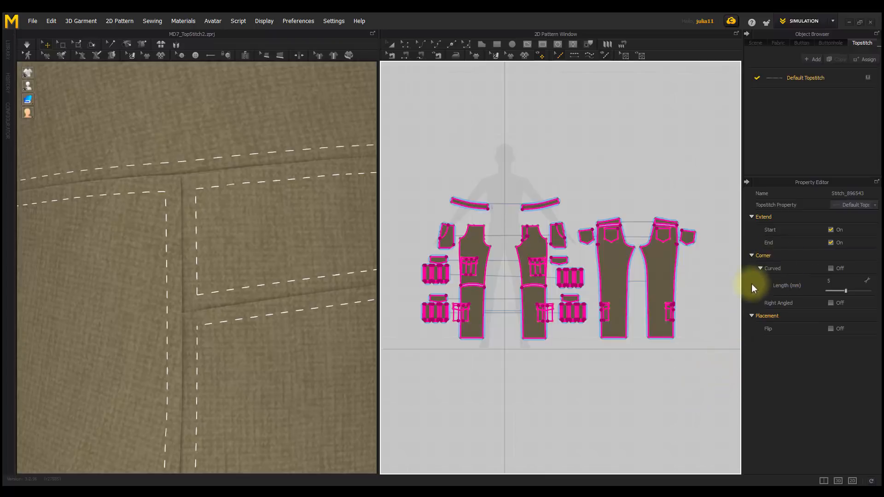
click(830, 269)
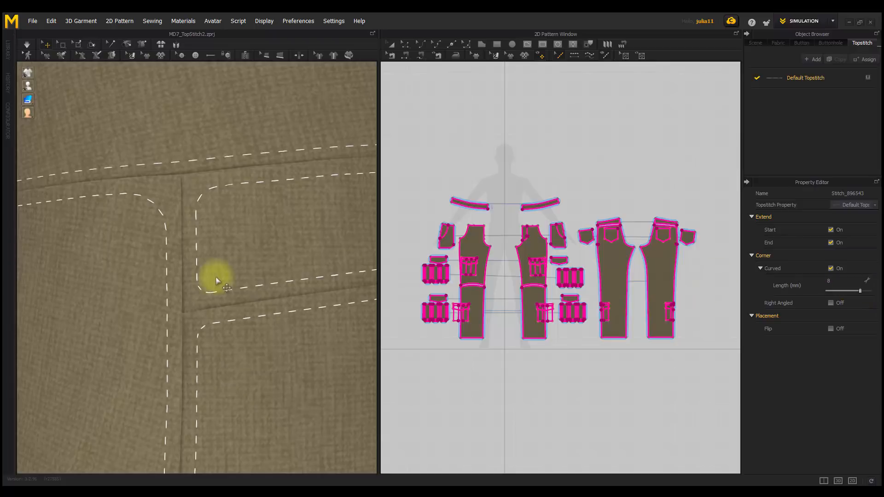
Turn curved corners off and delete all the free topstitches from the trousers
click(830, 268)
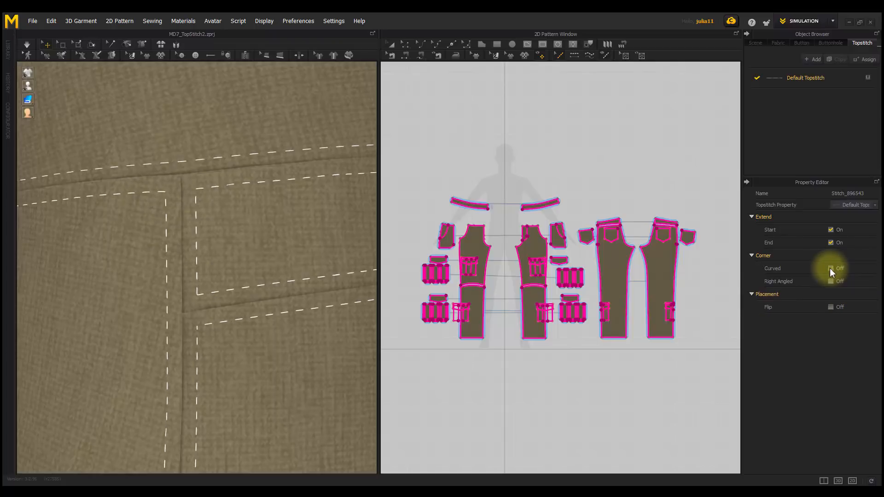
right_click(548, 209)
click(562, 241)
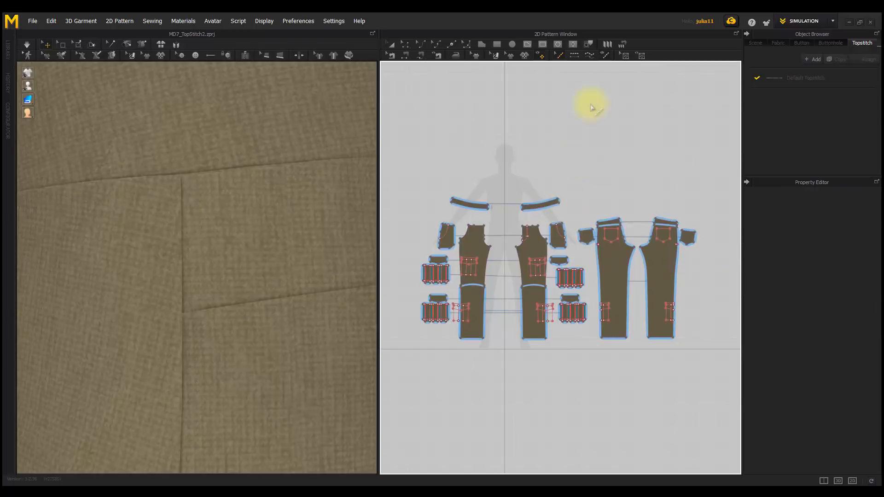
Apply Default Topstitch as segment topstitches to all edges and internal lines of every trouser pattern
click(573, 55)
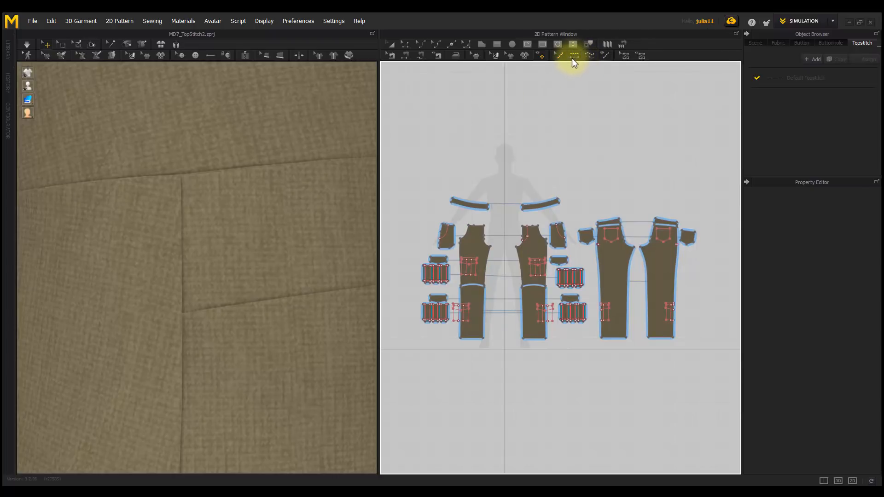
drag(403, 151, 715, 361)
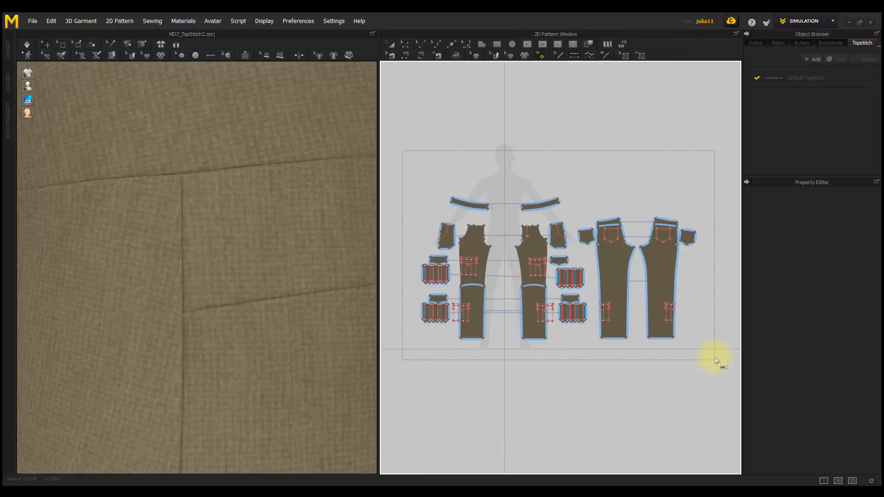
drag(714, 361, 716, 360)
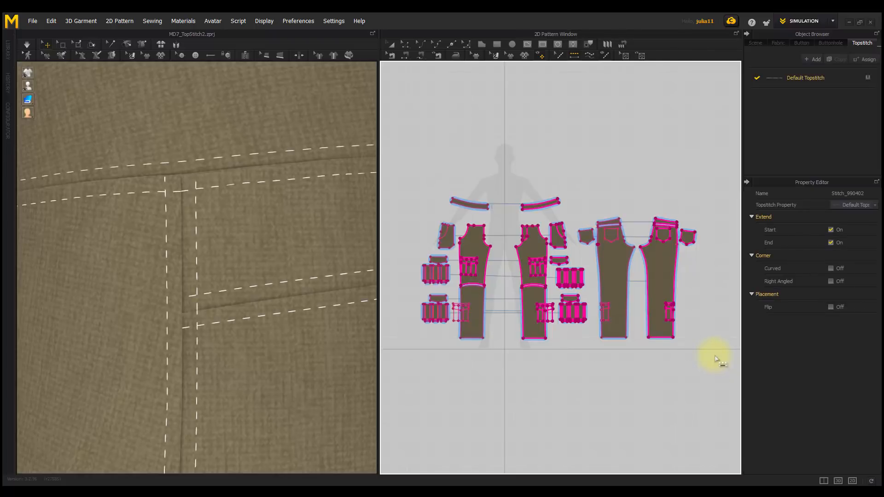
Examine the topstitching around the waistband, side seam and front pocket on the 3D trousers
scroll(210, 305, down, 6)
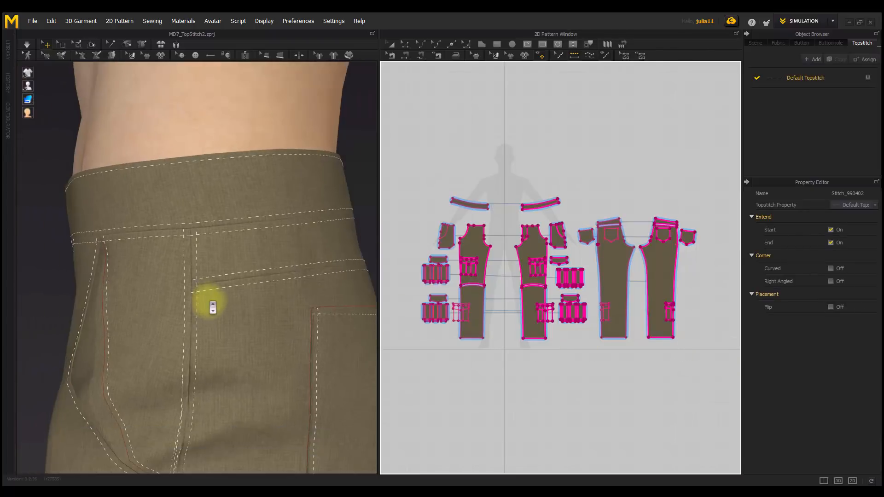
scroll(161, 309, up, 6)
scroll(223, 306, down, 6)
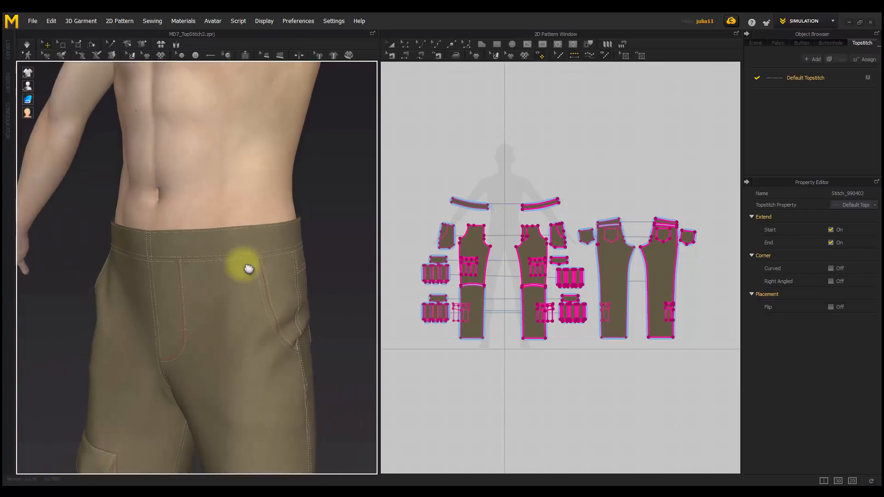
right_drag(245, 290, 258, 226)
scroll(238, 285, up, 3)
middle_drag(239, 285, 227, 355)
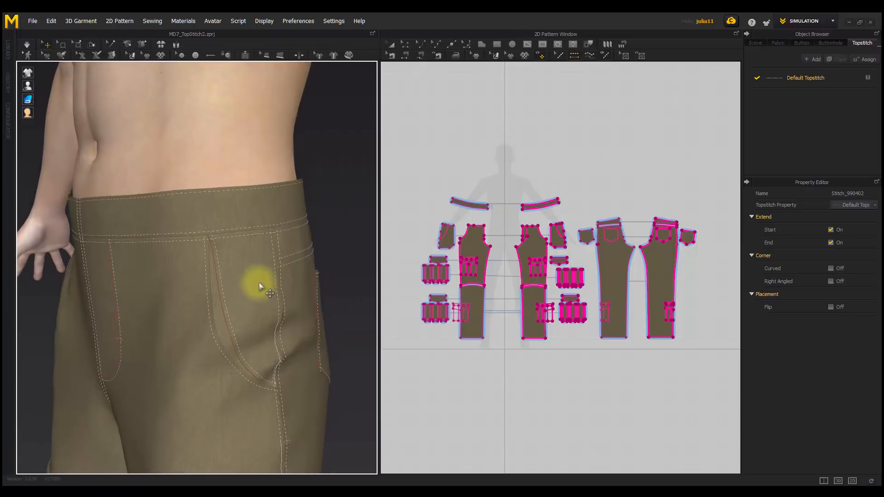
scroll(252, 287, up, 2)
right_drag(246, 286, 242, 287)
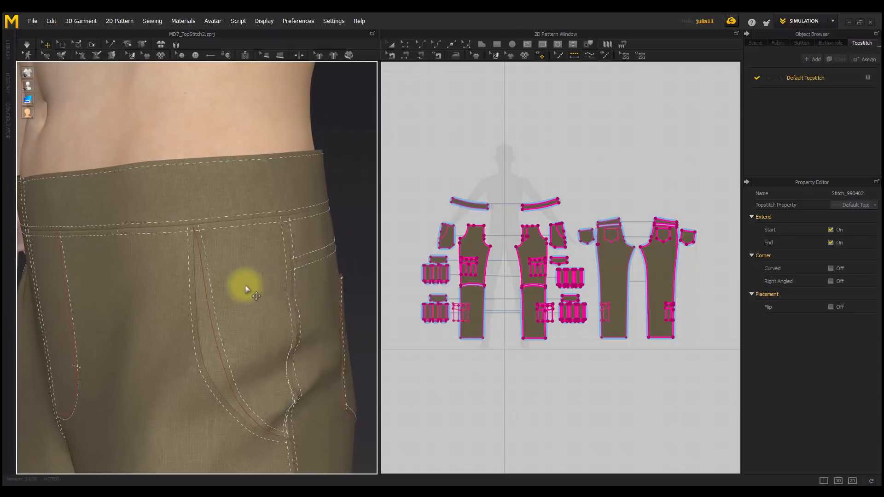
Set the stitch length of Default Topstitch to 3 mm
click(812, 78)
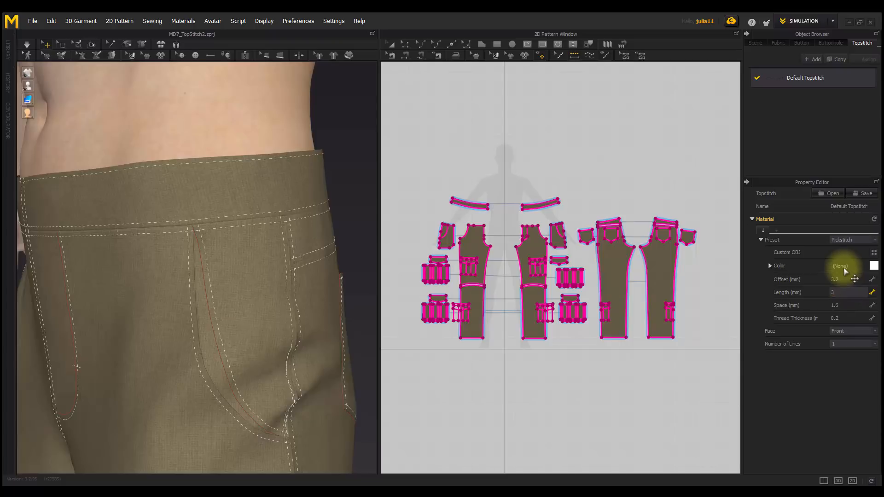
key(Return)
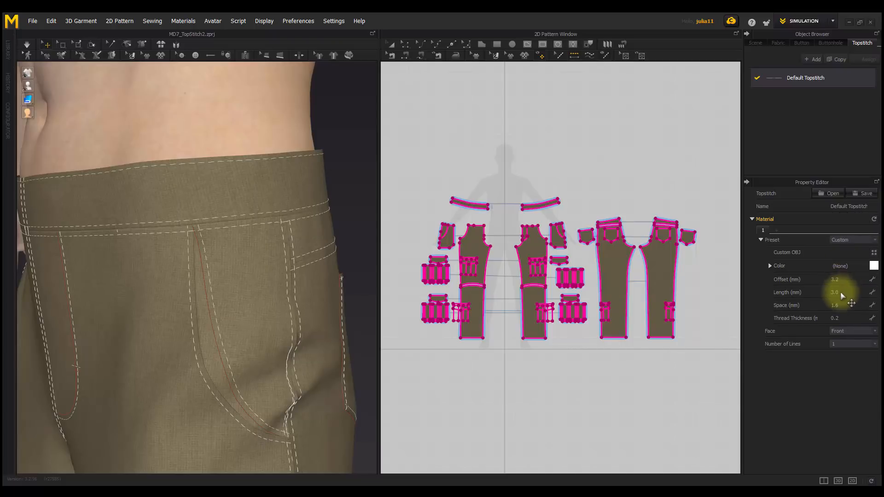
Set the thread thickness and the stitch spacing of Default Topstitch to 0.5 mm each
click(845, 319)
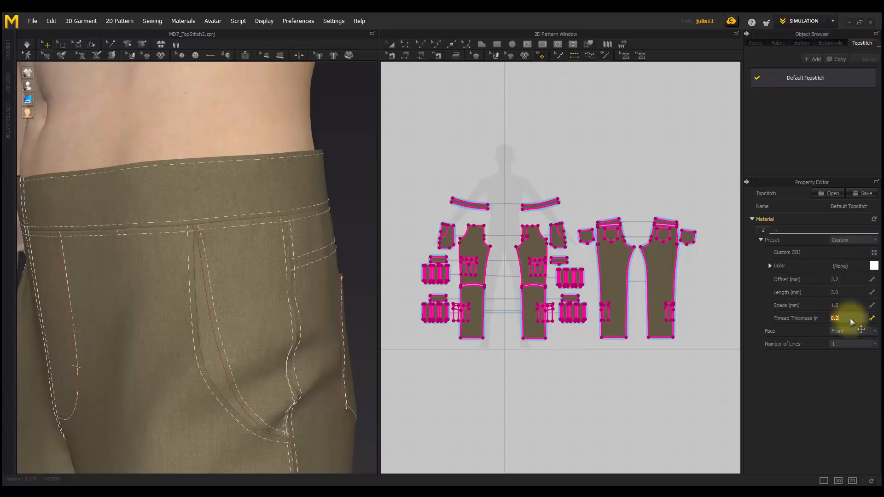
text(0.5)
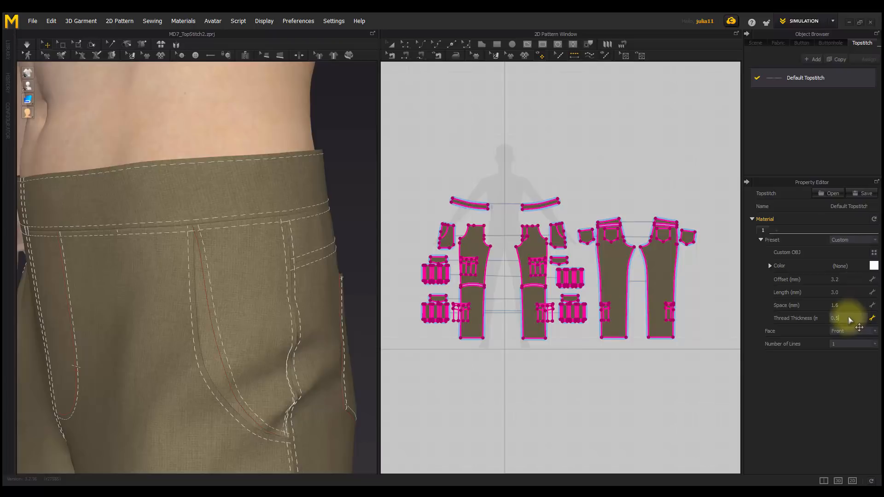
key(Return)
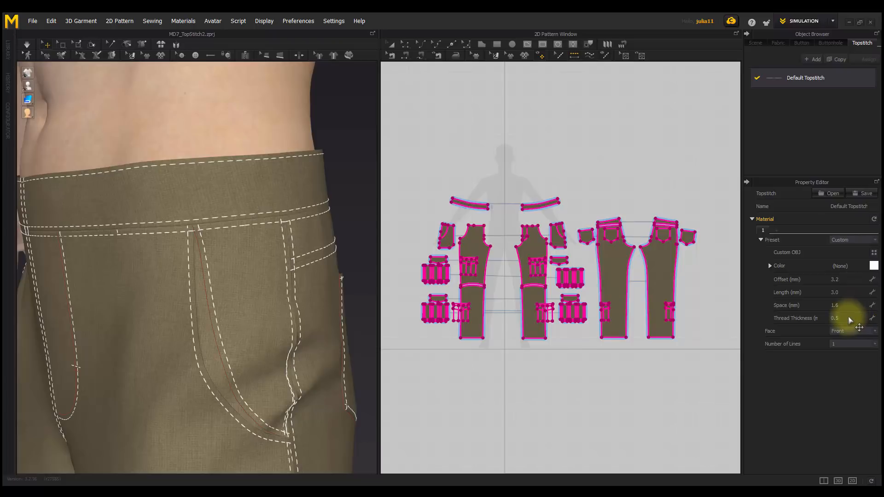
click(848, 305)
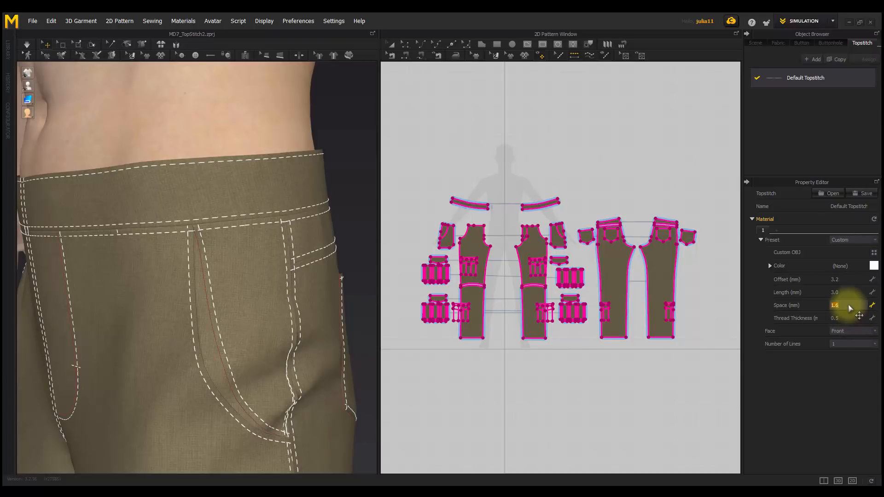
text(0.5)
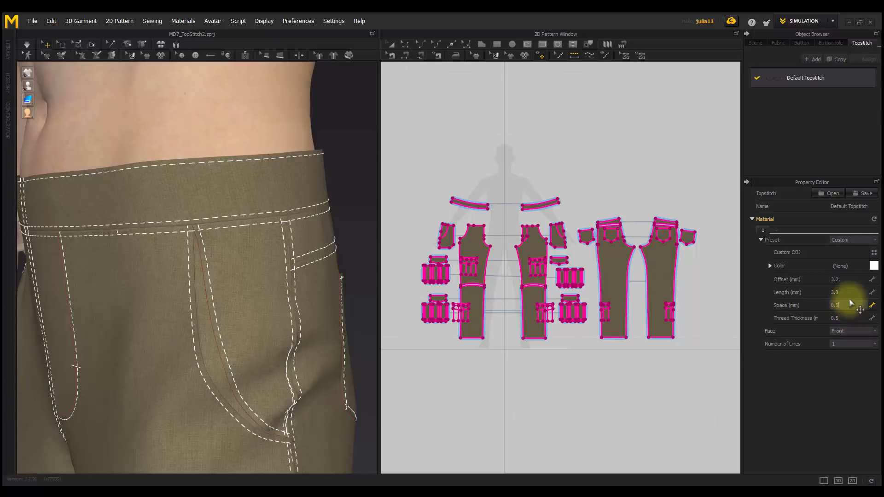
key(Return)
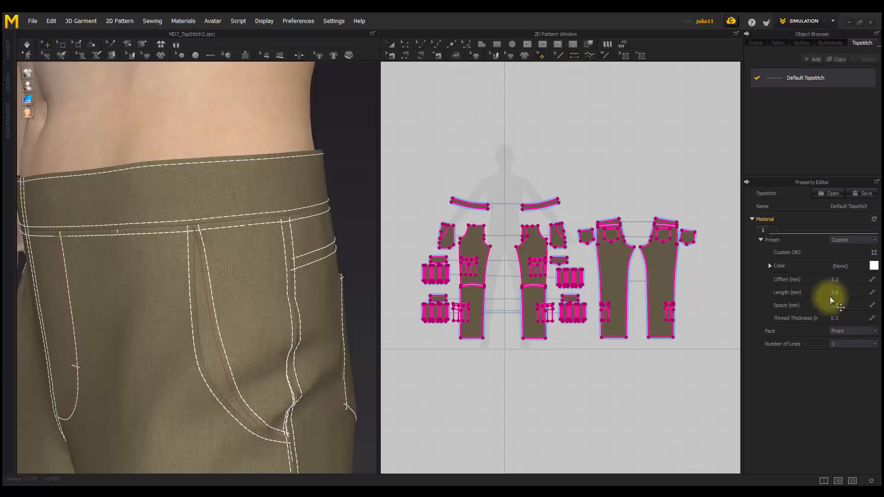
Change the color of Default Topstitch to Orange 1 from the color palette
right_drag(165, 319, 286, 296)
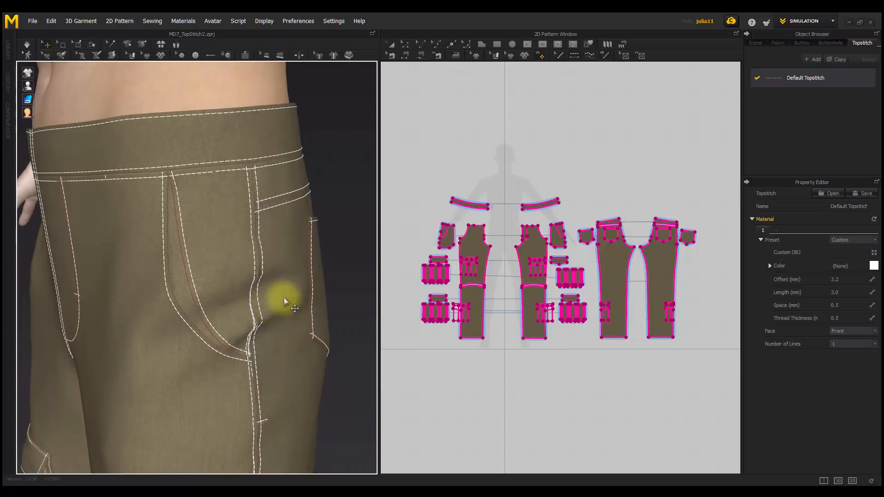
click(874, 266)
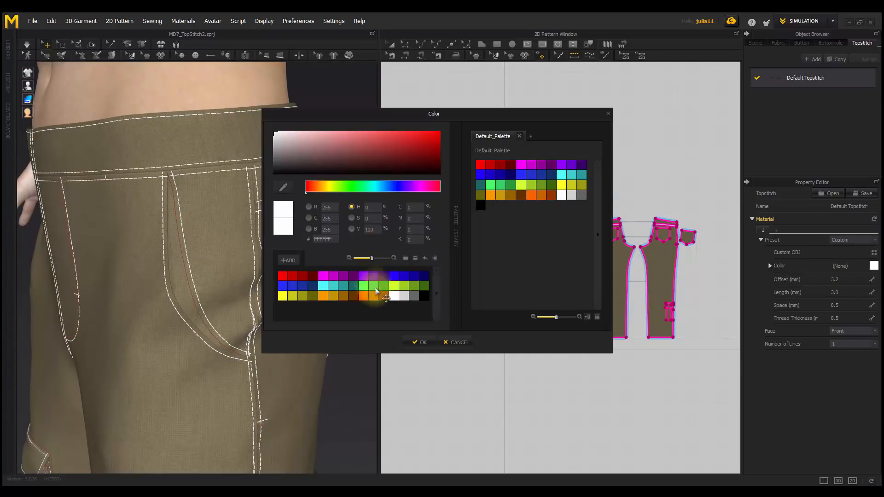
click(333, 296)
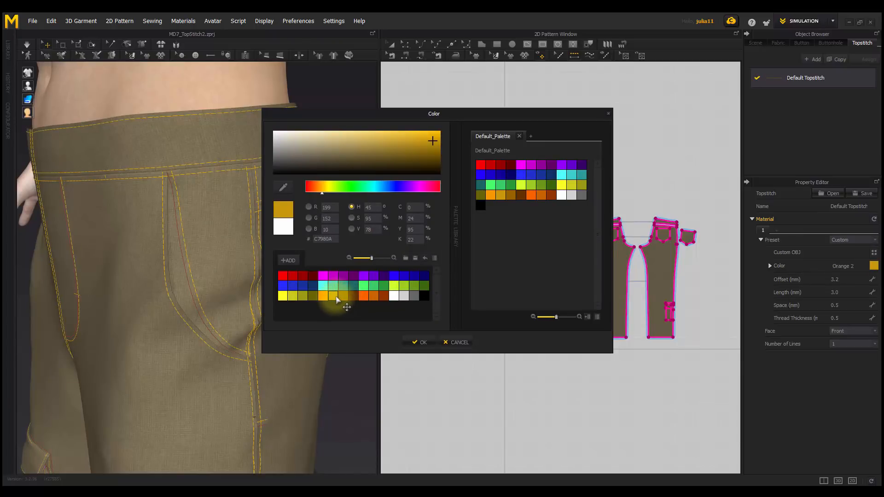
click(324, 297)
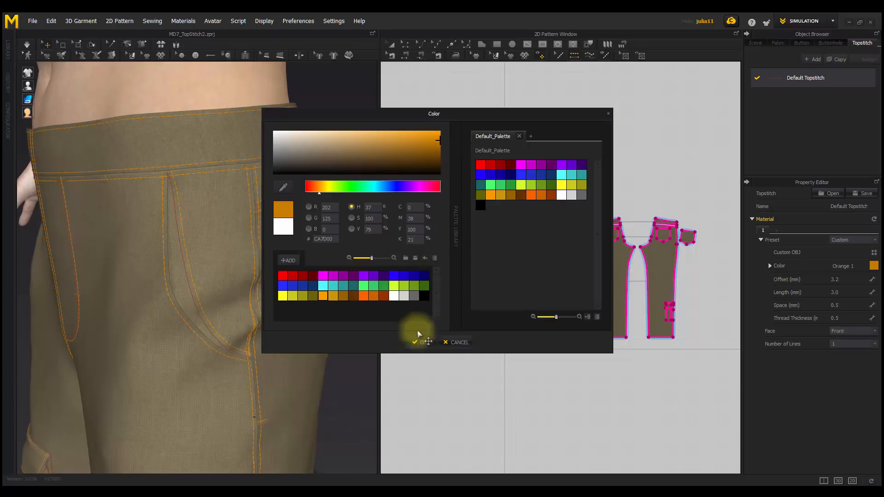
click(419, 343)
Delete the topstitch from the curved internal line on the front pocket piece
right_drag(313, 312, 358, 306)
scroll(264, 318, down, 4)
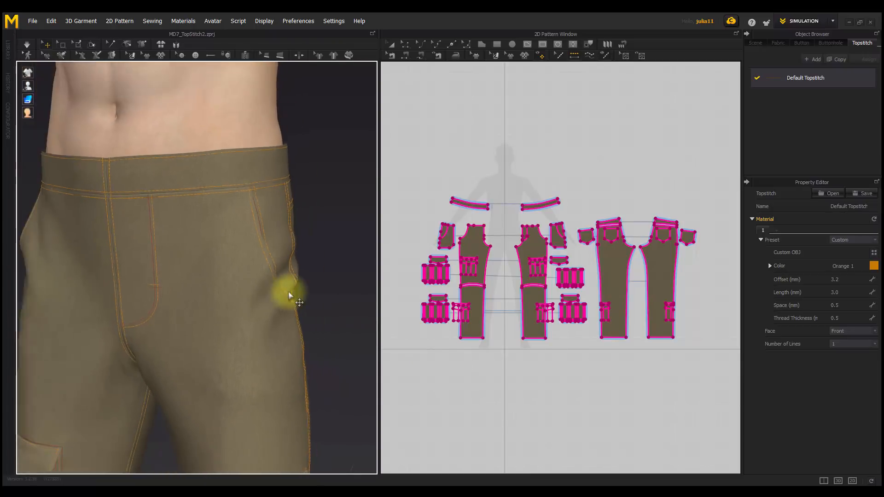
click(548, 181)
scroll(560, 237, up, 5)
scroll(561, 237, up, 3)
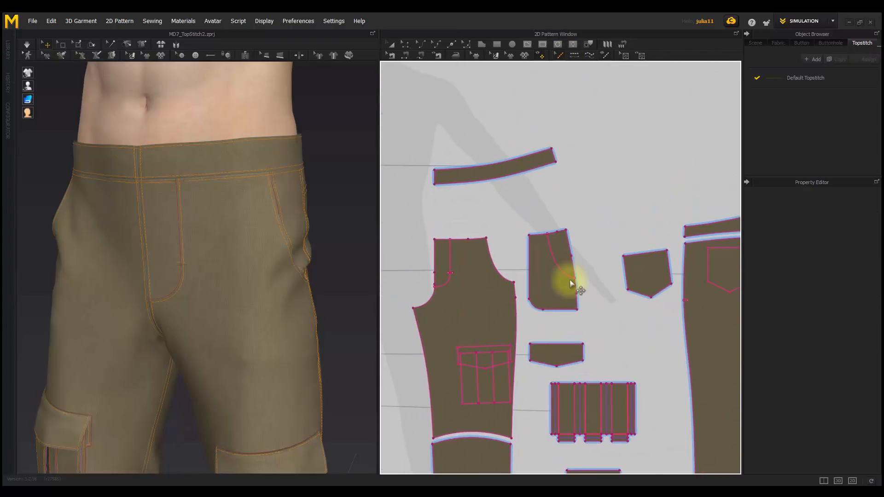
click(557, 265)
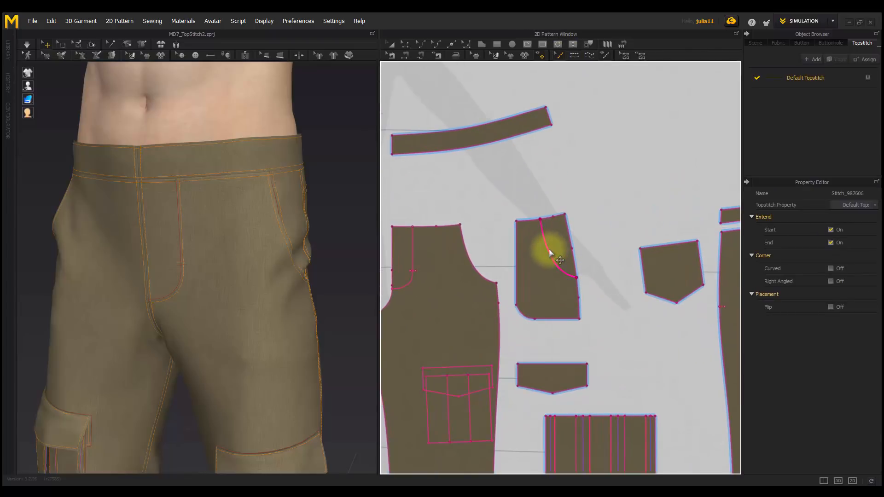
key(Delete)
Delete the topstitches along the lower side, the bottom and the rounded corner of the front pocket piece
right_drag(271, 230, 203, 242)
scroll(244, 290, up, 5)
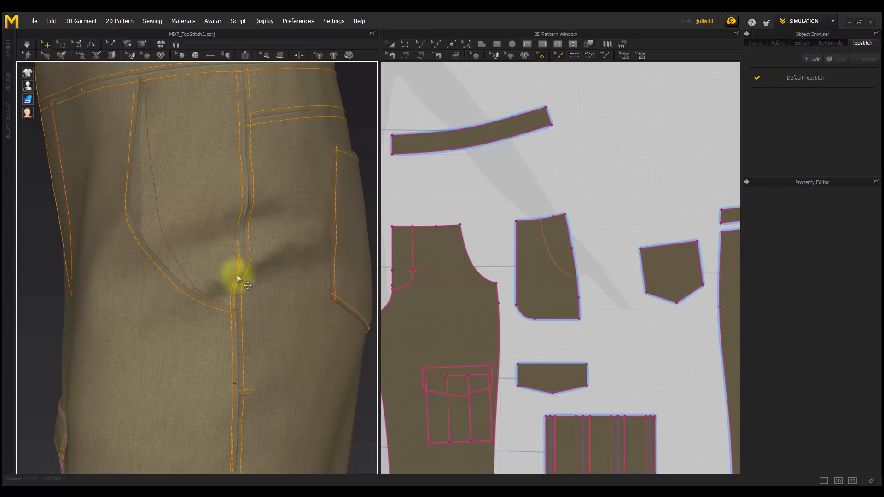
click(579, 313)
key(Delete)
click(561, 318)
key(Delete)
click(522, 312)
key(Delete)
scroll(576, 310, up, 2)
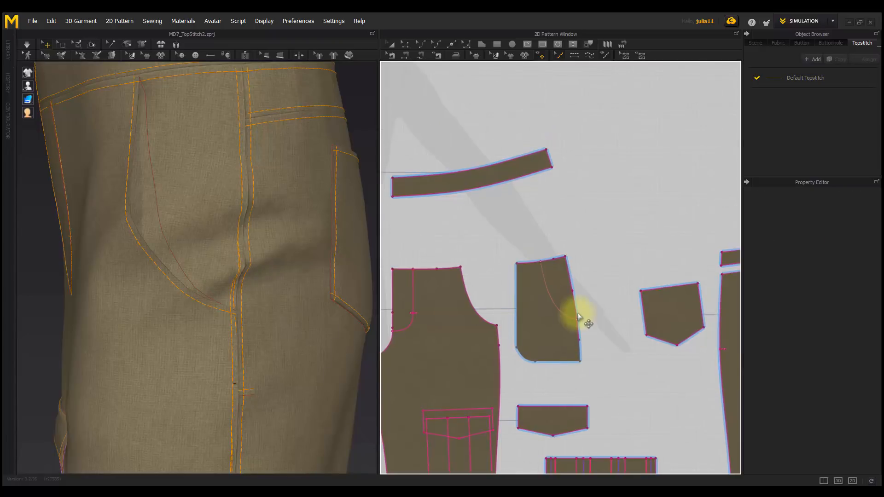
click(579, 350)
key(Delete)
drag(571, 283, 577, 316)
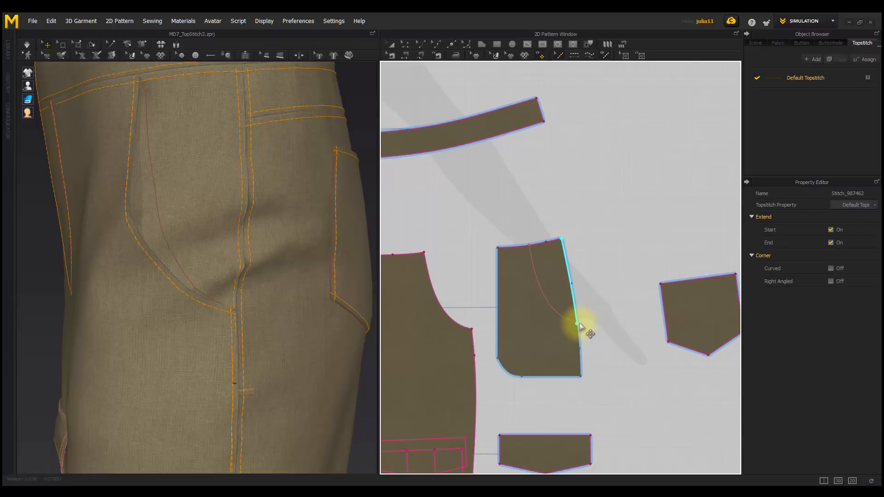
click(601, 321)
Delete the topstitch on the short side-seam segment just below the pocket opening of the front trouser piece
scroll(272, 335, down, 3)
middle_drag(272, 309, 281, 240)
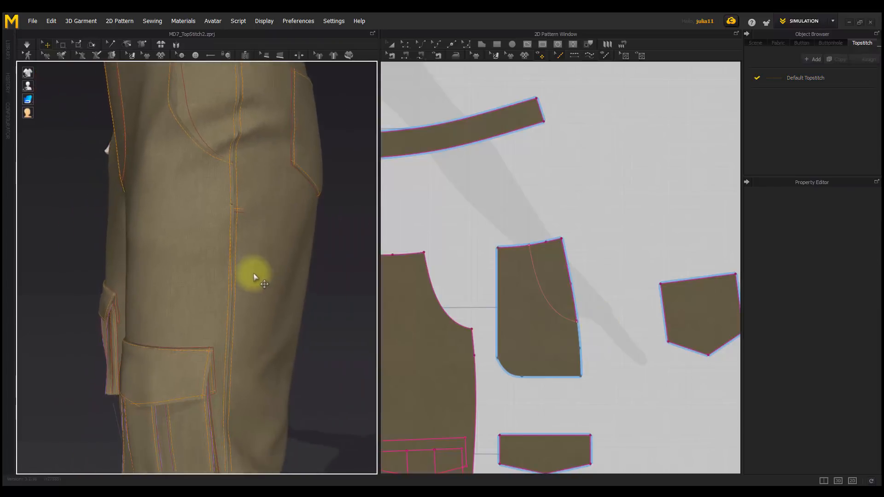
scroll(592, 345, down, 3)
middle_drag(583, 242, 570, 129)
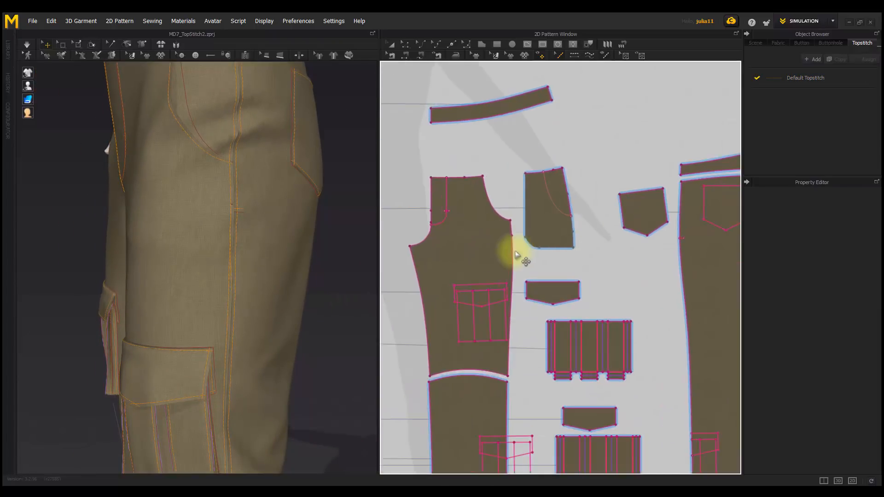
scroll(518, 252, up, 4)
click(508, 215)
key(Delete)
click(509, 229)
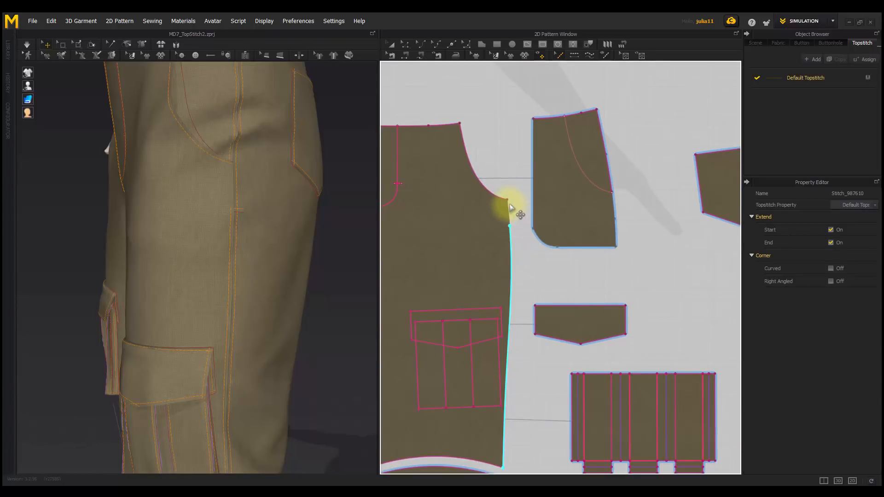
click(532, 266)
Check the topstitch on the side seam below the pocket opening of the opposite front trouser piece
scroll(612, 291, down, 5)
scroll(533, 262, up, 6)
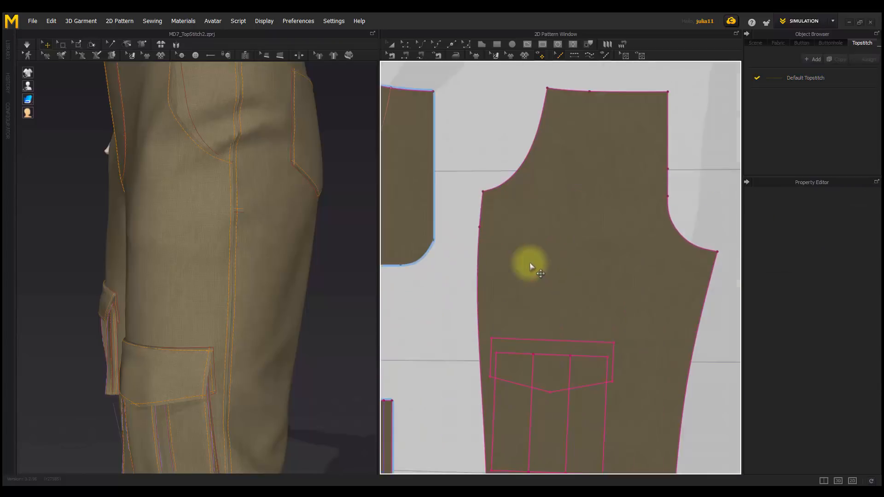
click(481, 211)
click(480, 211)
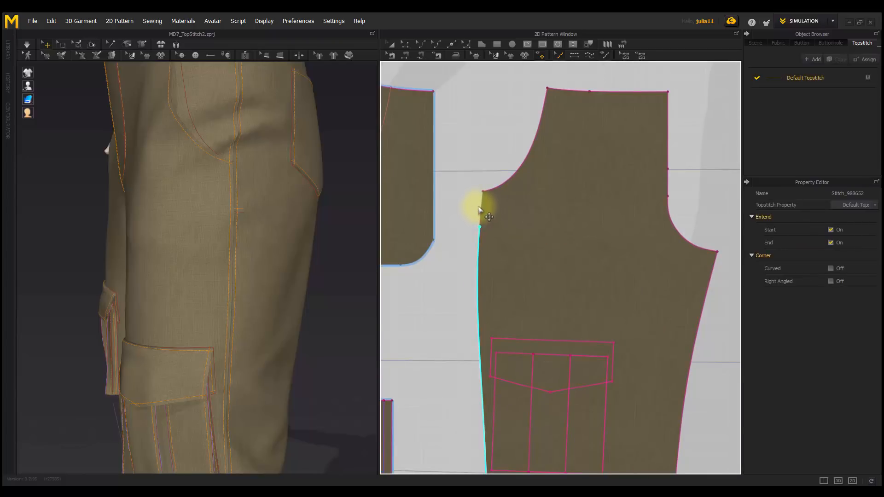
click(487, 171)
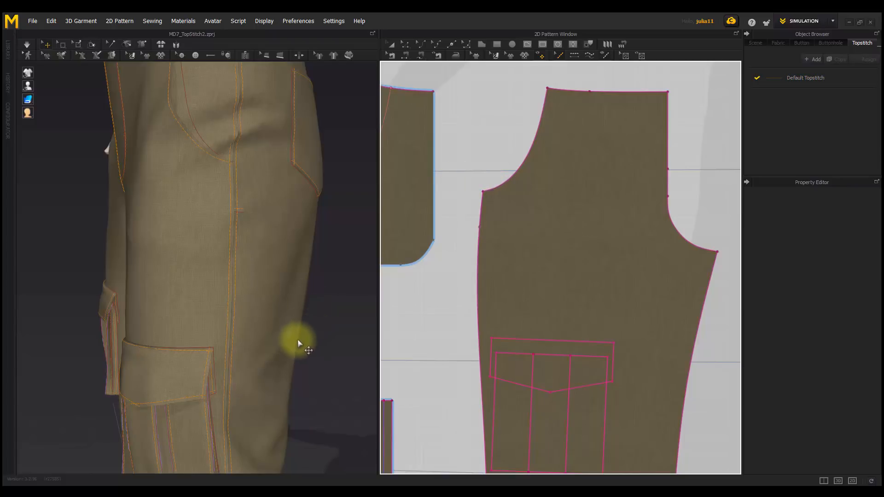
Delete the topstitches from the internal cargo pocket outlines on the front leg pieces
scroll(311, 216, down, 2)
scroll(311, 226, down, 2)
scroll(296, 331, down, 4)
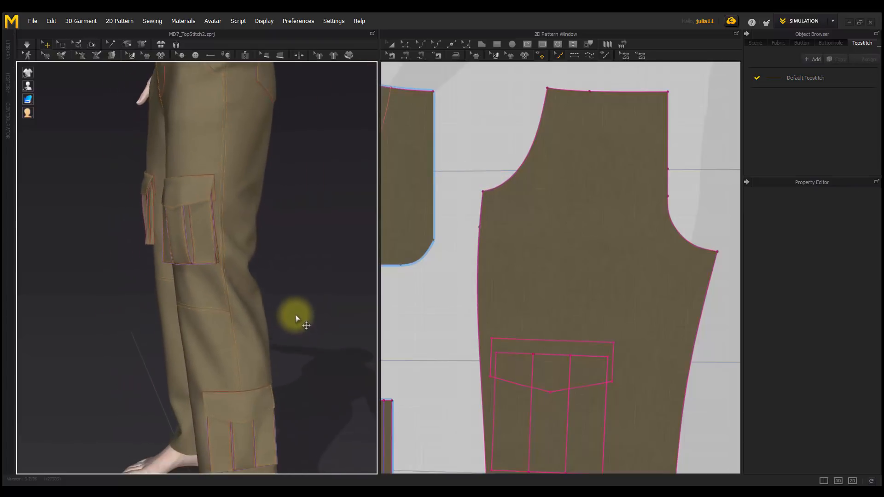
scroll(529, 295, down, 5)
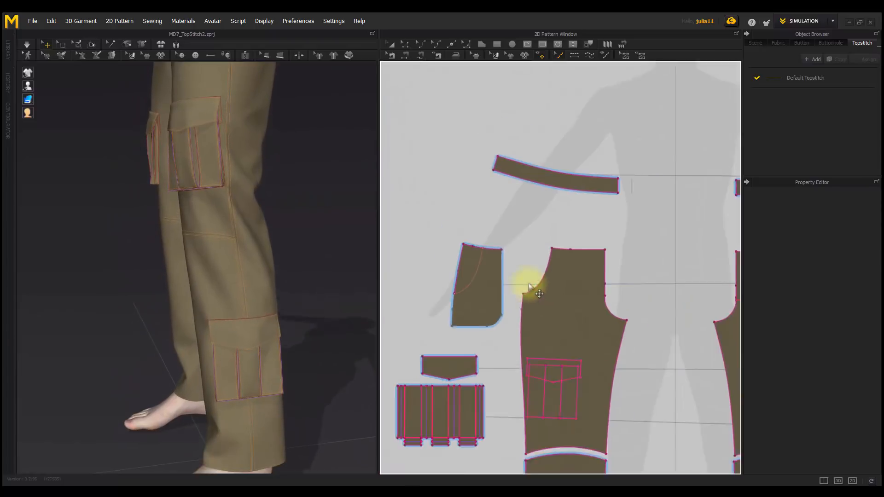
scroll(526, 267, up, 2)
drag(488, 226, 489, 226)
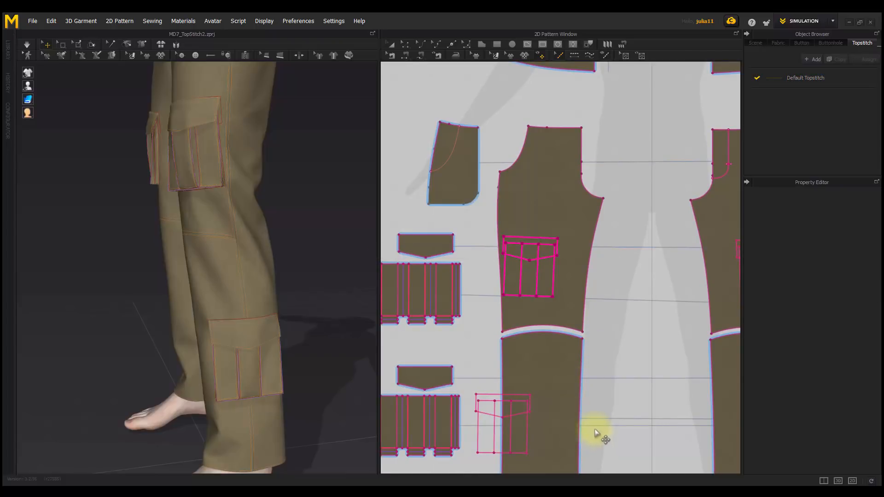
drag(611, 385, 483, 299)
click(566, 290)
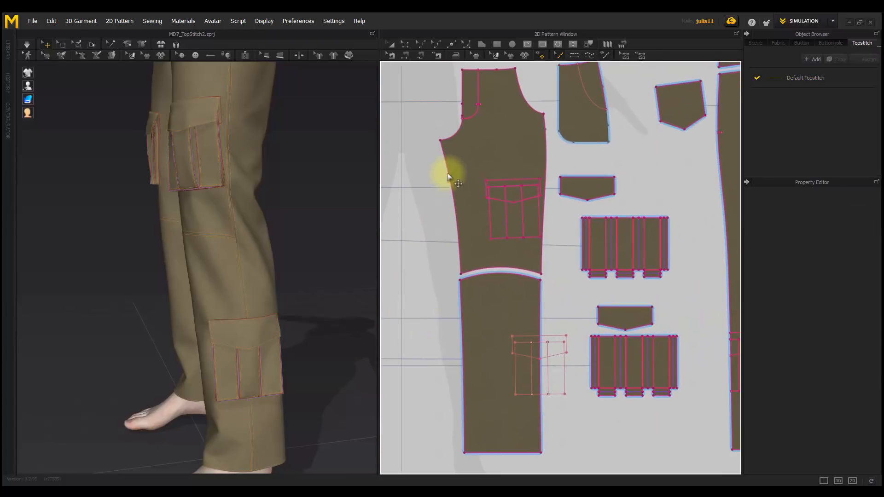
drag(453, 178, 556, 246)
click(556, 246)
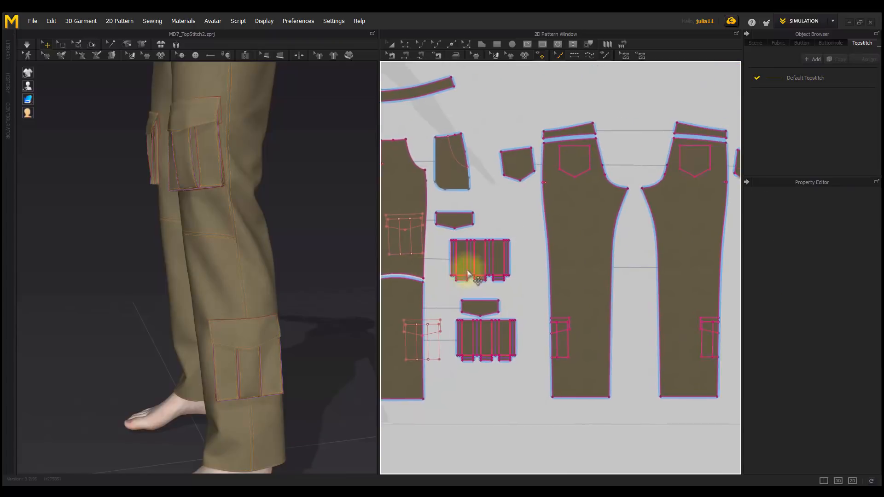
Delete the topstitches from the internal cargo pocket outline on the back leg piece
scroll(529, 338, up, 2)
drag(558, 351, 573, 379)
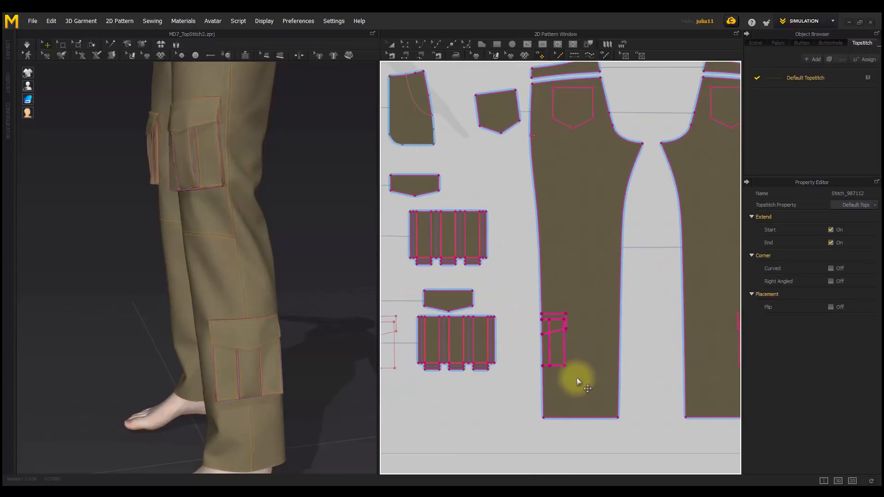
click(579, 360)
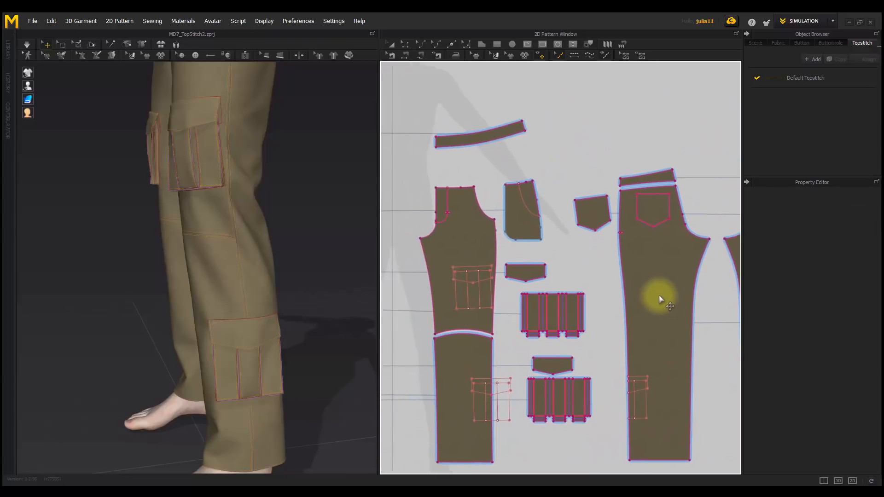
Examine the topstitching on the 3D trousers from the side, front and back, including the back pockets
scroll(523, 298, down, 3)
middle_drag(525, 299, 578, 296)
scroll(578, 296, up, 2)
right_drag(177, 237, 273, 251)
middle_drag(272, 251, 278, 343)
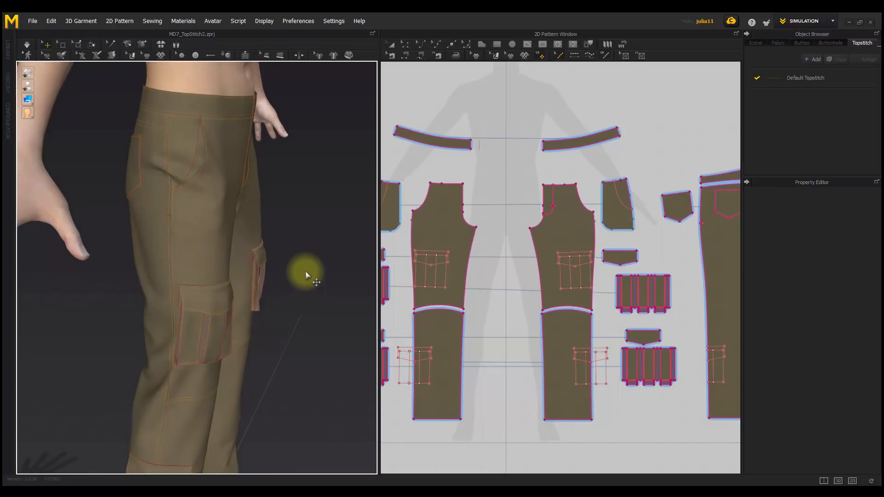
right_drag(268, 269, 219, 258)
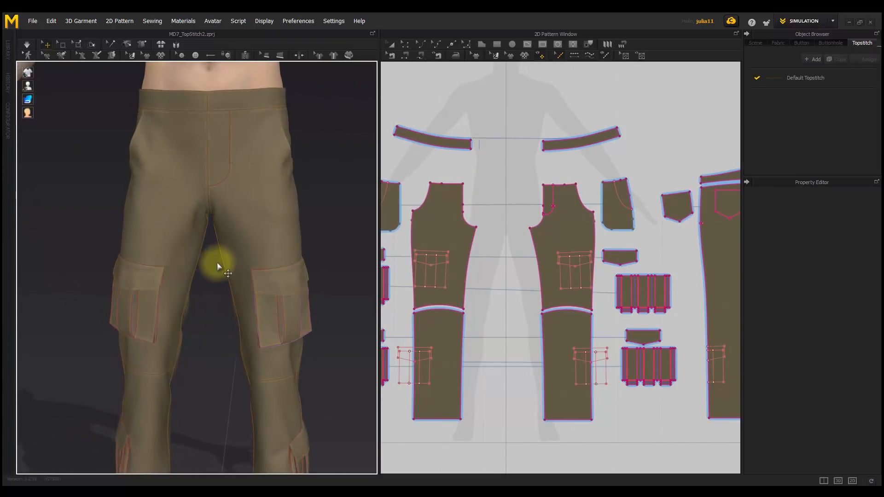
right_drag(278, 278, 151, 288)
scroll(232, 224, up, 3)
middle_drag(233, 222, 231, 251)
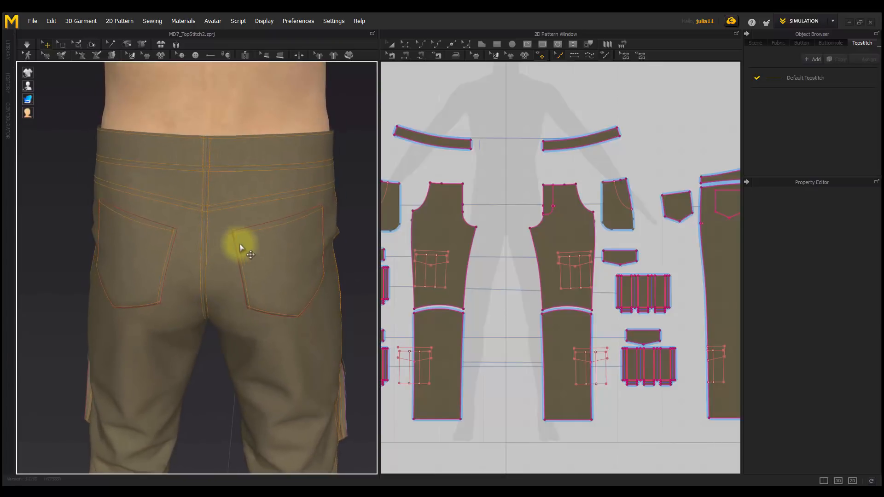
scroll(277, 243, up, 2)
right_drag(251, 243, 217, 245)
right_drag(255, 278, 231, 268)
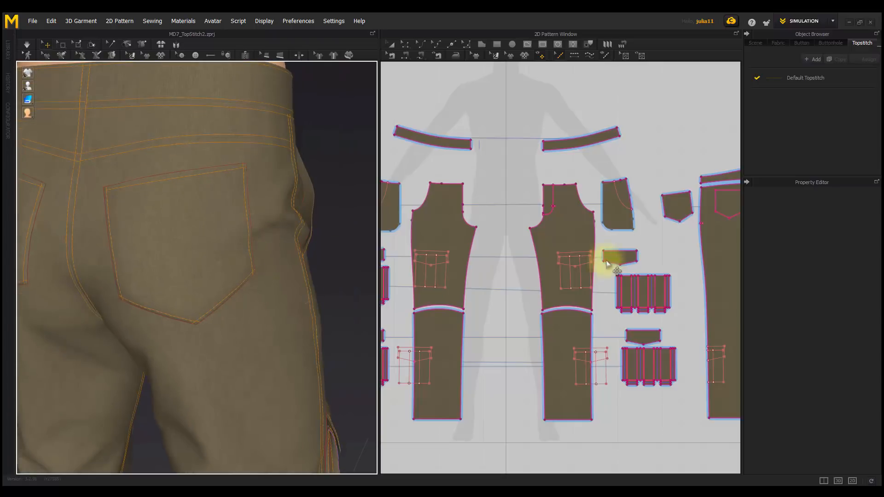
Delete the topstitches around the outline of the back patch pocket piece
scroll(642, 230, up, 10)
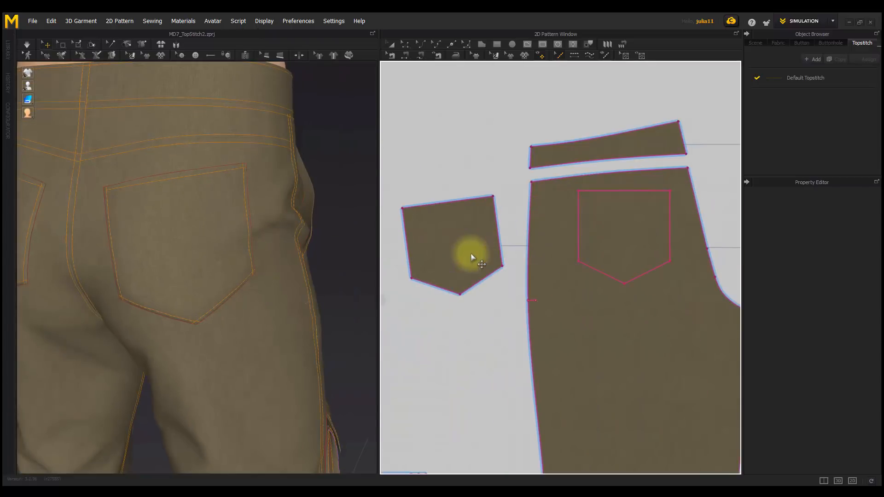
middle_drag(495, 279, 505, 293)
drag(419, 194, 556, 370)
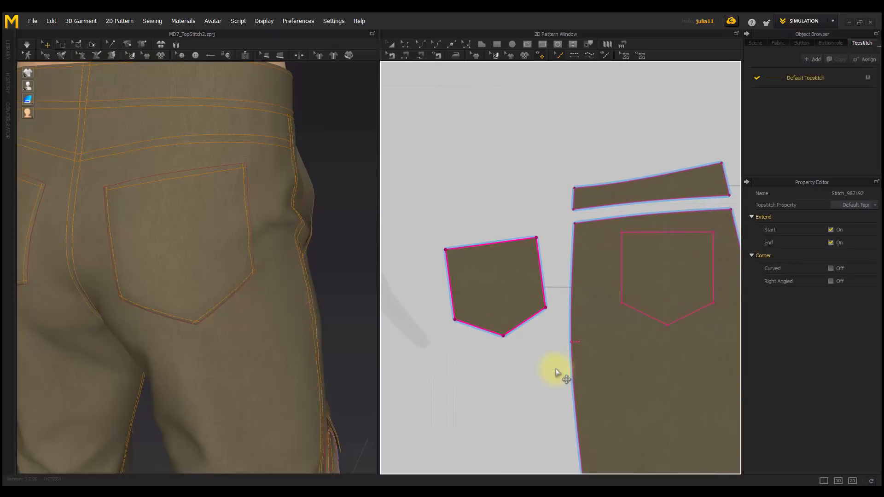
click(553, 366)
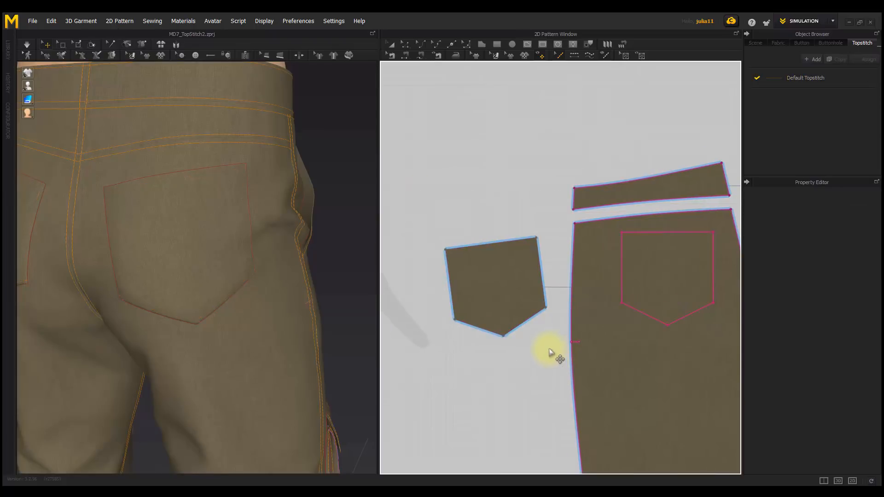
Copy the default topstitch style and apply the copy with Free Topstitch along the back pocket's sides, bottom and top edge
click(813, 79)
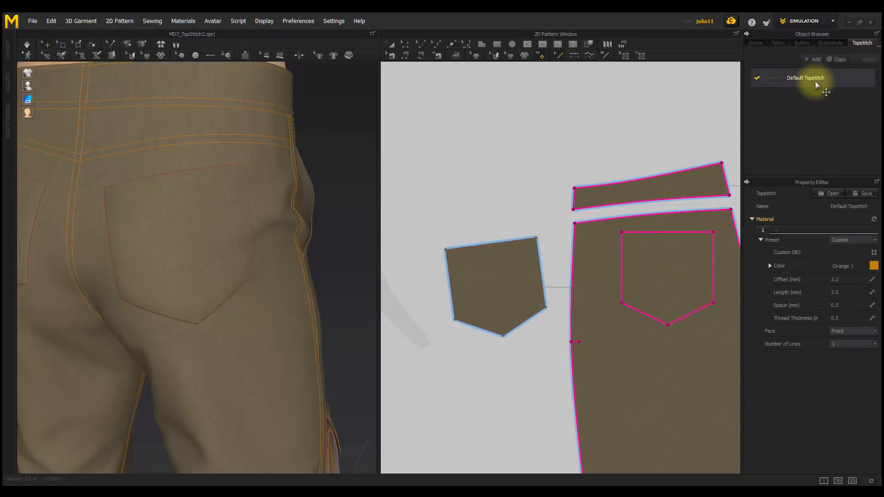
click(838, 61)
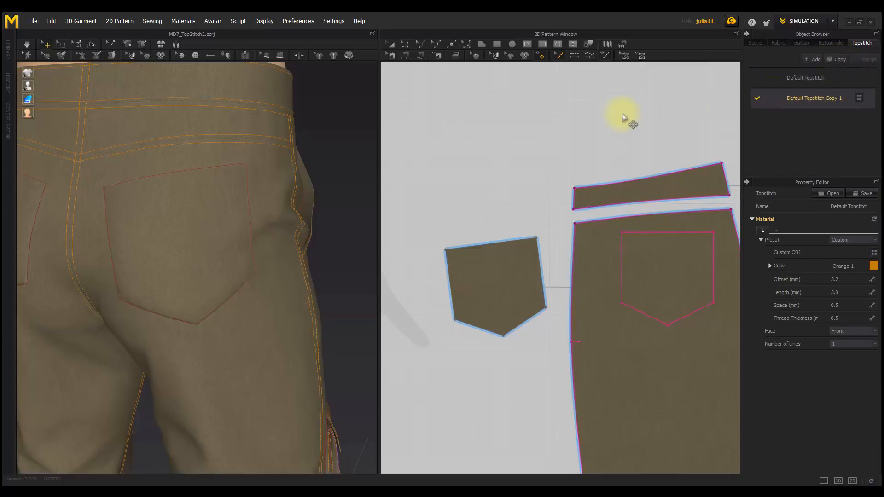
click(589, 55)
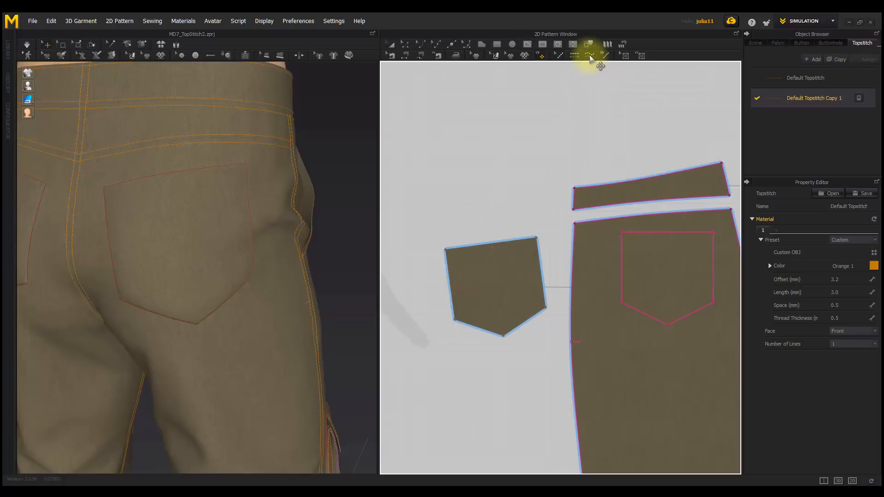
click(446, 250)
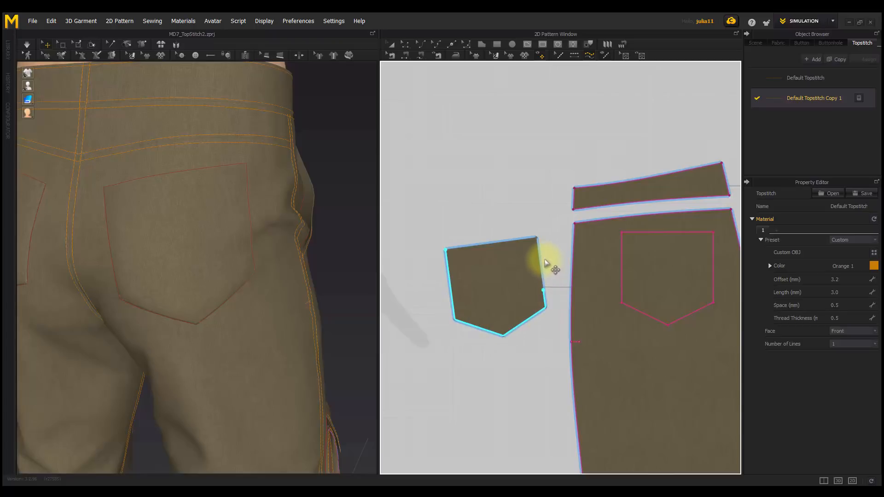
click(537, 237)
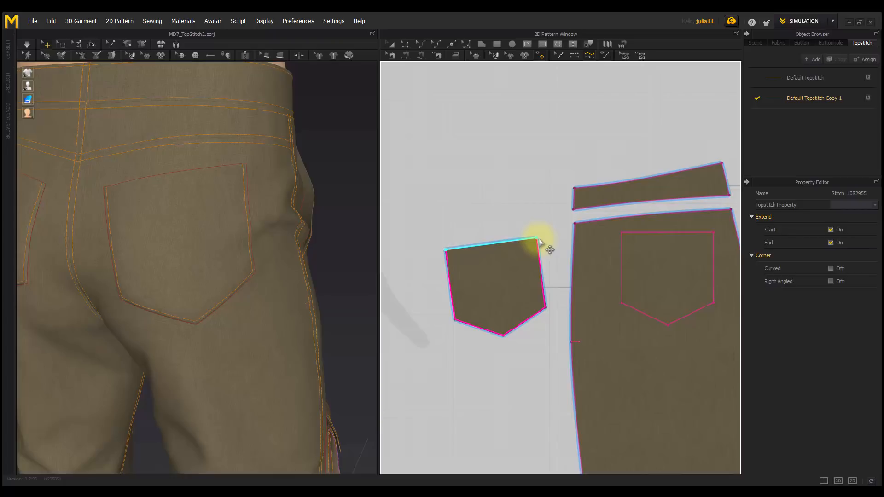
right_drag(228, 176, 231, 177)
scroll(234, 179, up, 3)
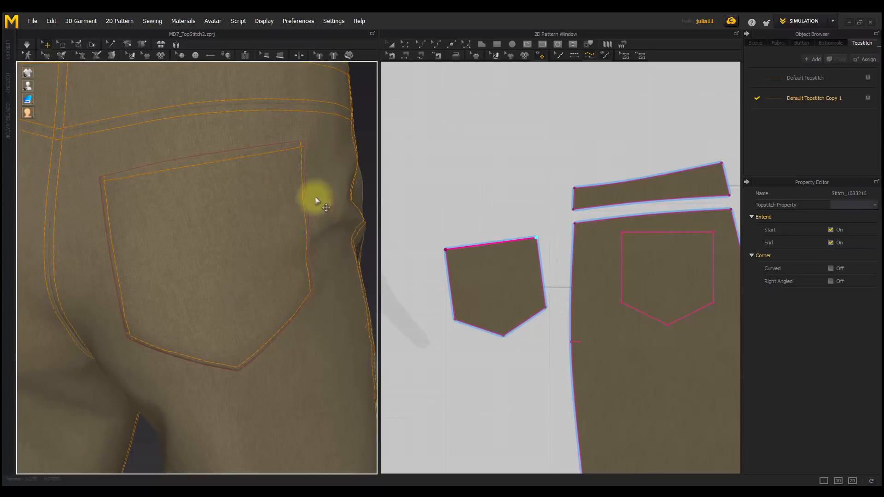
Set the copied topstitch style to 2 lines with a distance of 5.0 mm between them
click(834, 105)
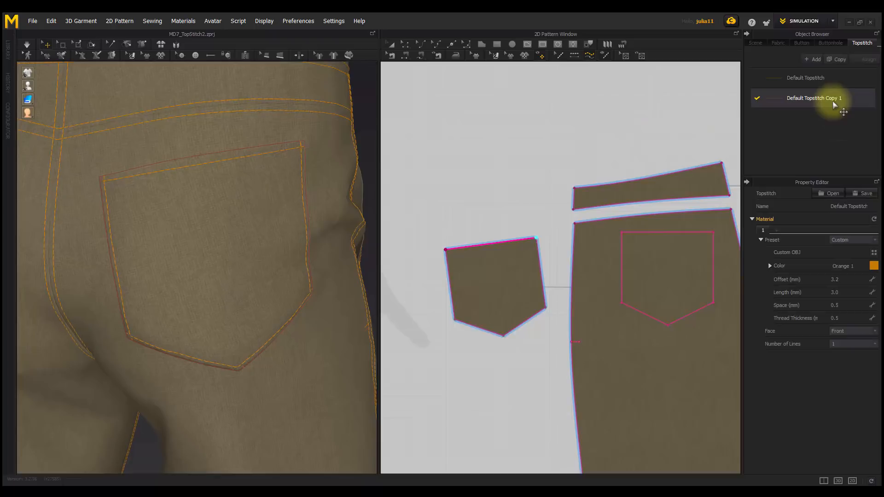
click(849, 353)
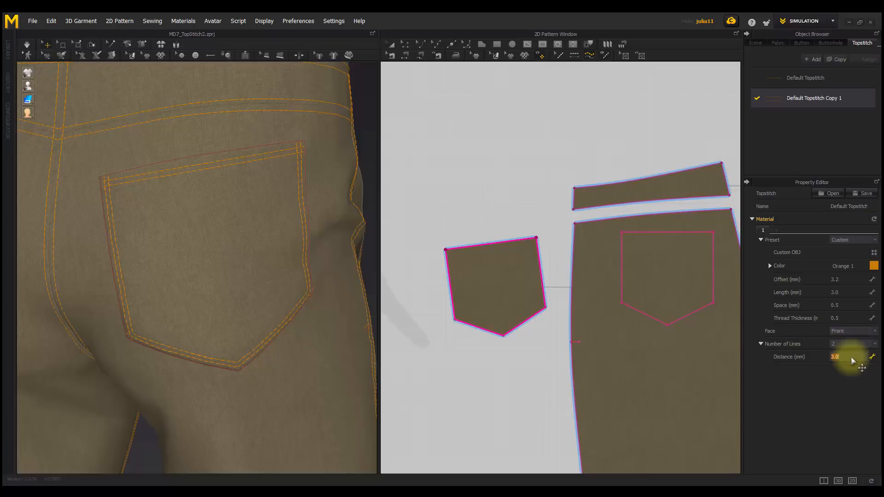
key(Return)
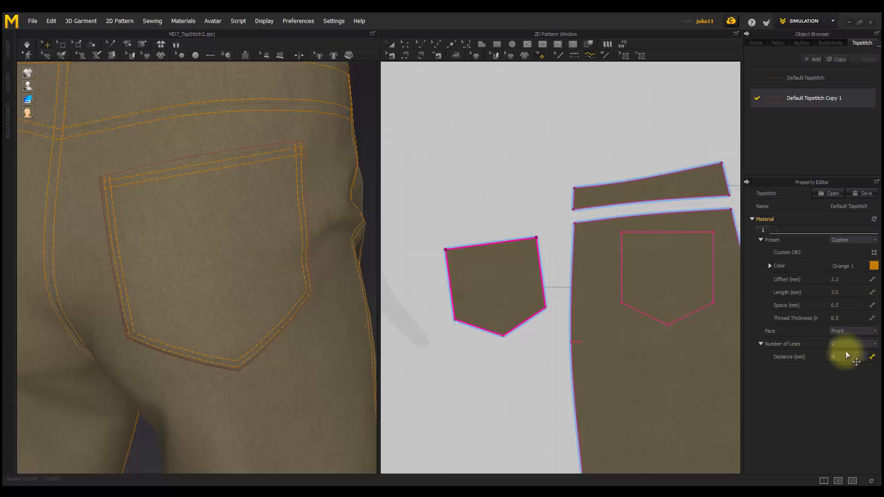
right_drag(302, 200, 284, 201)
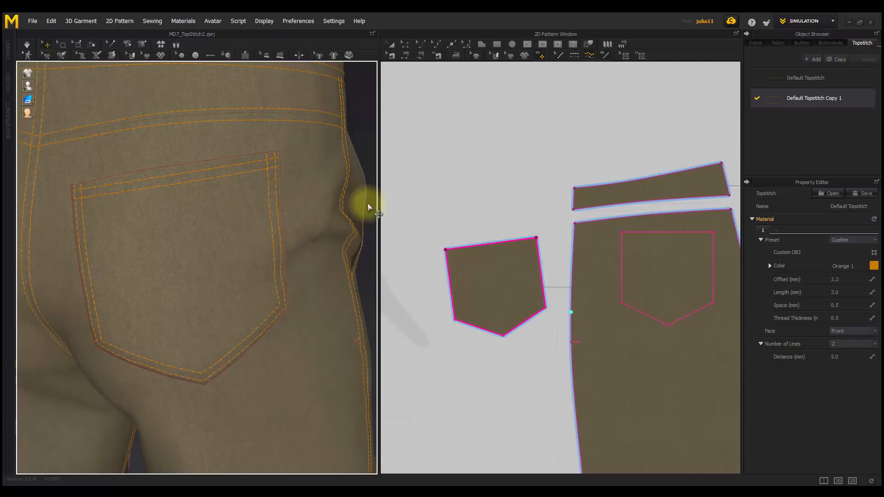
click(523, 213)
right_drag(237, 225, 251, 229)
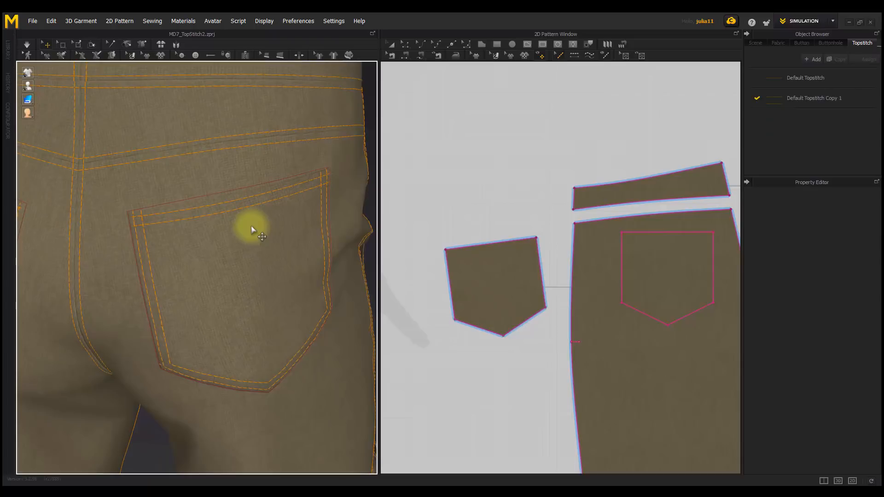
scroll(252, 229, up, 2)
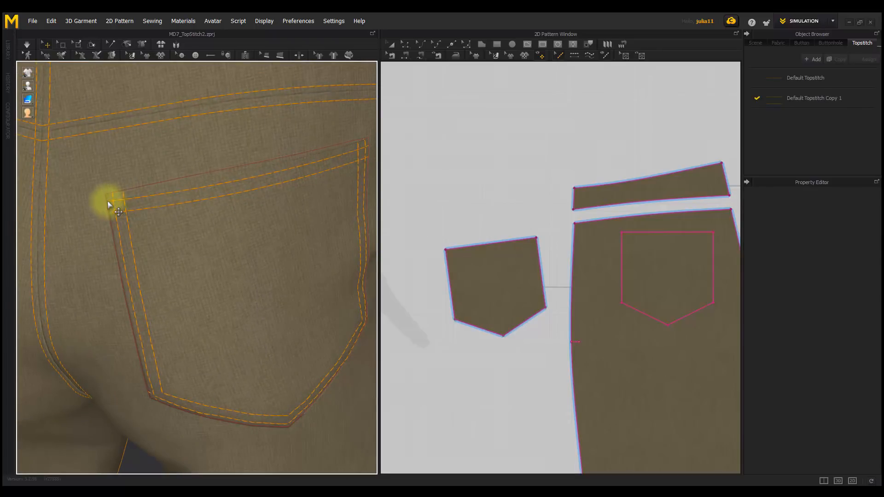
Add a new topstitch style with the Bartack preset and colour it orange
scroll(522, 252, up, 8)
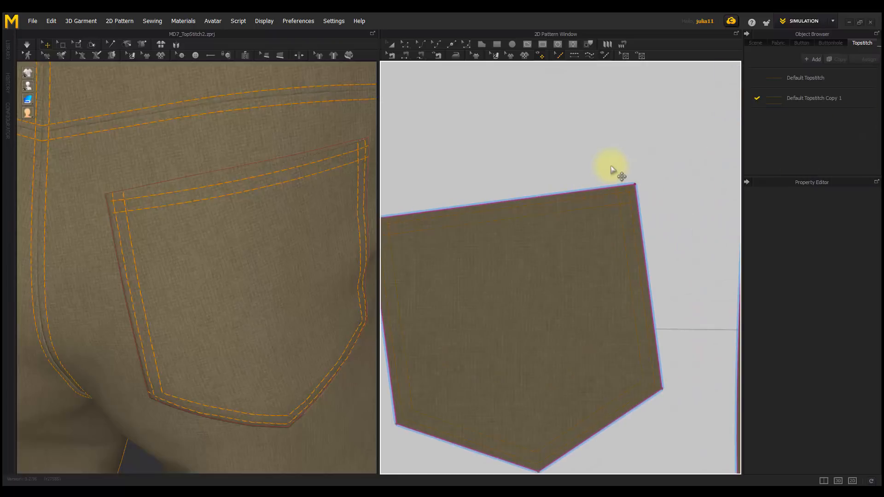
scroll(616, 171, down, 3)
click(824, 101)
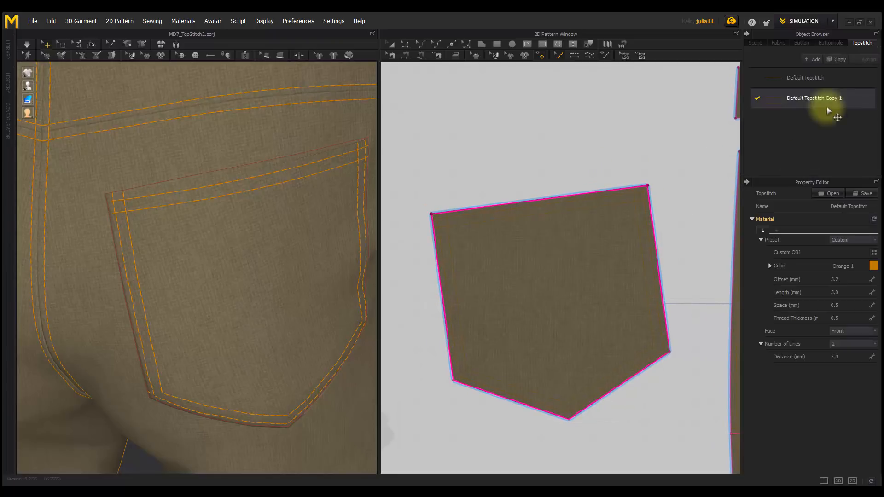
click(816, 60)
click(851, 240)
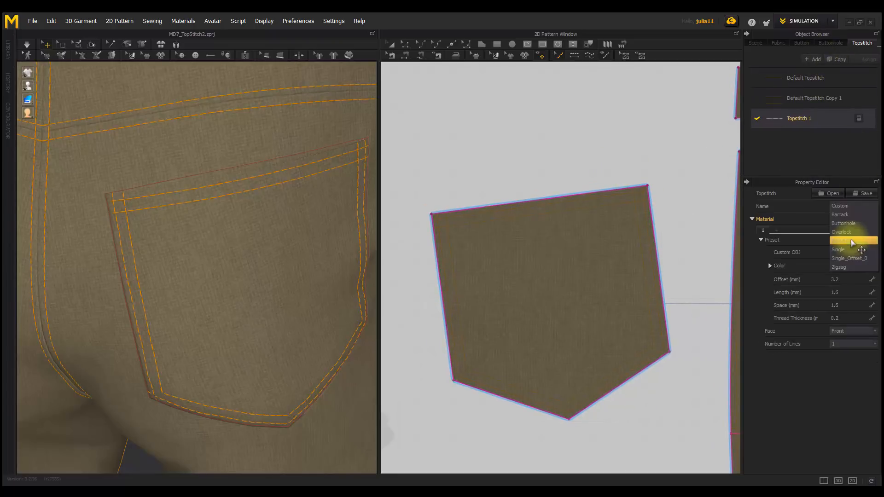
click(845, 217)
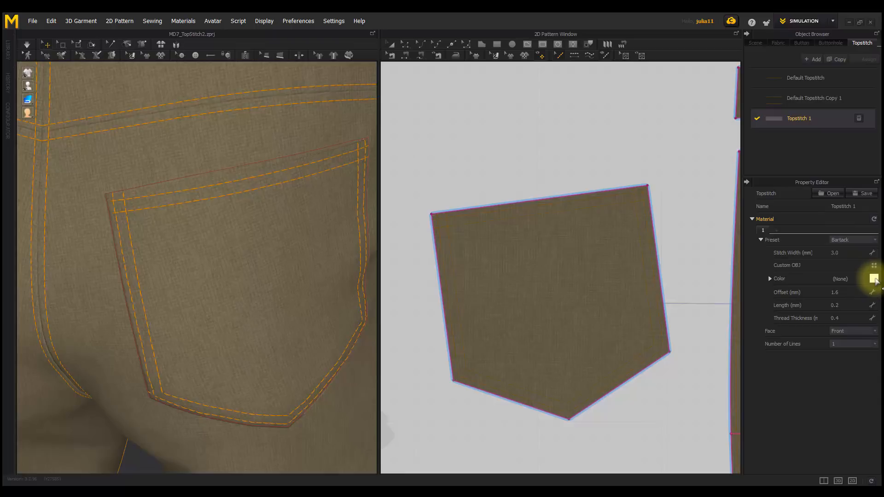
click(873, 279)
click(323, 297)
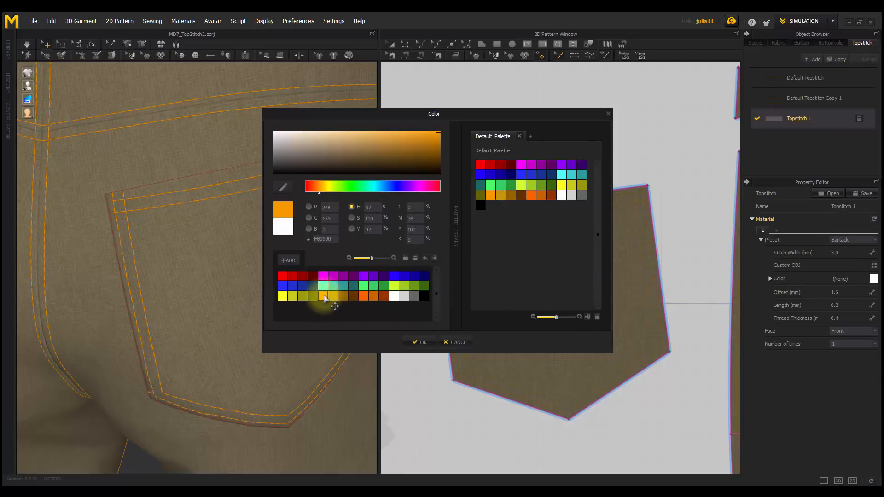
click(419, 342)
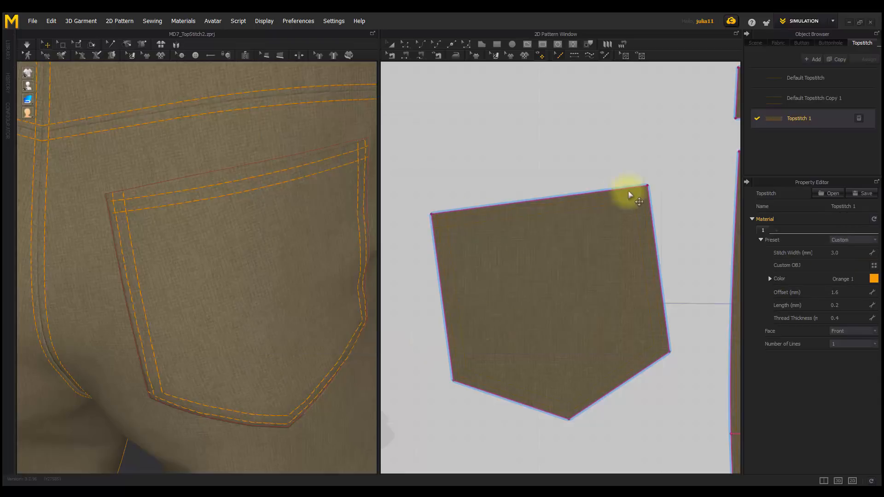
Sew a short bartack with Free Topstitch on the back pocket's top edge, starting from its higher corner
scroll(654, 198, up, 4)
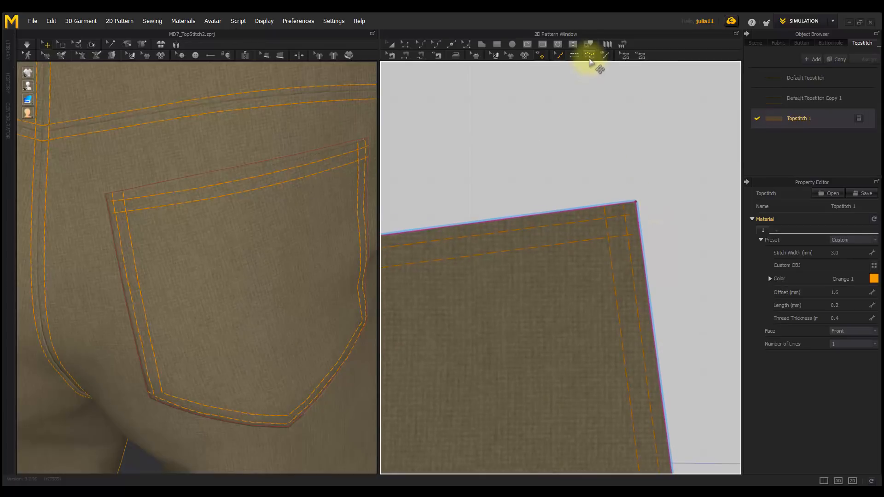
click(589, 56)
click(635, 202)
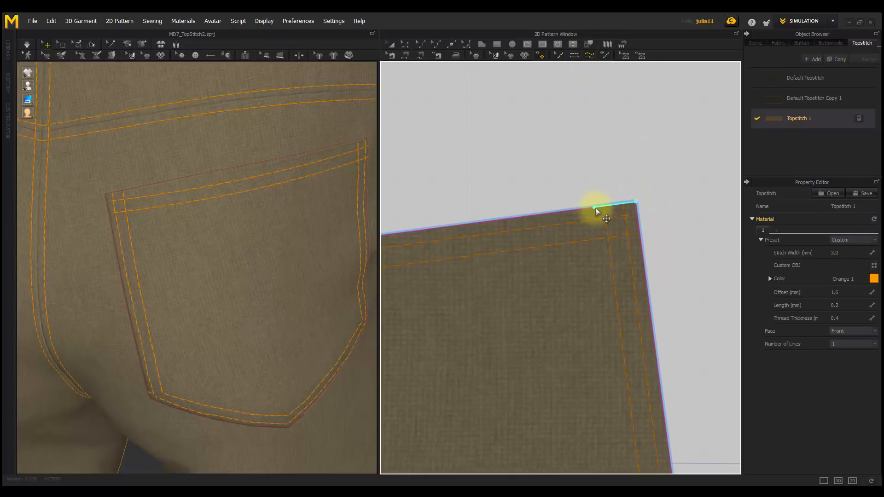
click(598, 210)
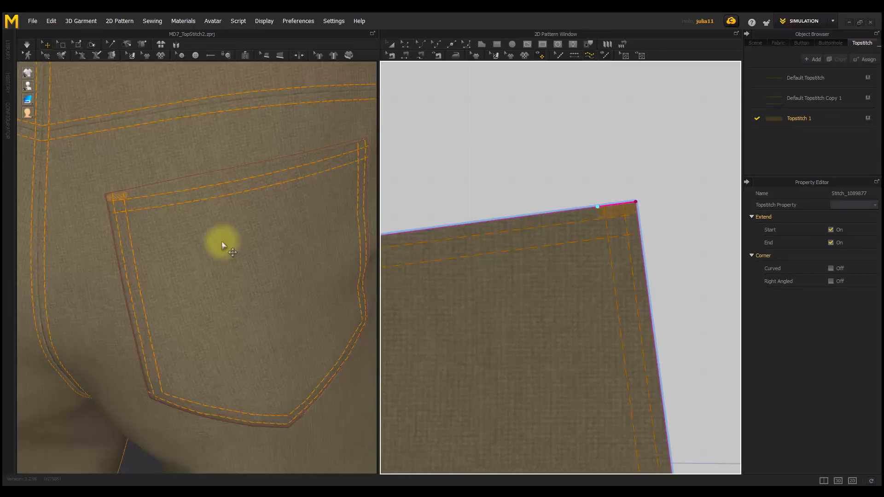
scroll(129, 202, up, 5)
middle_drag(141, 211, 198, 222)
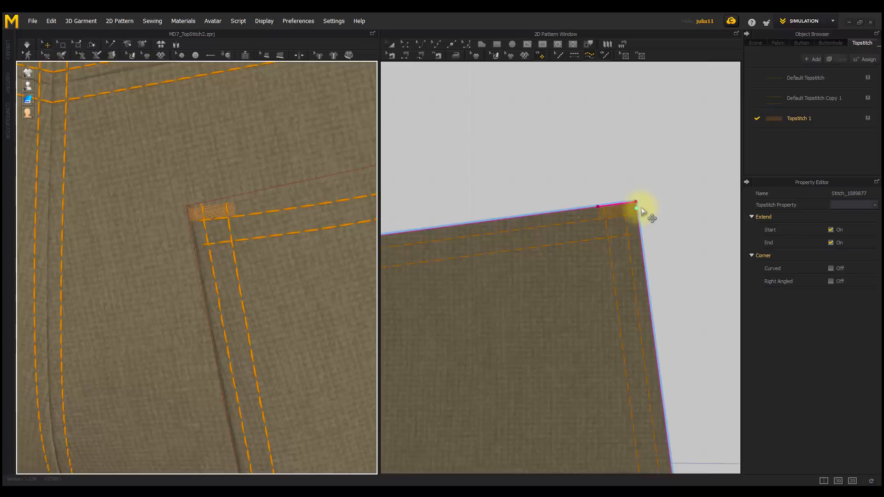
Set the bartack style's stitch length to 0.7 mm
scroll(644, 212, up, 5)
middle_drag(644, 211, 652, 222)
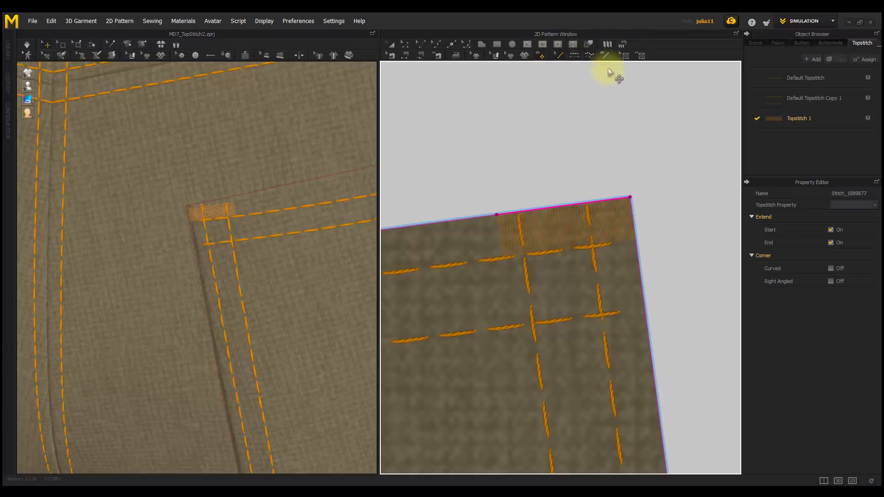
click(822, 119)
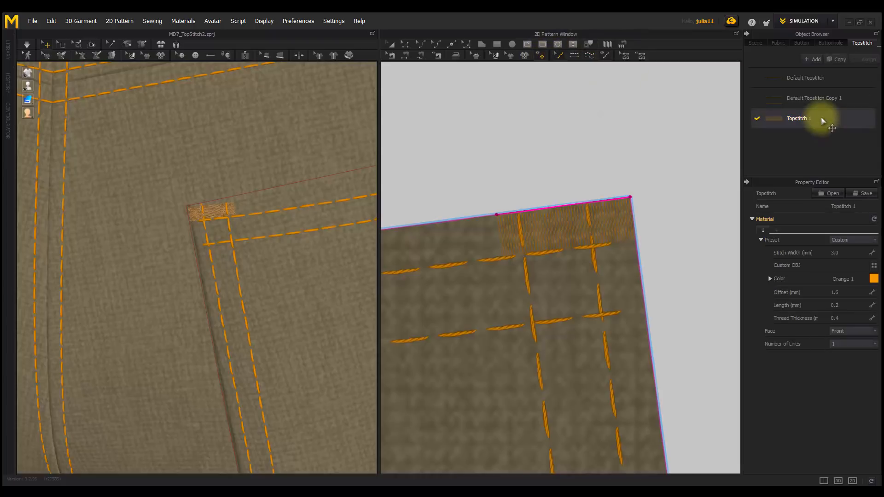
click(849, 301)
text(1)
key(Return)
click(846, 306)
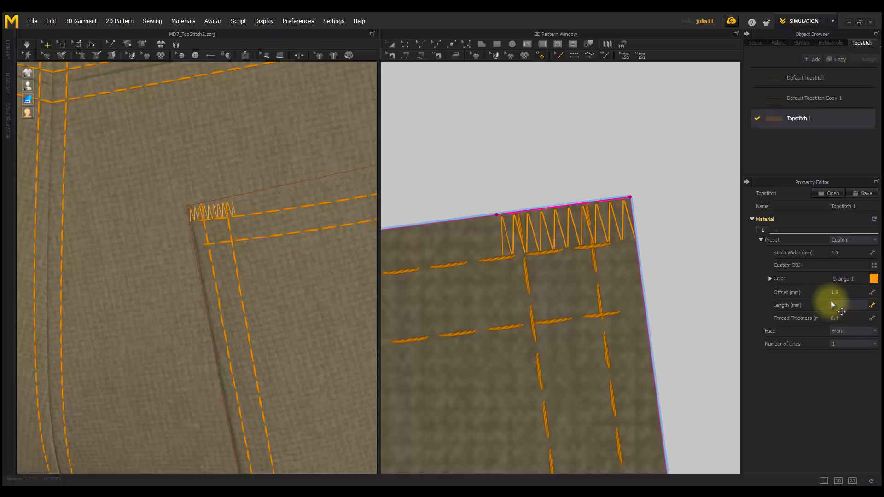
key(Return)
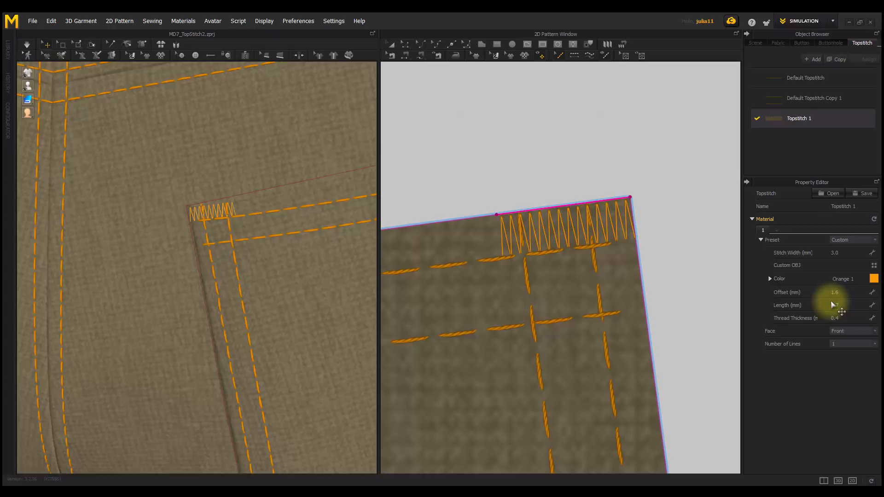
Set the bartack style's thread thickness to 2.0 mm and its offset to 3.5 mm
click(852, 317)
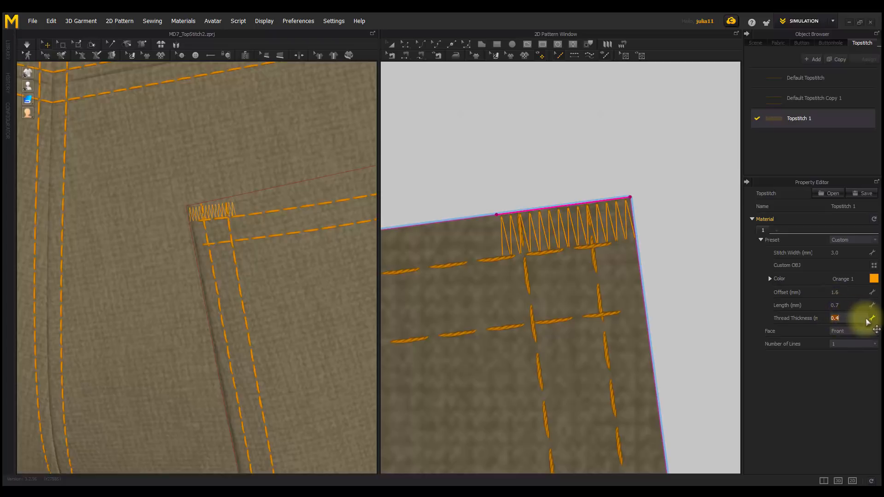
text(1)
key(Return)
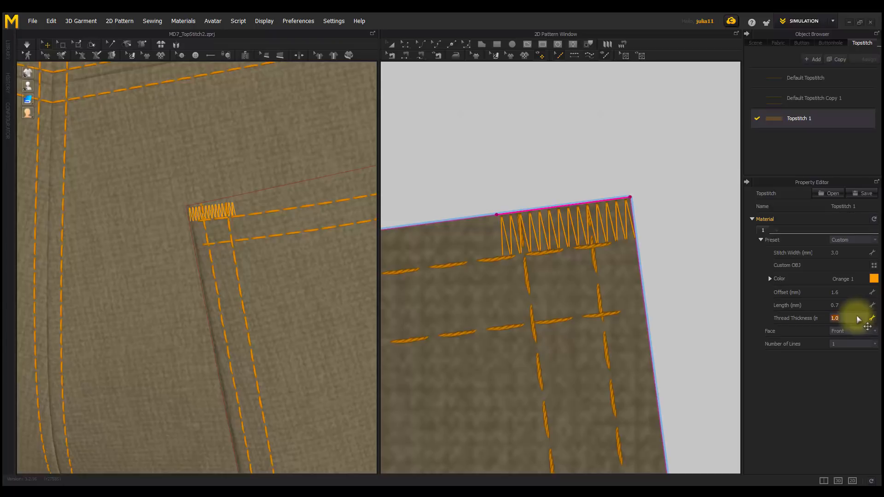
key(Return)
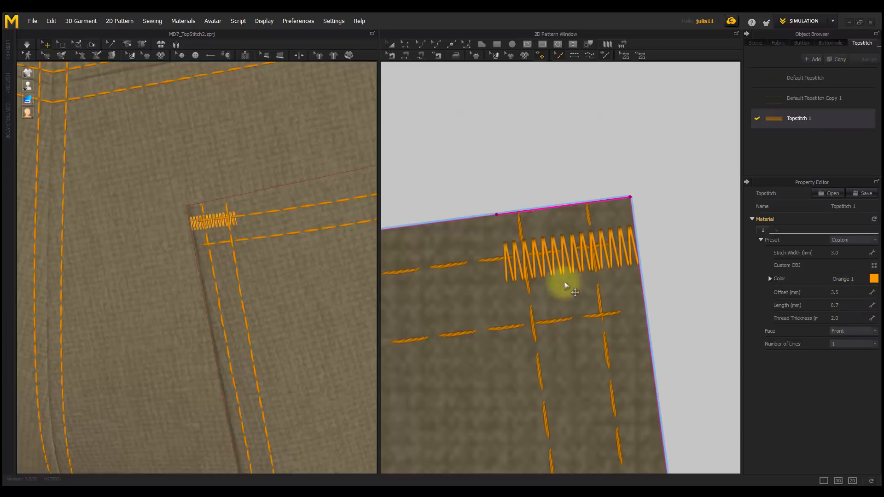
Sew a matching short bartack with Free Topstitch at the opposite end of the back pocket's top edge
scroll(517, 290, down, 4)
middle_drag(538, 288, 728, 226)
scroll(476, 314, down, 3)
scroll(528, 249, up, 4)
click(590, 56)
click(411, 260)
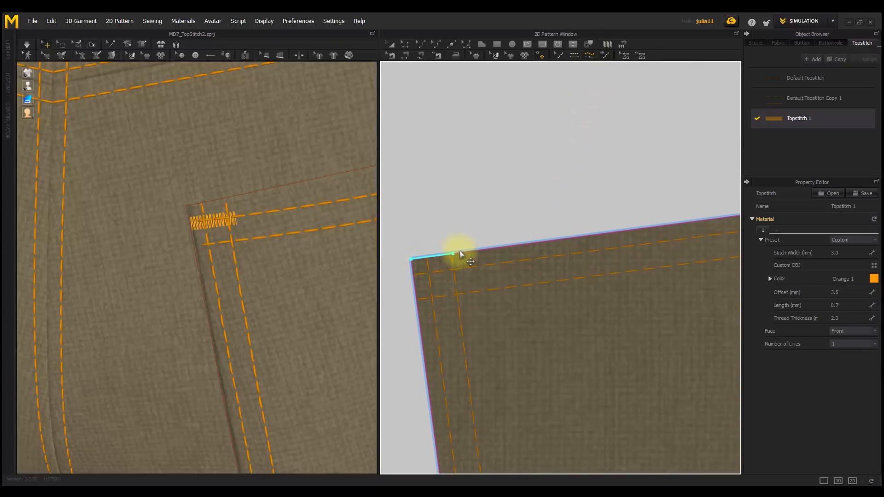
click(462, 254)
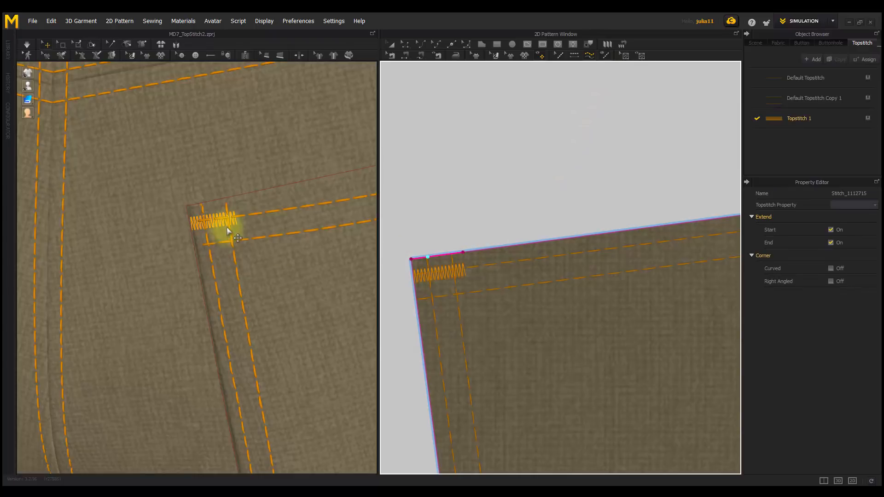
scroll(203, 245, down, 5)
middle_drag(134, 393, 210, 347)
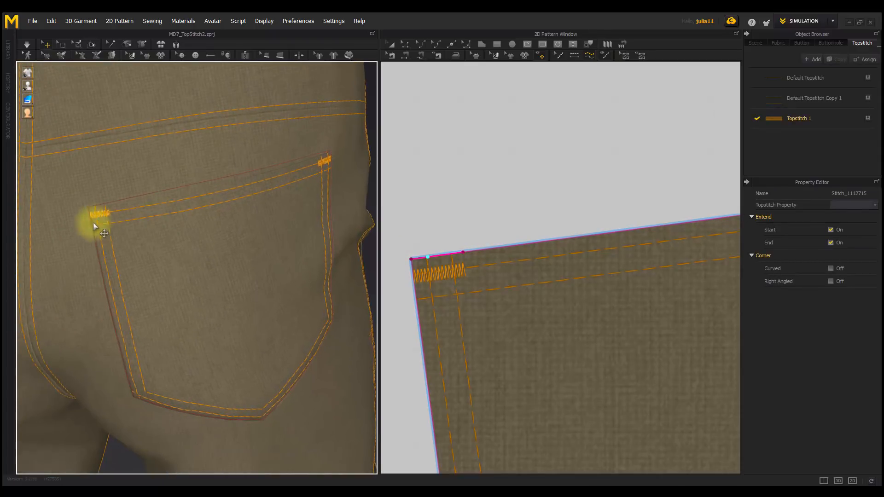
Inspect the bartacks and double topstitching on both back pockets of the trousers
middle_drag(291, 315, 295, 249)
scroll(475, 351, down, 5)
middle_drag(529, 340, 502, 226)
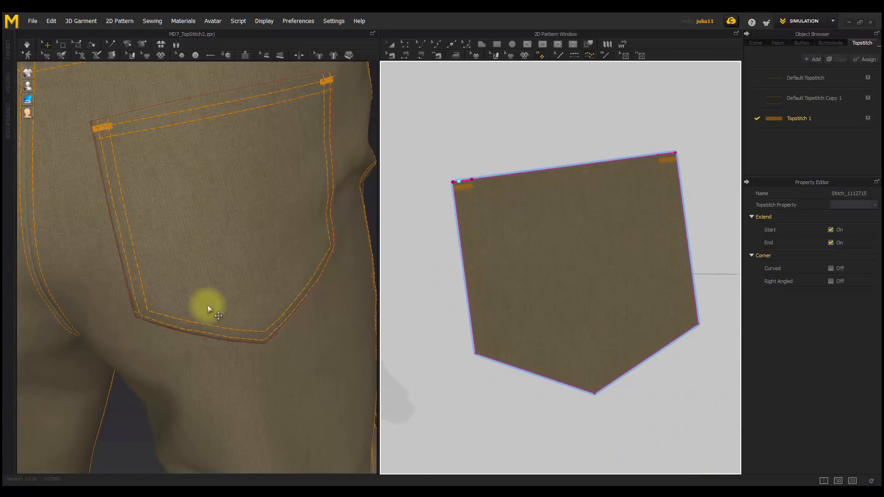
scroll(197, 296, up, 5)
scroll(199, 313, down, 5)
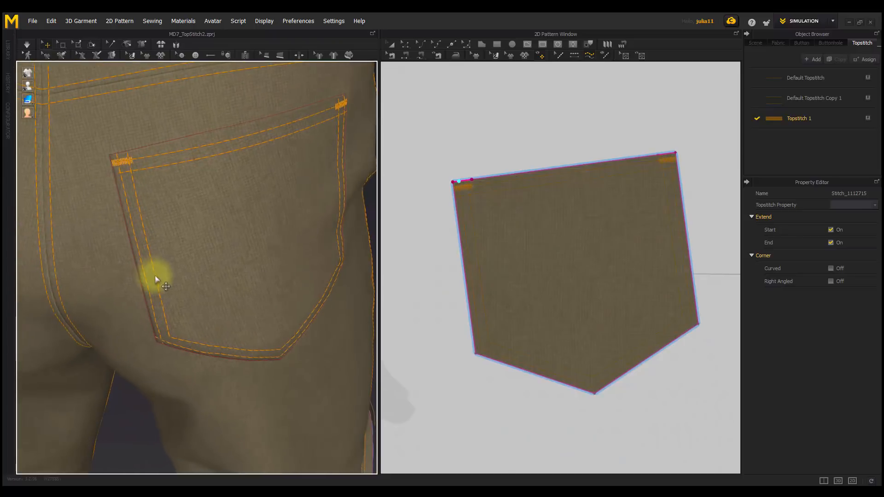
scroll(165, 269, up, 4)
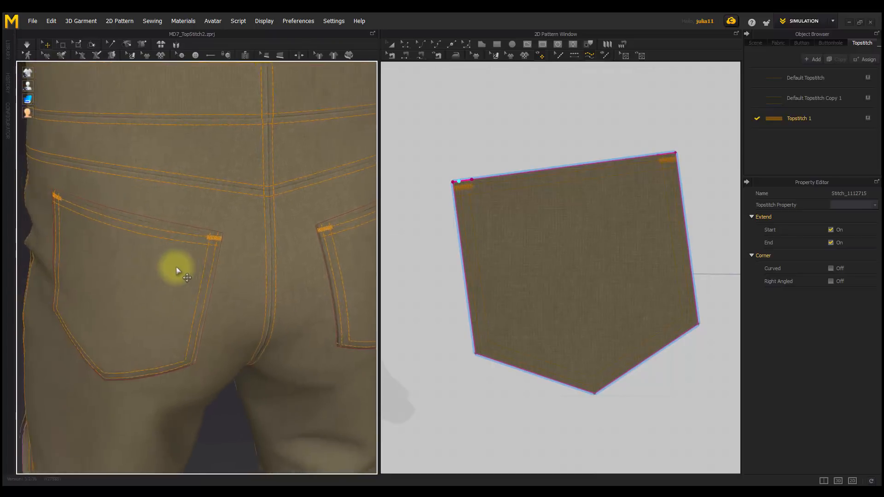
scroll(542, 281, down, 3)
scroll(542, 281, down, 2)
Replace the thin stitch on the fly's short cross line with a Topstitch 1 bartack and sew another at the fly curve's lower end
middle_drag(542, 282, 734, 288)
middle_drag(587, 289, 799, 291)
right_drag(82, 262, 233, 246)
scroll(283, 250, up, 5)
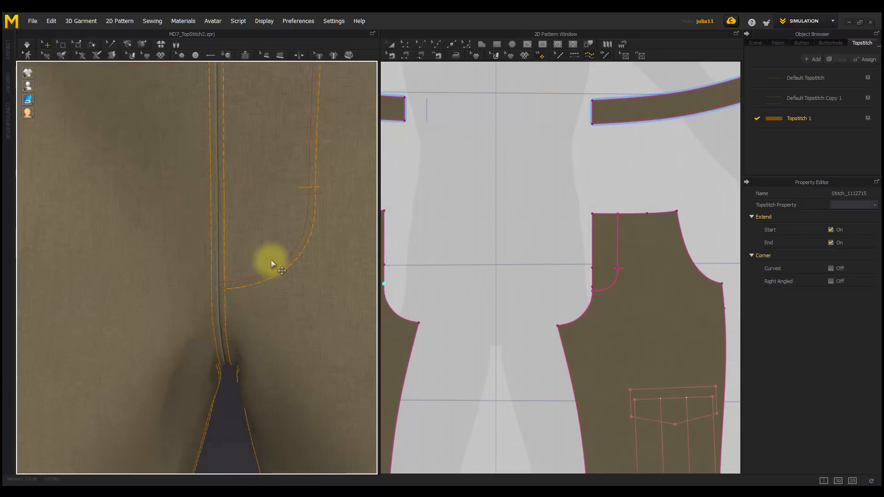
scroll(637, 260, up, 3)
scroll(637, 261, up, 4)
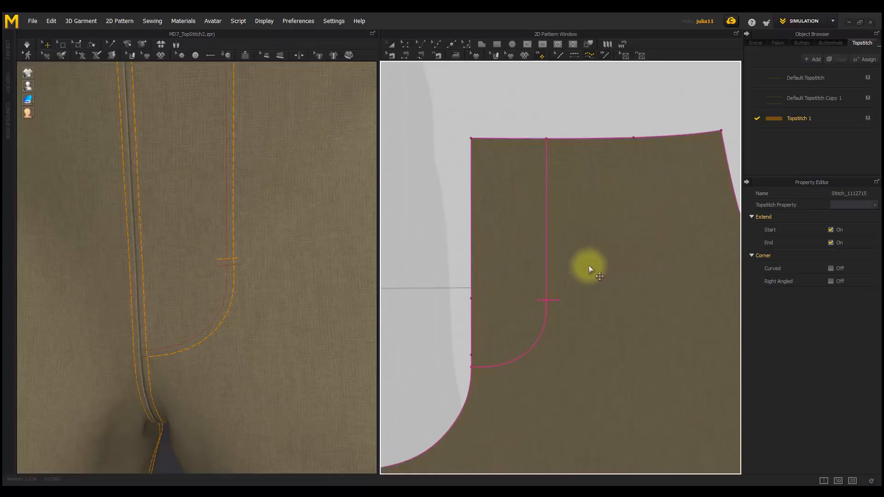
click(550, 294)
key(Delete)
click(573, 54)
click(543, 292)
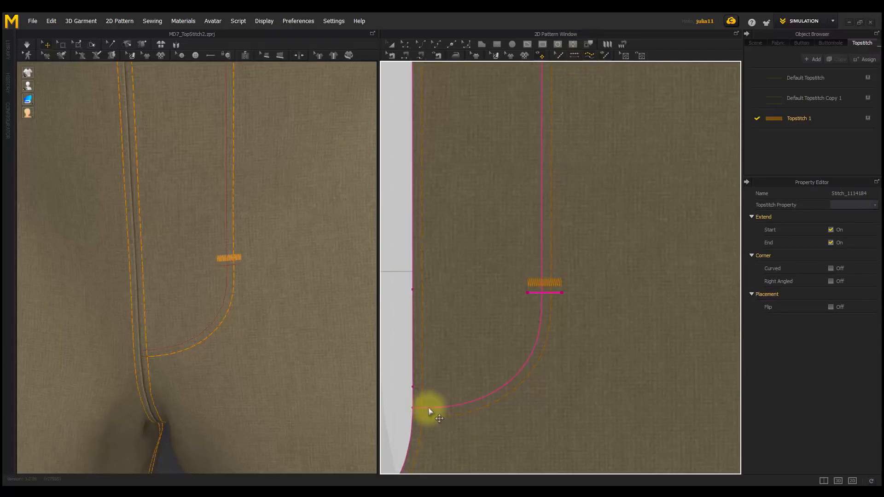
drag(413, 408, 445, 412)
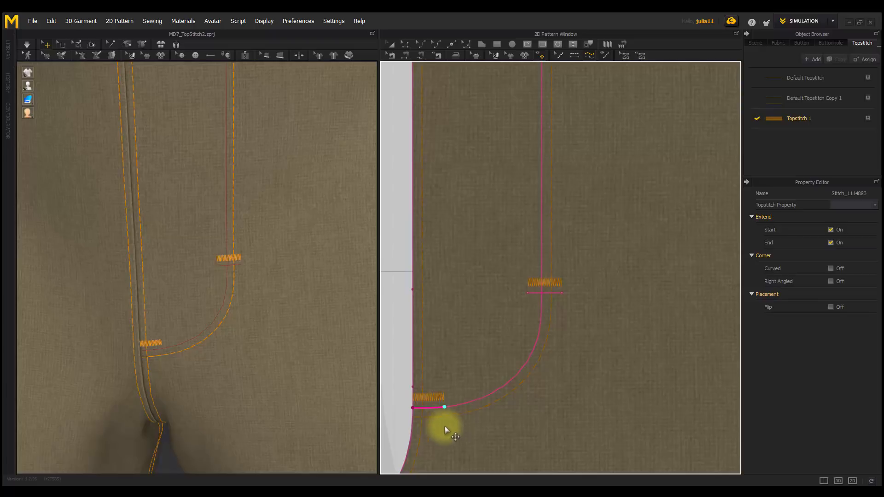
Duplicate the Topstitch 1 style and assign the duplicate to both fly bartacks
click(806, 118)
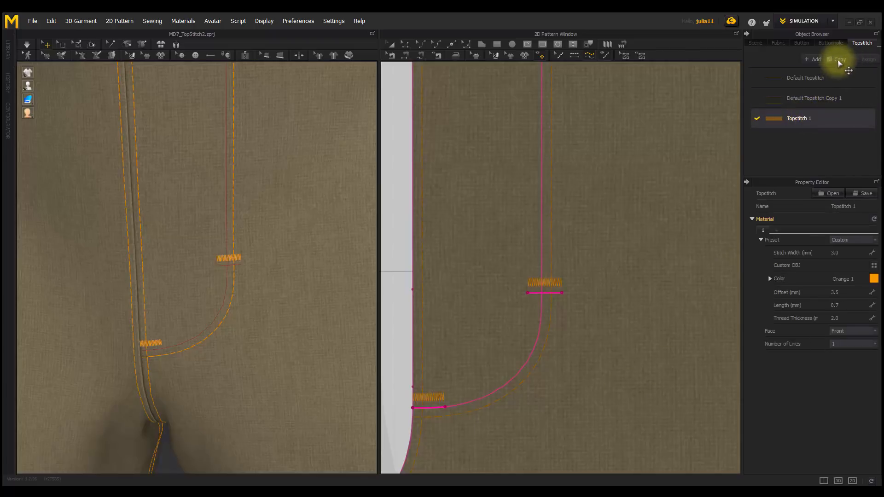
click(838, 60)
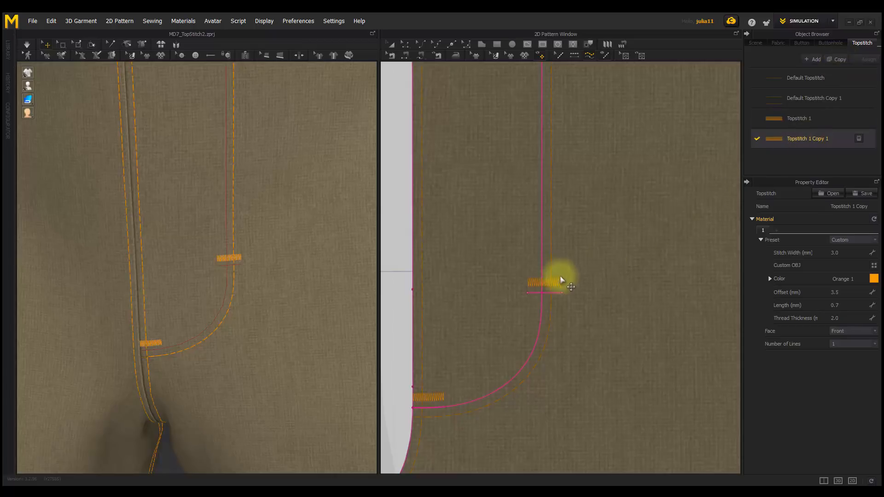
click(556, 297)
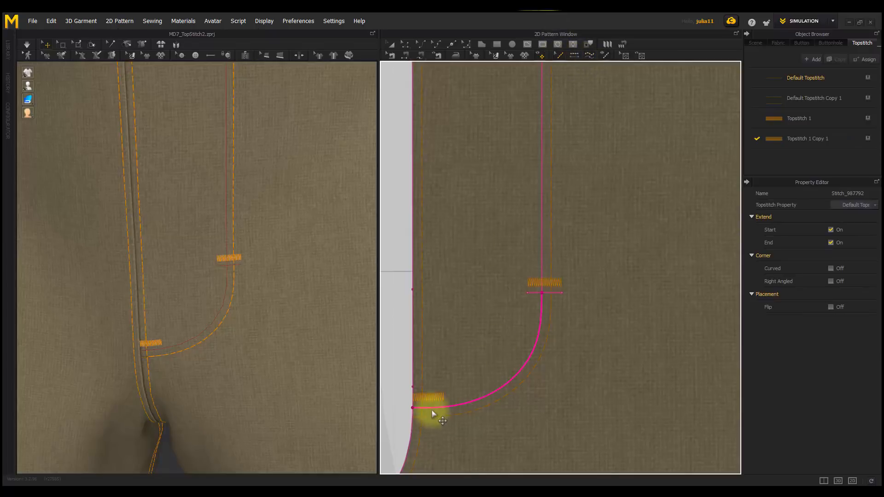
click(423, 398)
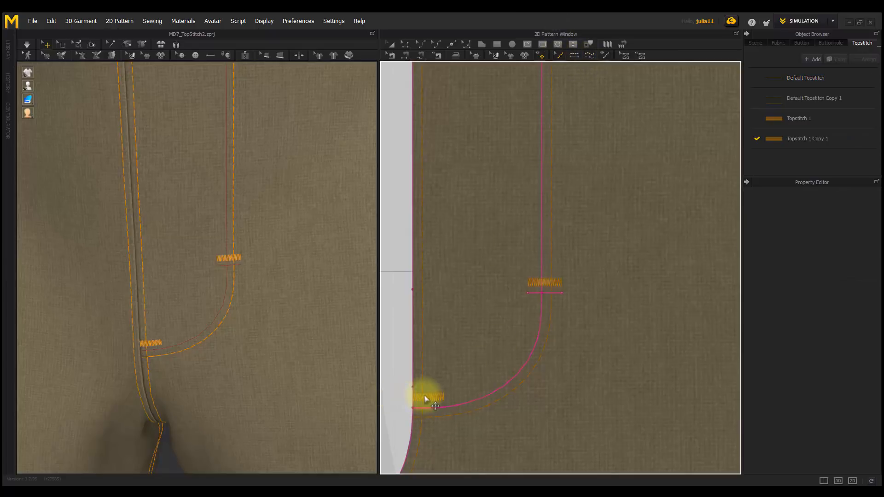
click(421, 411)
click(443, 434)
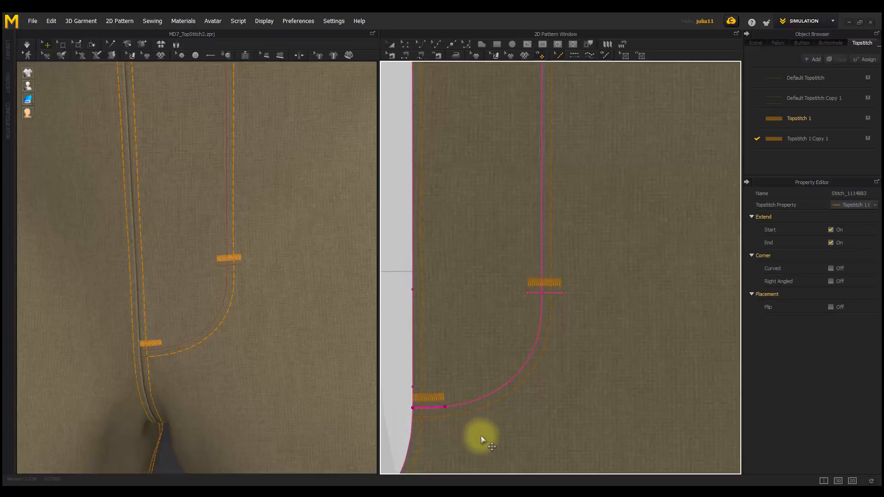
click(867, 139)
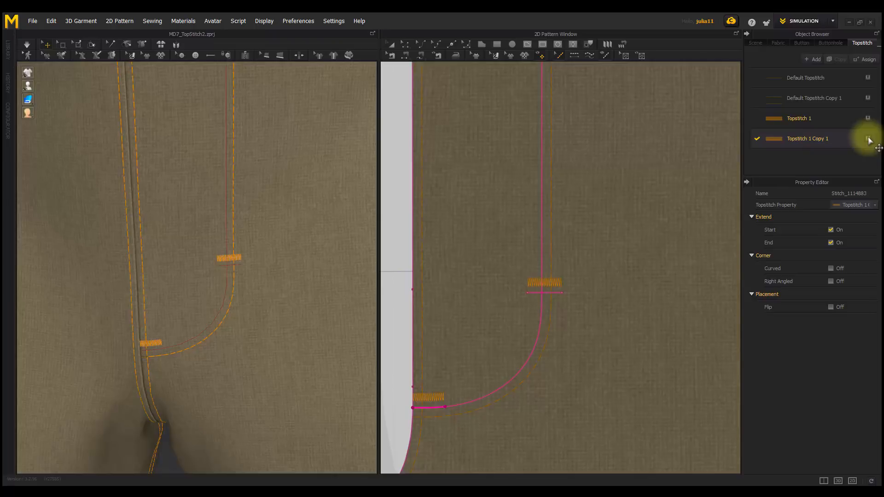
Set the offset of the duplicated bartack style to 0 mm
click(811, 143)
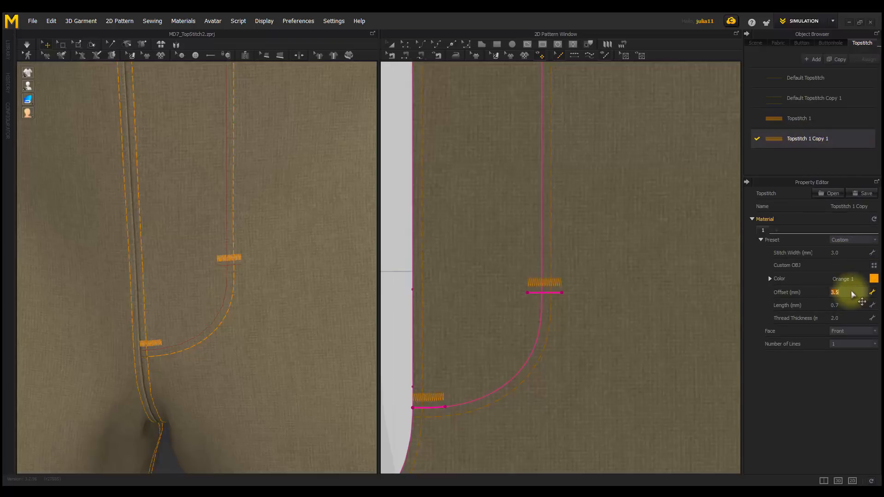
click(851, 294)
text(0)
key(Return)
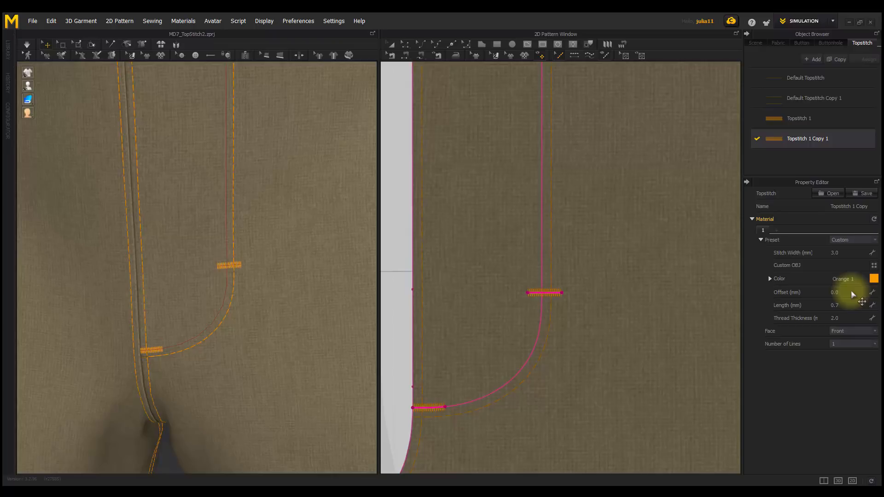
click(401, 310)
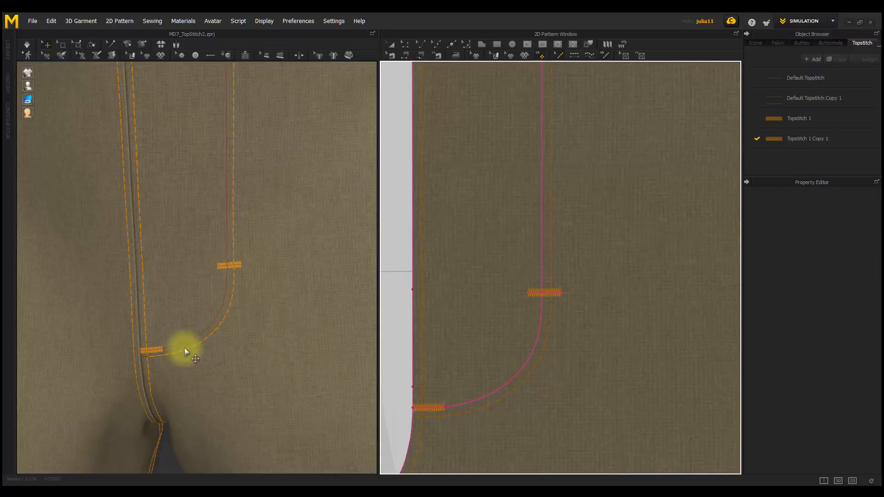
Assign the zero-offset bartack style Topstitch 1 Copy 1 to the short cross stitch at the back panel's side seam
scroll(289, 312, down, 5)
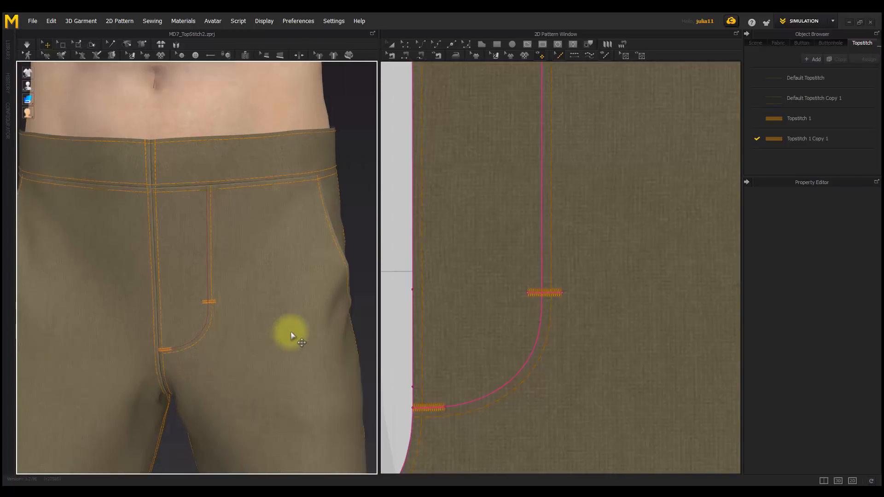
scroll(282, 320, down, 4)
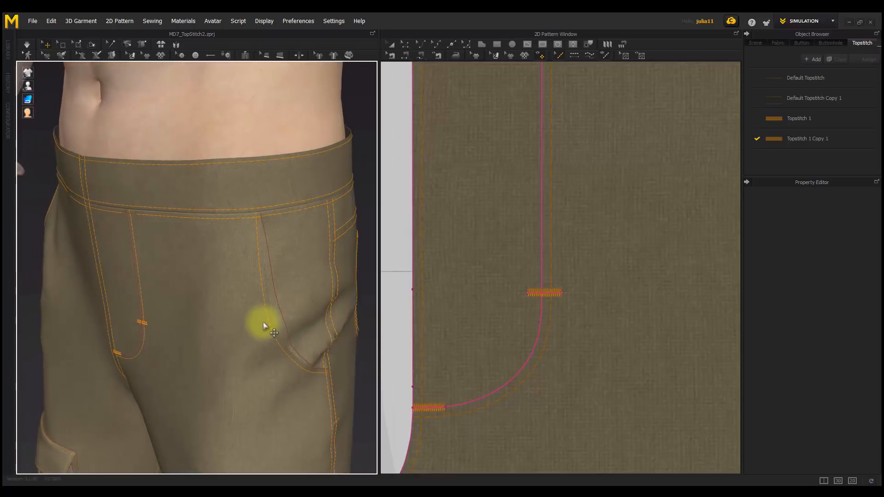
right_drag(262, 322, 226, 318)
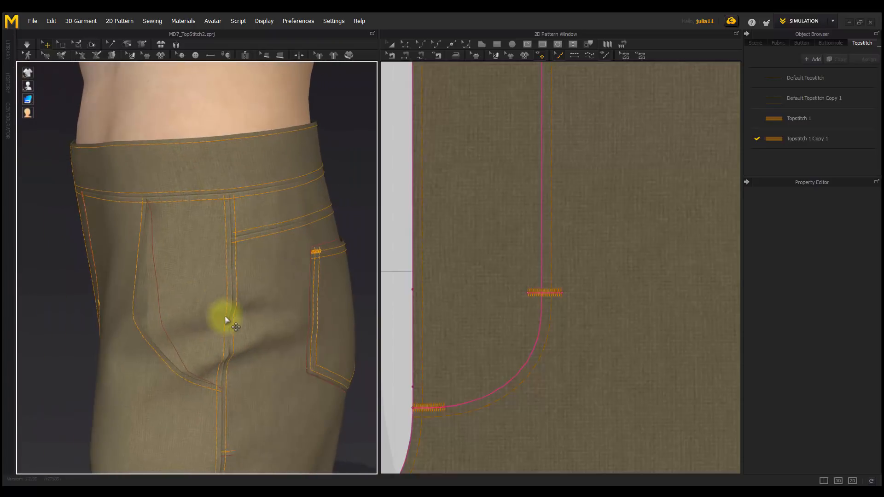
scroll(467, 330, down, 6)
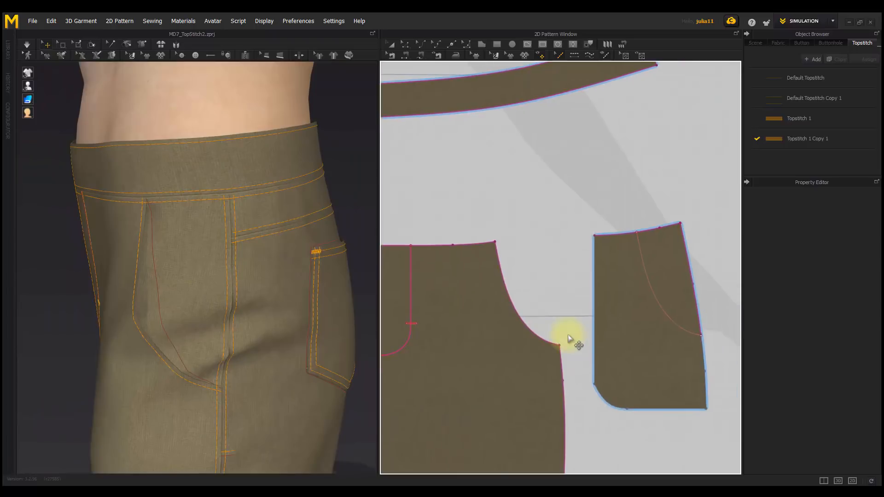
scroll(570, 339, down, 5)
scroll(504, 336, up, 2)
scroll(230, 230, up, 4)
middle_drag(243, 405, 233, 219)
middle_drag(269, 303, 249, 274)
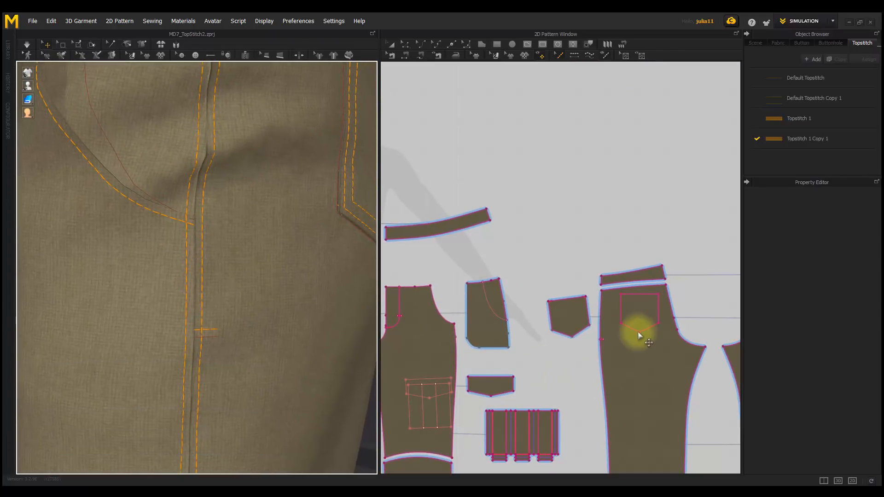
scroll(643, 338, up, 6)
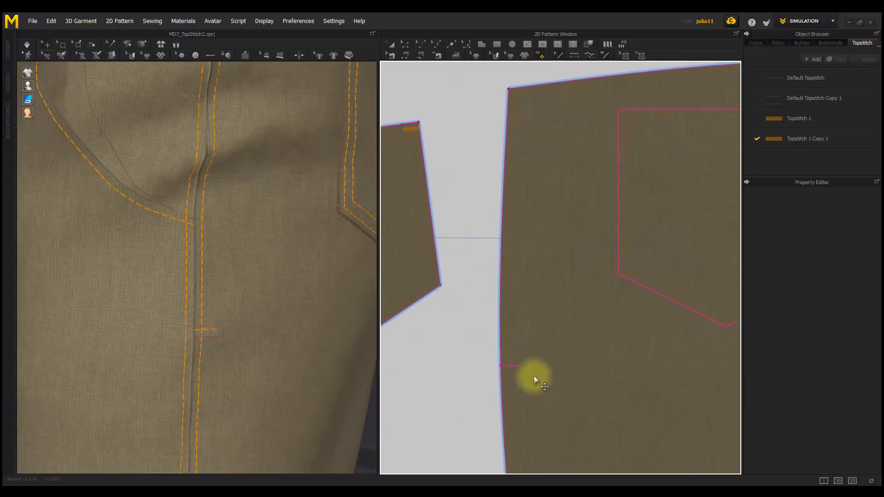
click(510, 365)
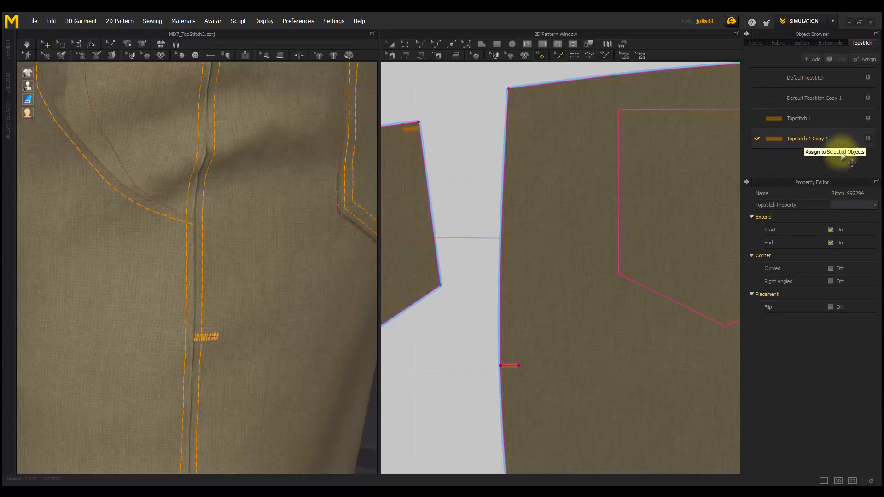
click(460, 344)
Sew Default Topstitch Copy 1 along the back panel's side edge with Free Topstitch, from its upper corner down to the bartack
middle_drag(460, 336, 455, 360)
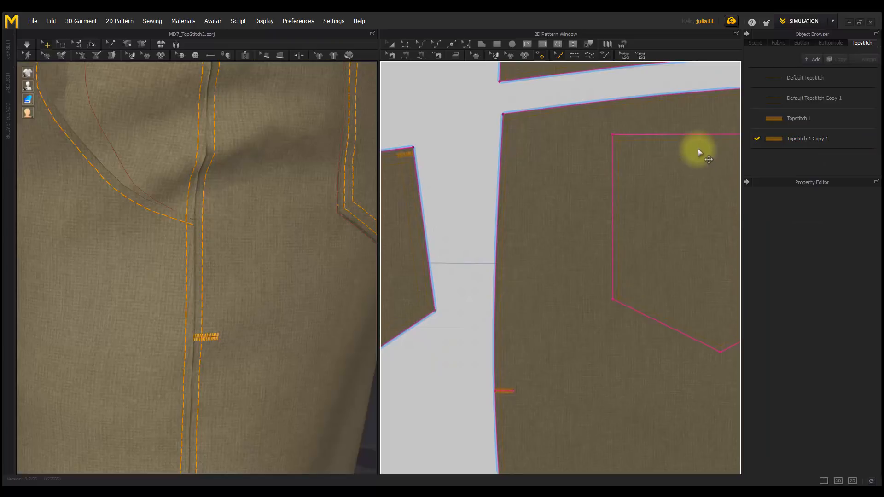
click(793, 101)
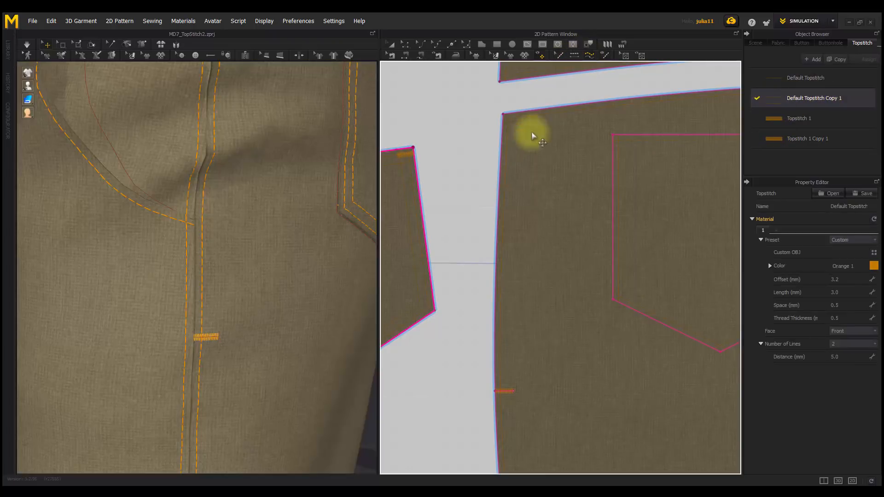
click(502, 115)
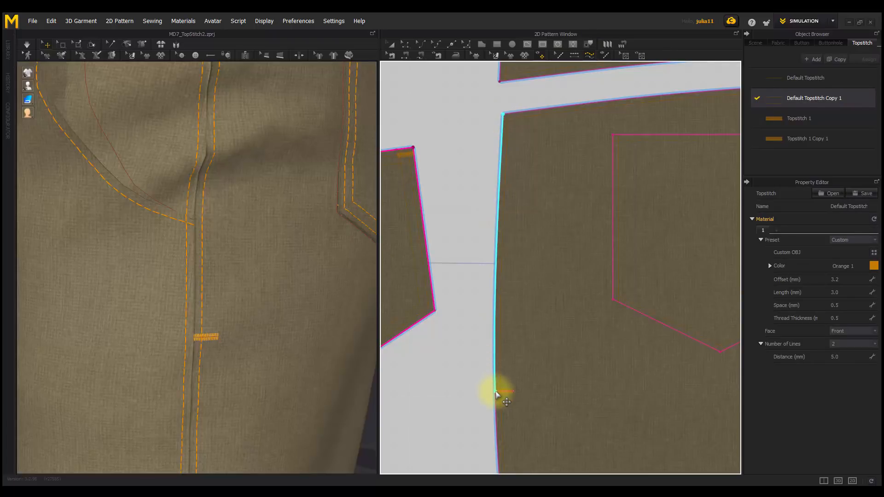
click(495, 392)
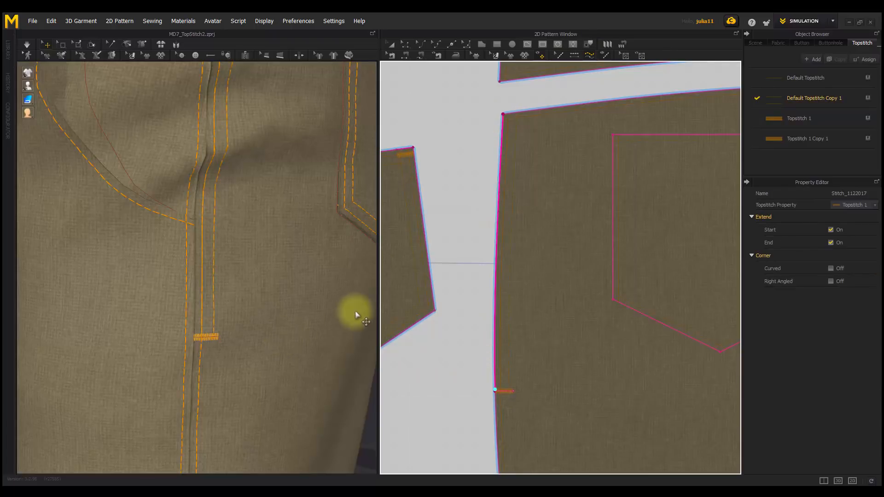
Duplicate the Default Topstitch Copy 1 style and assign the duplicate to the new side-seam topstitch
click(809, 98)
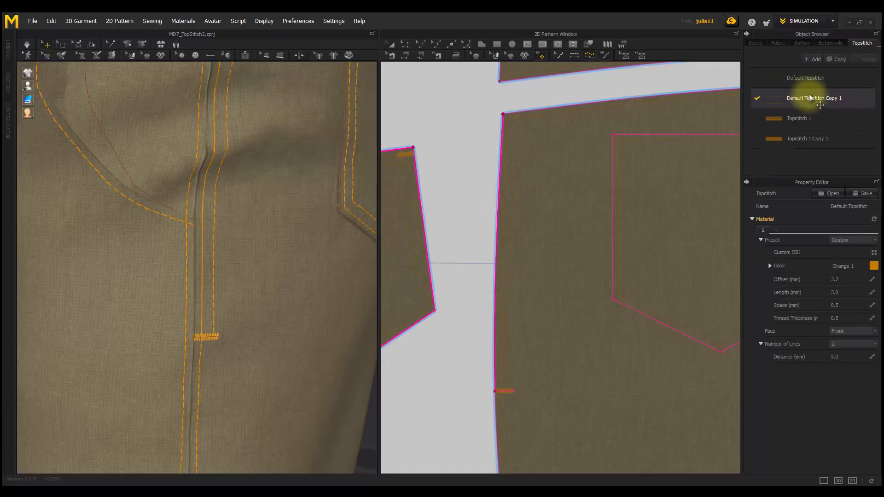
click(837, 60)
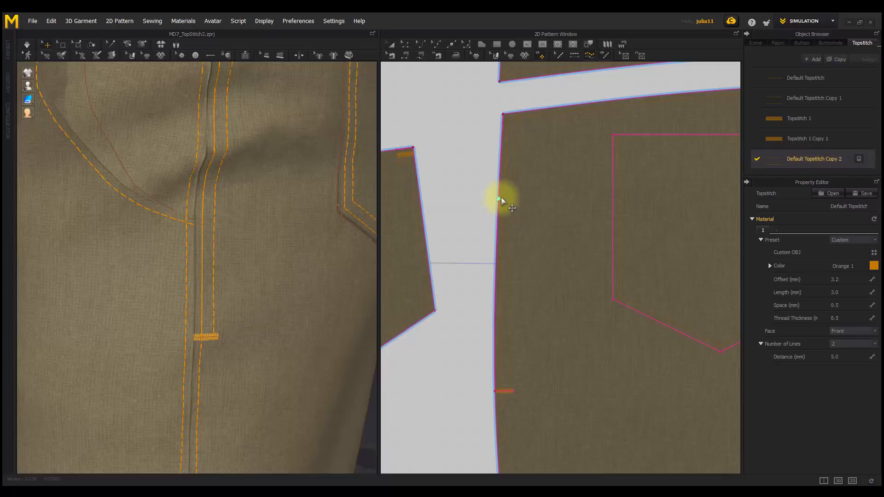
click(561, 56)
click(499, 183)
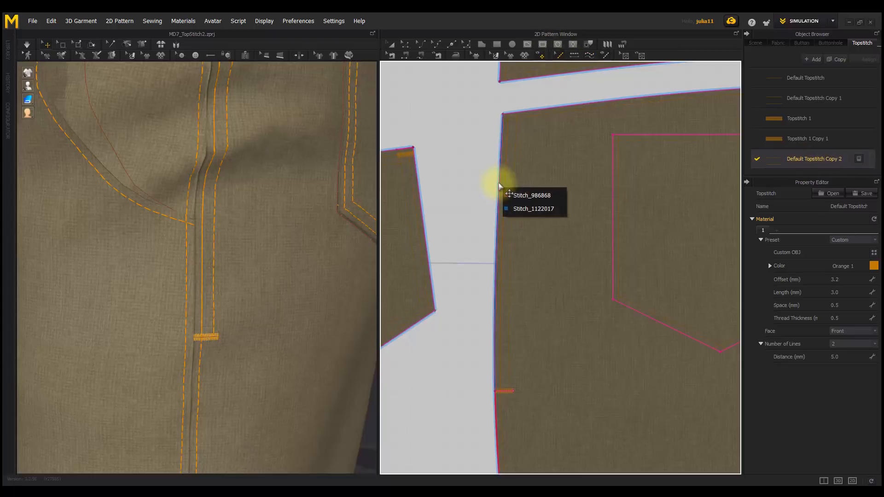
click(524, 211)
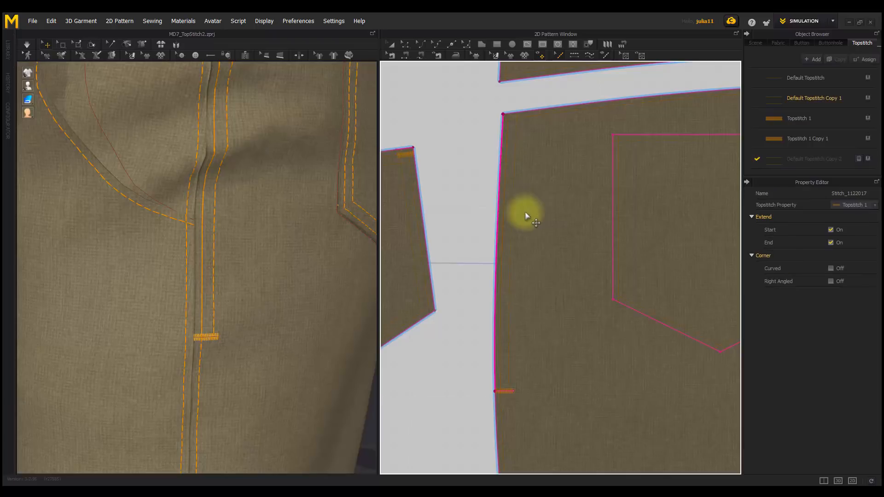
click(817, 161)
Set the side-seam topstitch style to 3 lines with a distance of 2 mm between them
right_drag(299, 161, 286, 251)
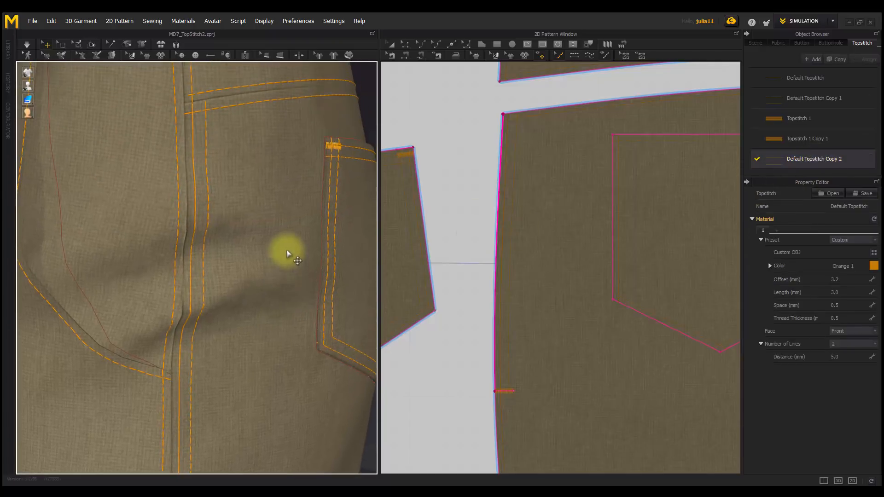
scroll(244, 264, down, 3)
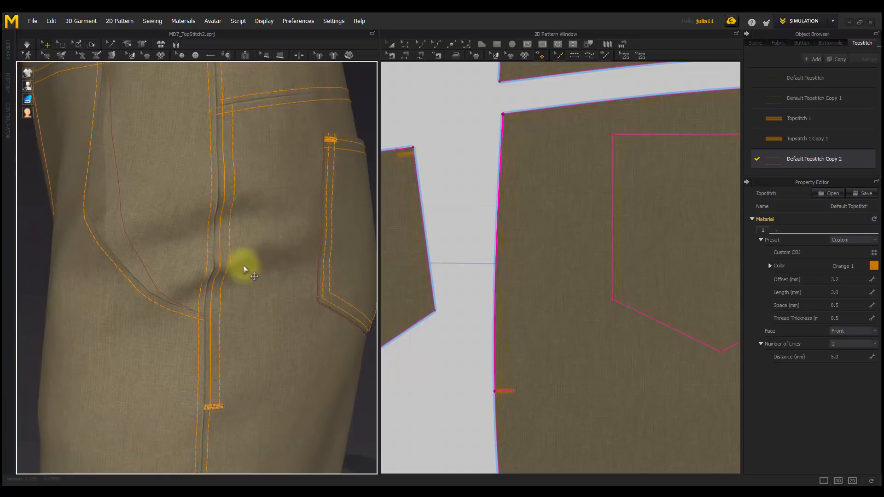
click(838, 344)
click(843, 355)
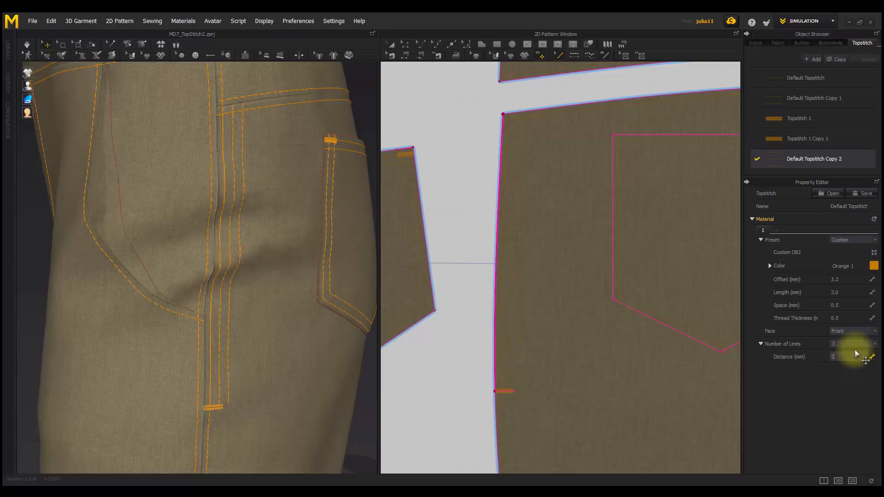
text(2)
key(Return)
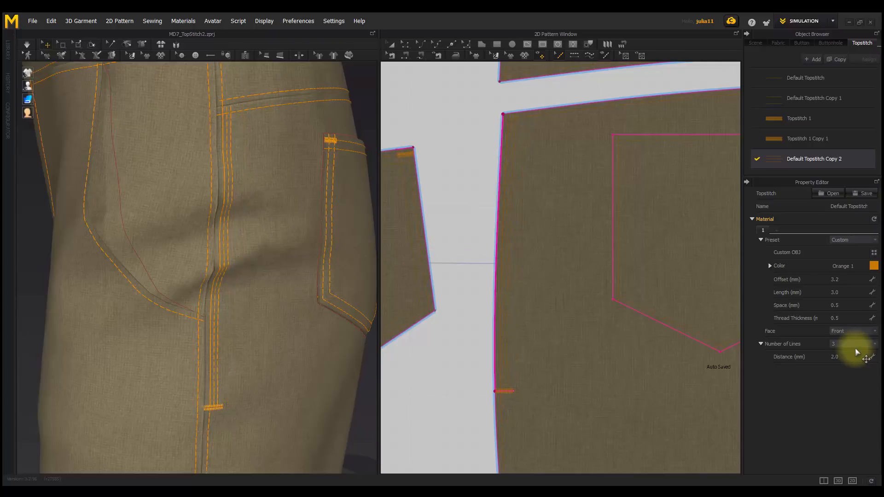
Set the side-seam topstitch style's offset to 1.5 mm and its line distance to 2.5 mm, after trying 3 and 3.5 mm
click(847, 281)
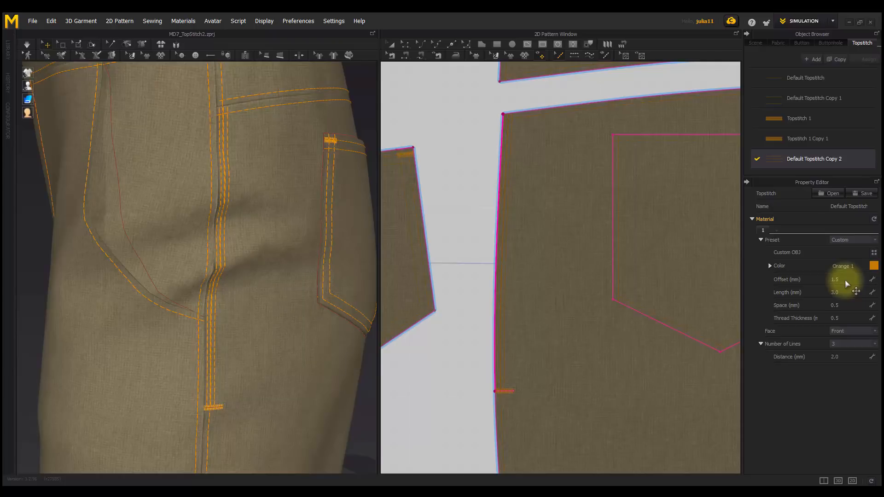
click(851, 356)
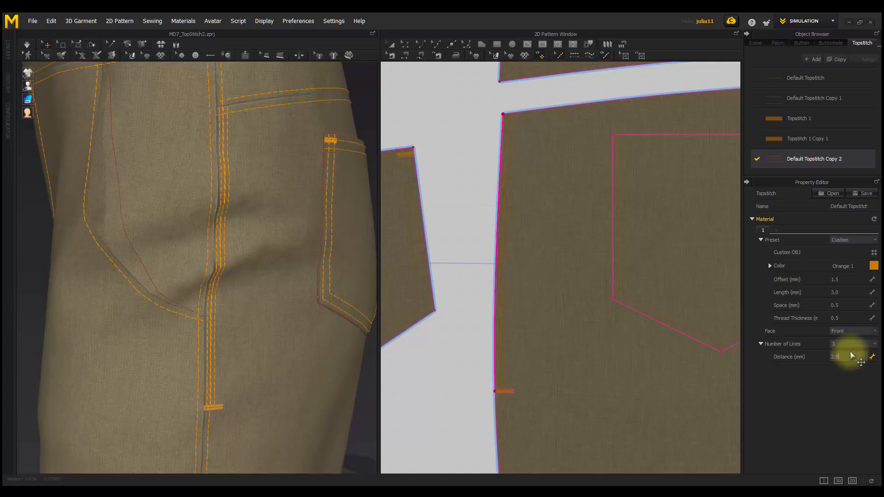
click(852, 355)
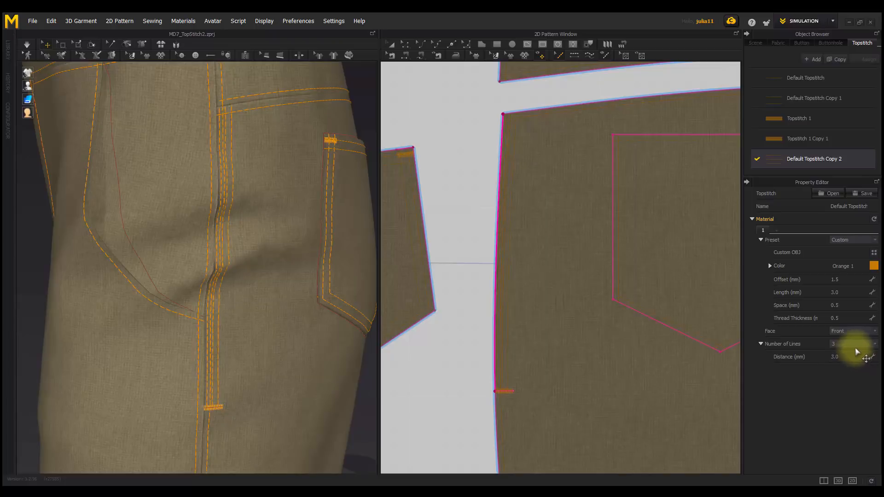
click(849, 355)
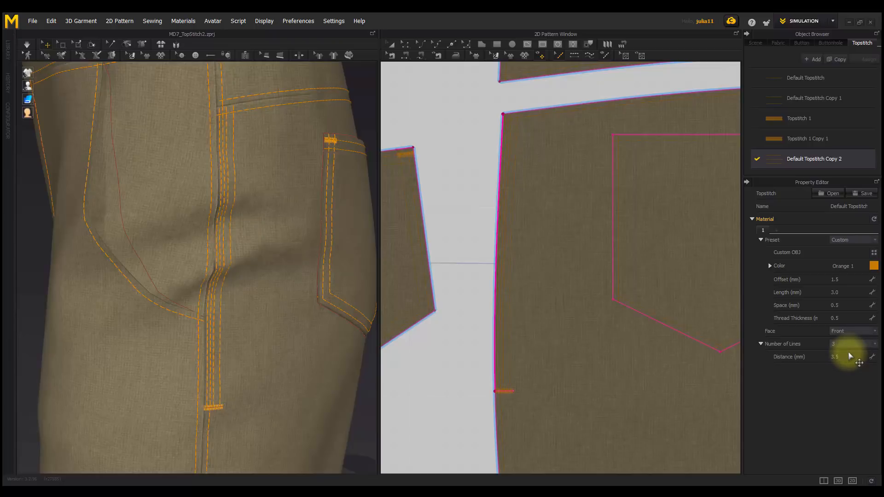
right_drag(251, 309, 241, 308)
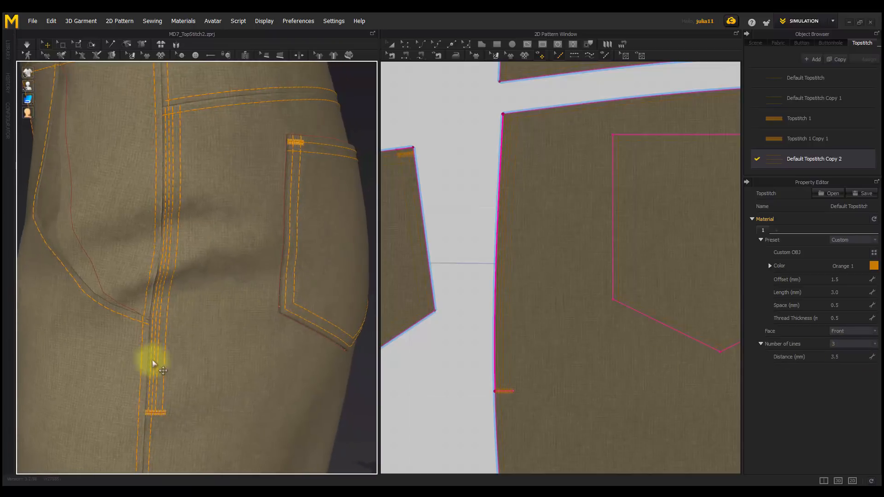
click(850, 359)
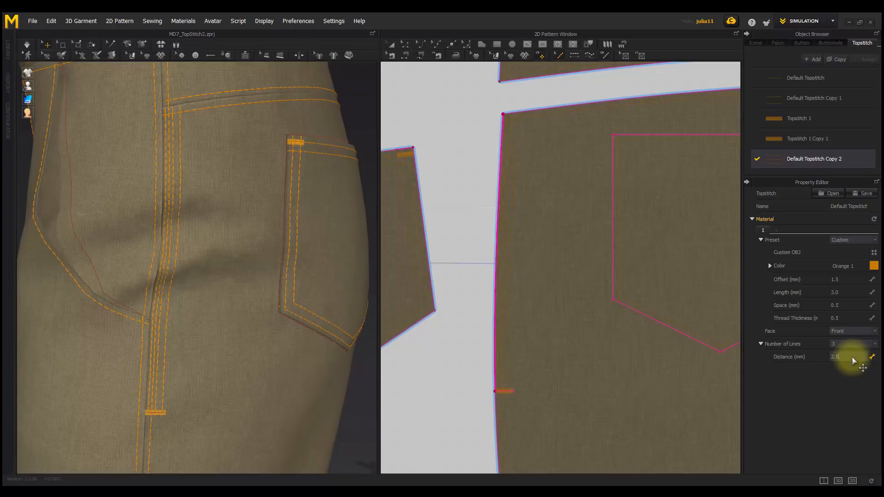
text(2.5)
key(Return)
Examine the three-line topstitching along the side seam up close and from several angles
right_drag(213, 367, 241, 304)
scroll(218, 371, up, 5)
scroll(221, 365, down, 5)
scroll(241, 302, up, 3)
middle_drag(241, 302, 239, 283)
right_drag(243, 339, 222, 300)
scroll(223, 300, up, 5)
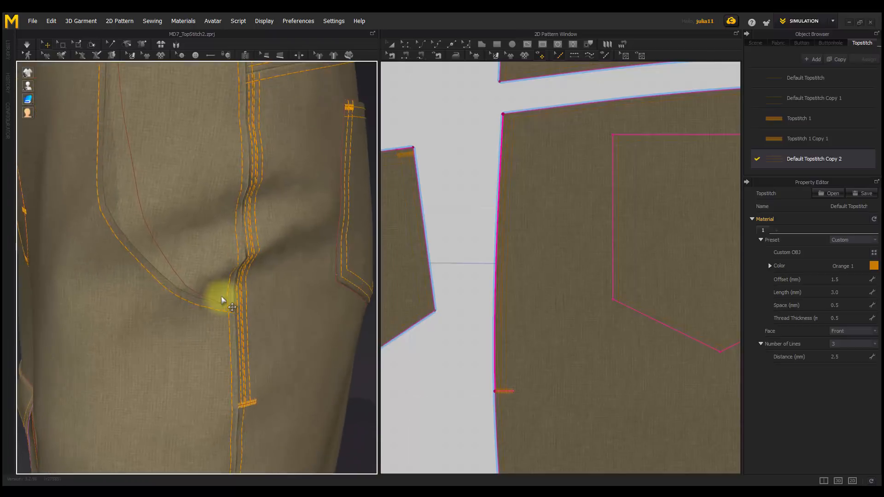
right_drag(307, 274, 300, 291)
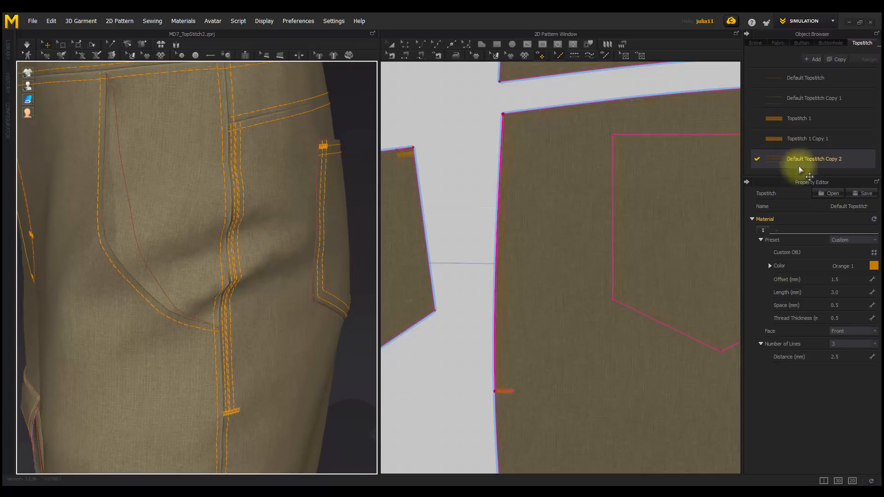
Apply the Zigzag preset to Default Topstitch Copy 2 with 1 line and a stitch width of 7 mm
click(857, 243)
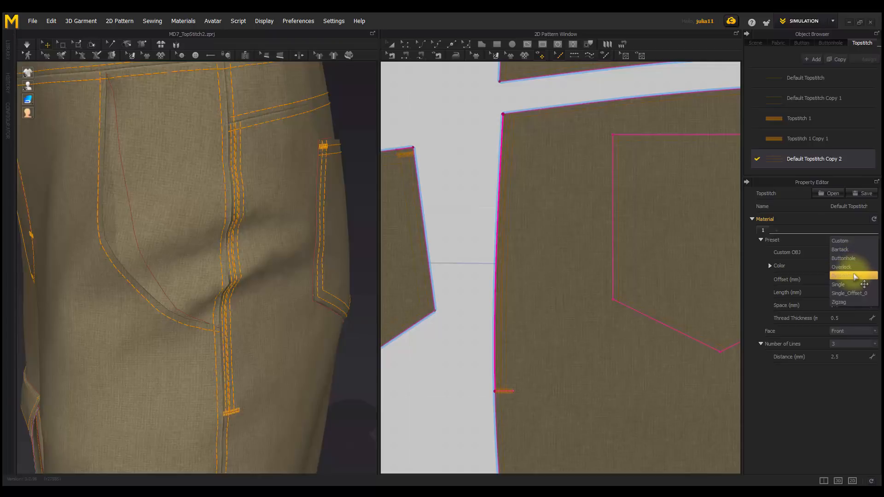
click(848, 305)
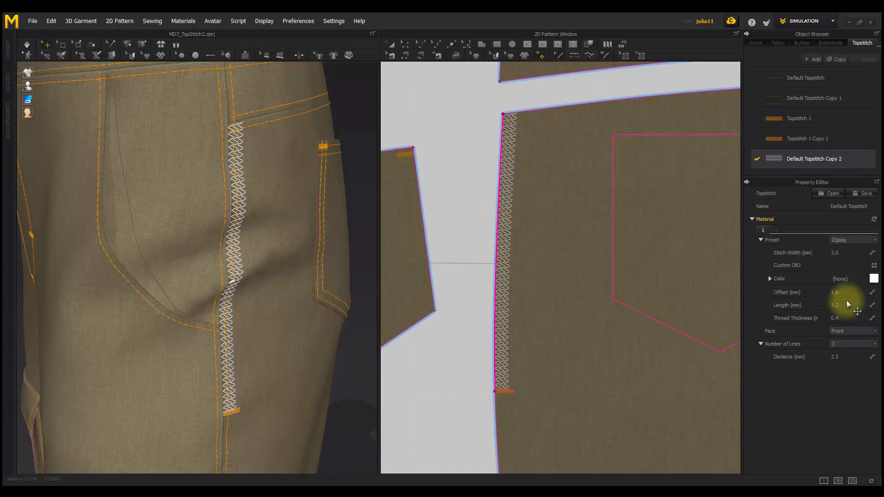
click(844, 345)
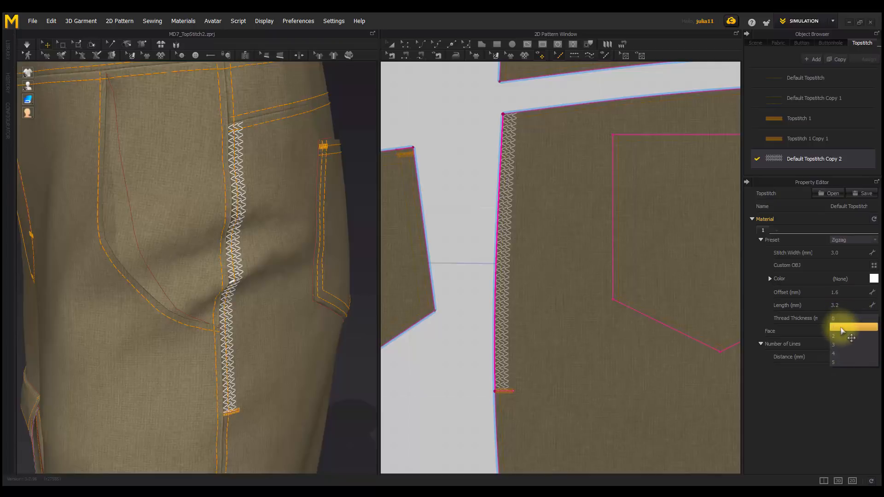
click(840, 327)
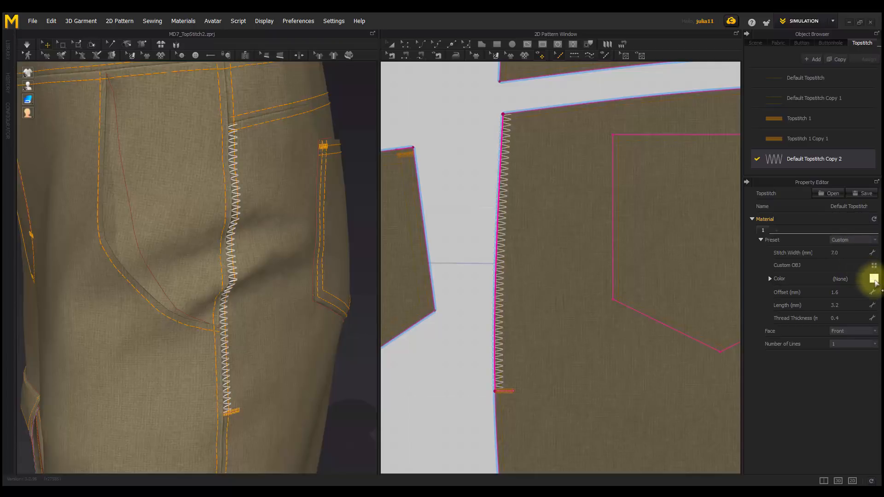
Colour the zigzag topstitch style orange (F89900)
click(873, 278)
click(323, 295)
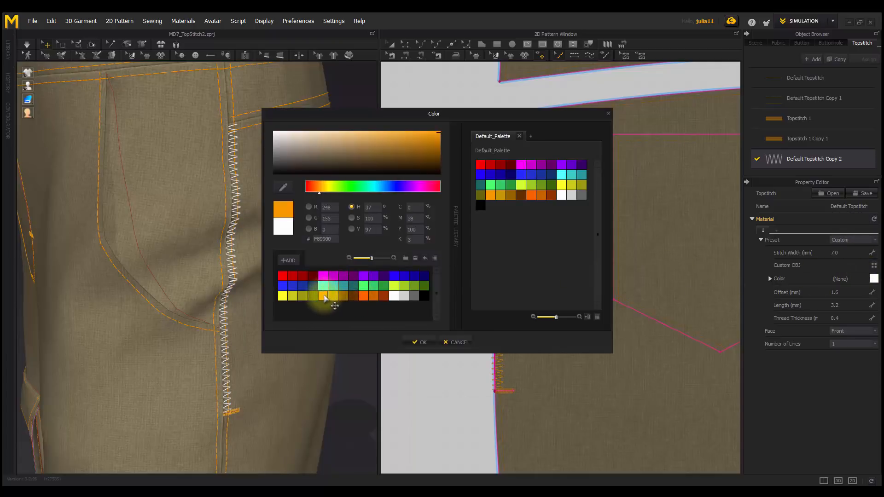
click(422, 344)
Set the zigzag style's offset to 5 mm, after trying 3 mm, and check the stitch along the side seam
right_drag(285, 373, 311, 364)
click(849, 293)
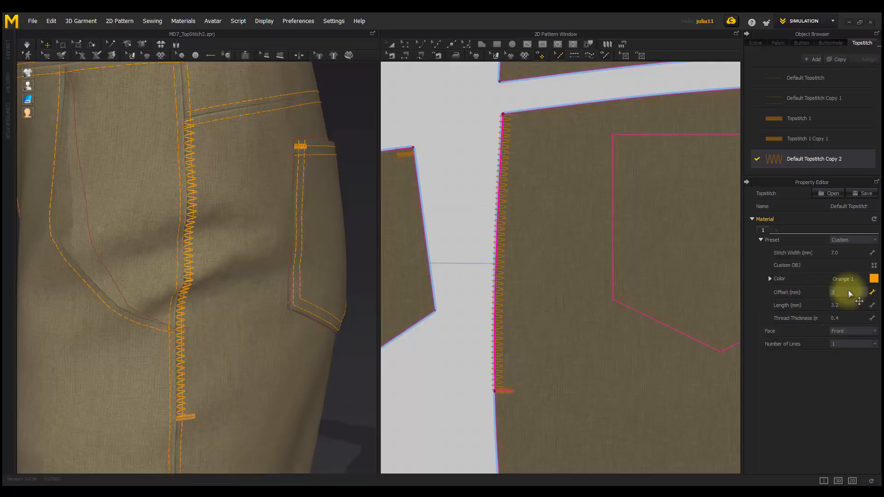
text(3)
key(Return)
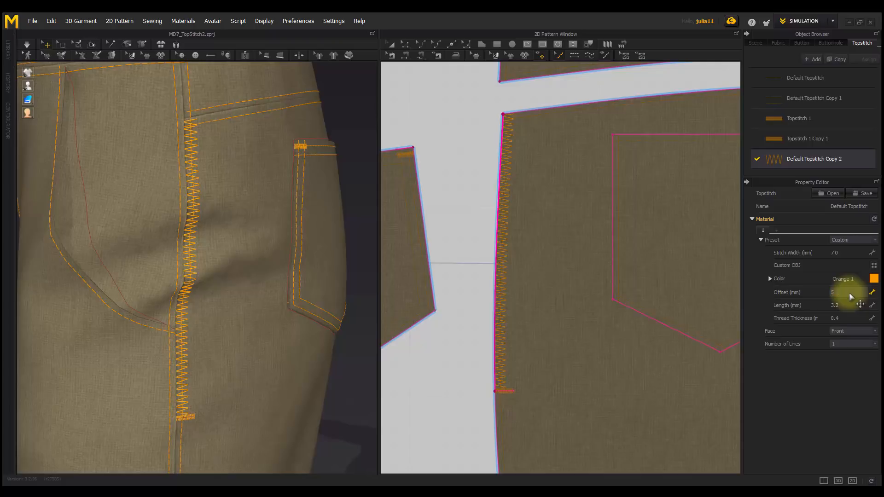
click(849, 294)
text(5)
key(Return)
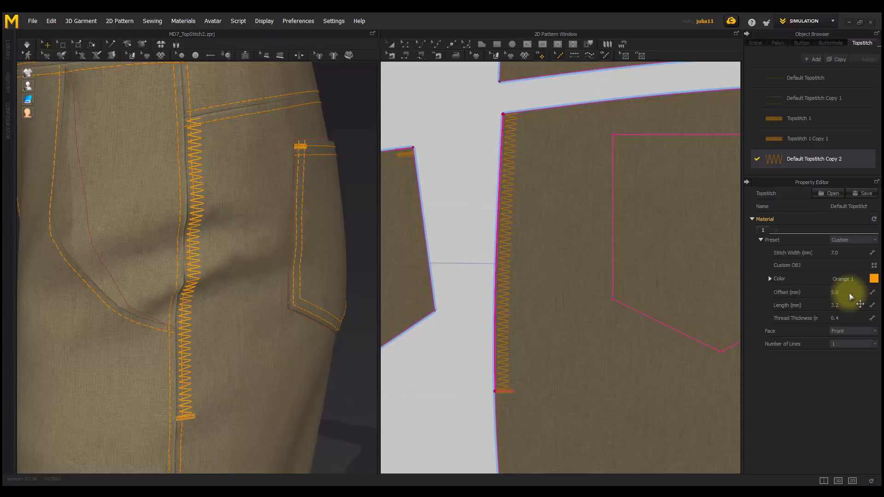
mouse_move(297, 333)
right_down()
mouse_move(282, 322)
mouse_move(290, 327)
right_up()
scroll(270, 371, down, 5)
middle_drag(270, 371, 289, 357)
scroll(289, 357, down, 1)
right_drag(222, 357, 246, 347)
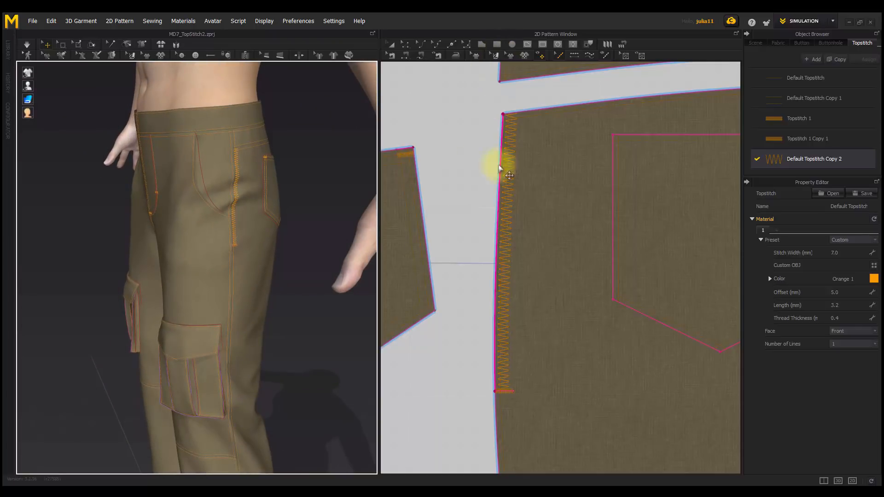
Sew the zigzag topstitch along the back yoke's side edge with Free Topstitch, from its upper to its lower corner
right_drag(503, 142, 499, 213)
click(589, 55)
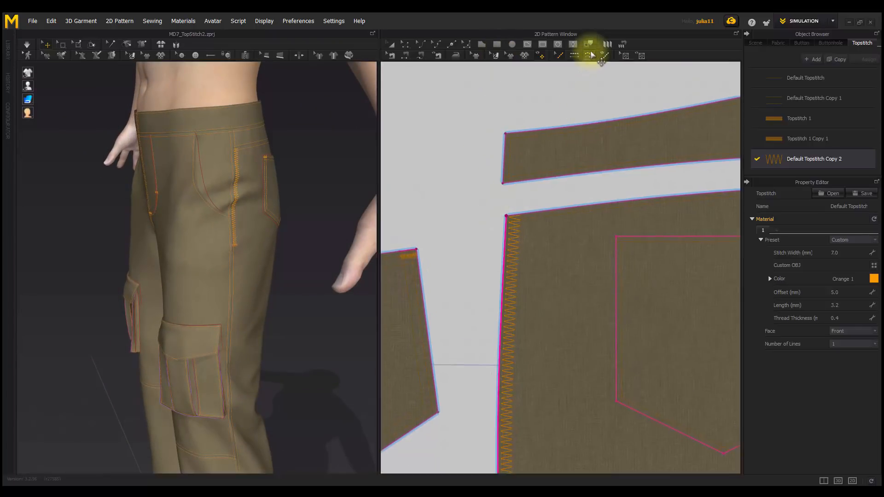
click(506, 134)
click(503, 185)
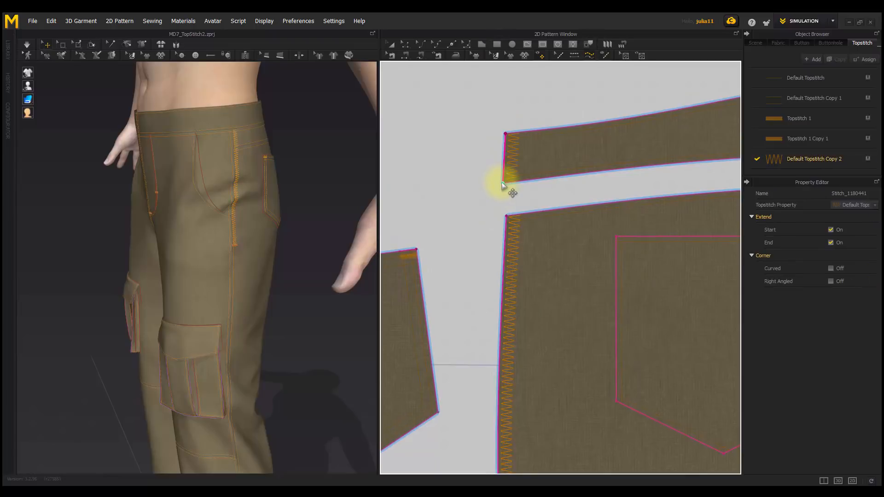
scroll(282, 194, up, 5)
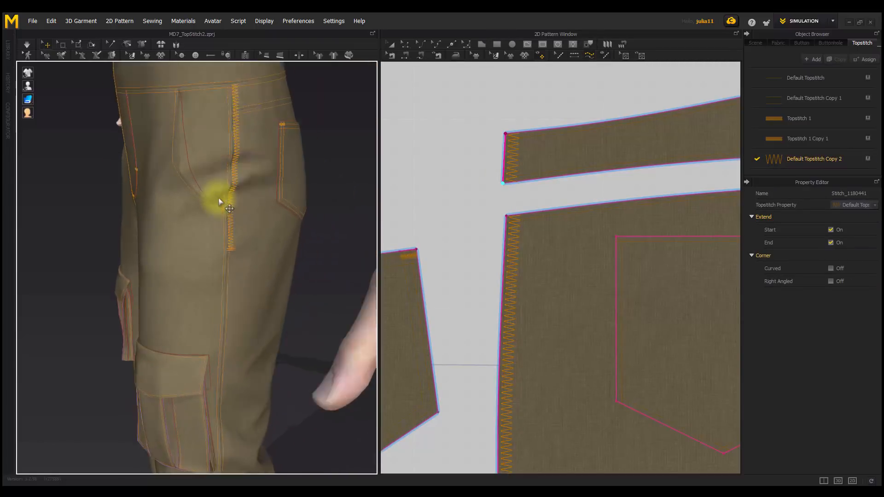
mouse_move(252, 246)
right_down()
mouse_move(332, 244)
mouse_move(243, 249)
right_up()
scroll(270, 240, down, 5)
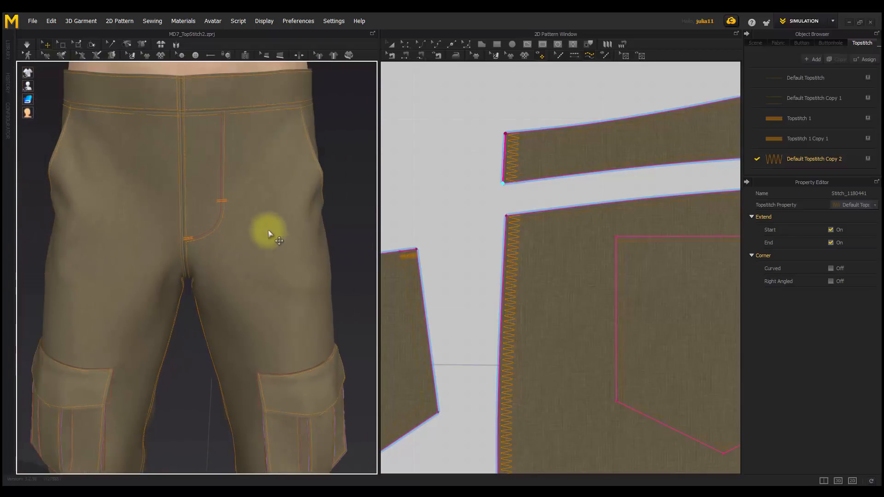
Delete the topstitches along the side edges and pointed lower edge of the upper cargo pocket flap
middle_drag(274, 211, 307, 221)
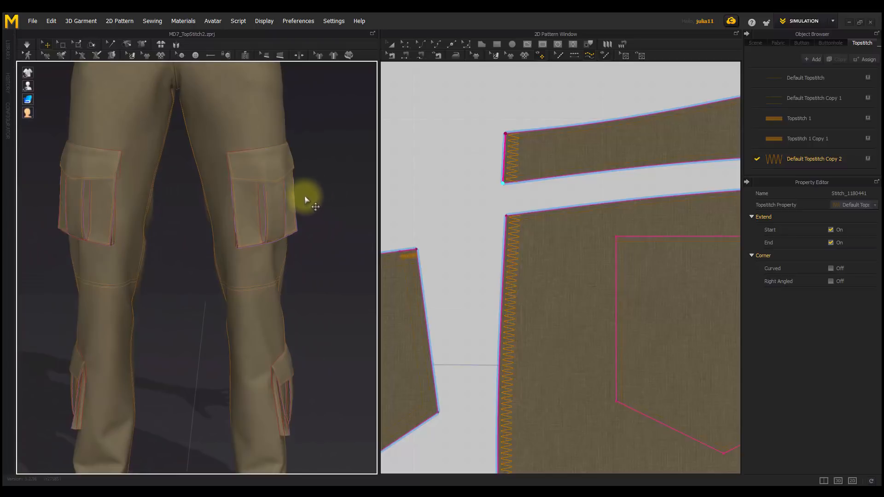
scroll(227, 174, up, 4)
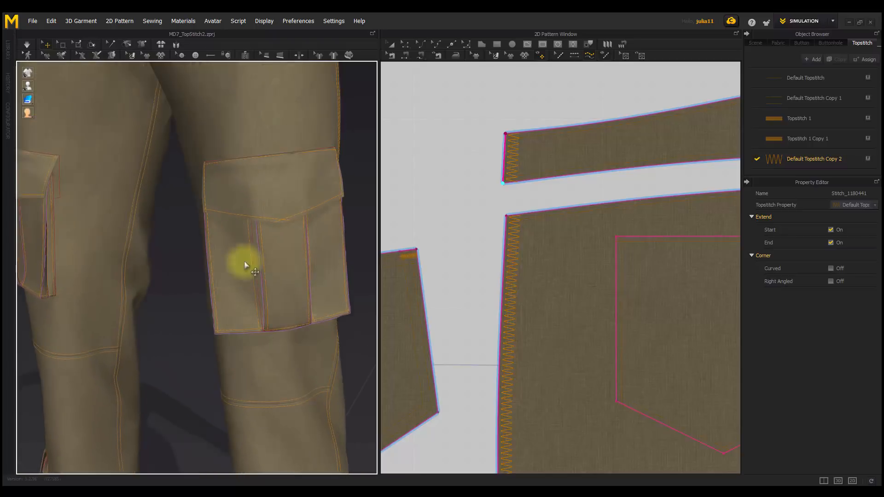
scroll(278, 250, down, 3)
scroll(517, 245, down, 5)
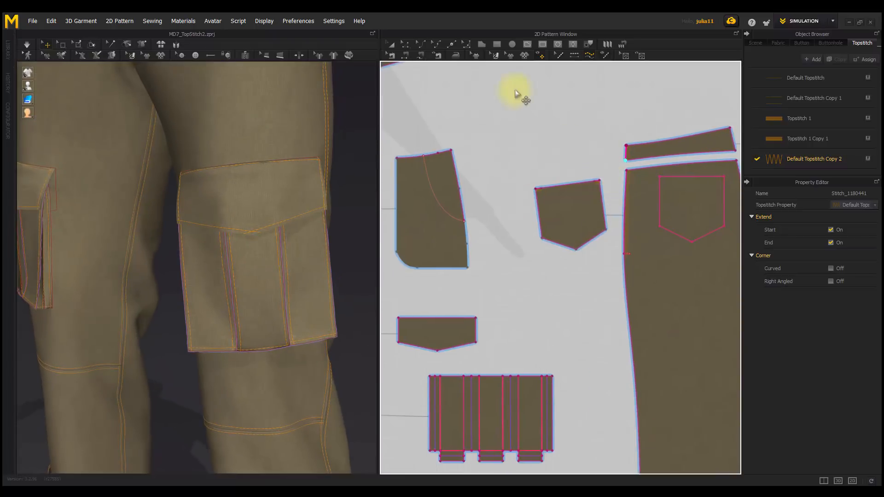
click(559, 56)
middle_drag(532, 340, 597, 203)
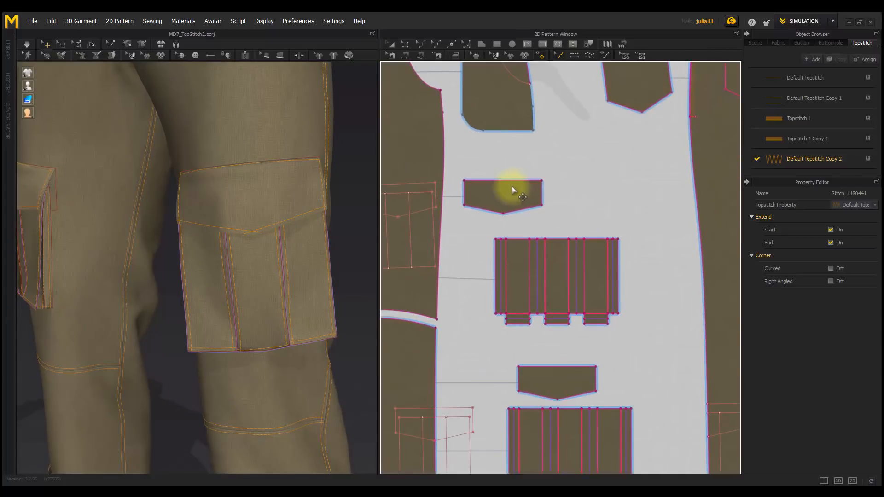
scroll(554, 247, up, 6)
drag(706, 363, 365, 199)
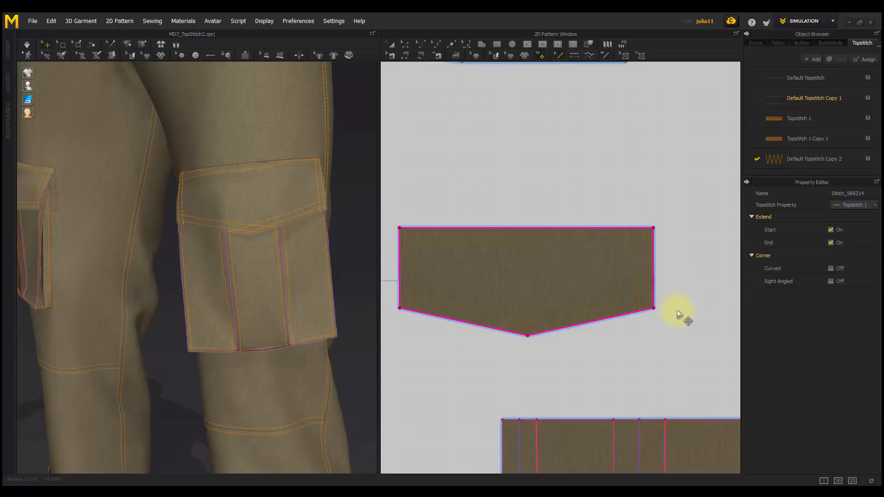
click(552, 333)
key(Delete)
click(519, 334)
key(Delete)
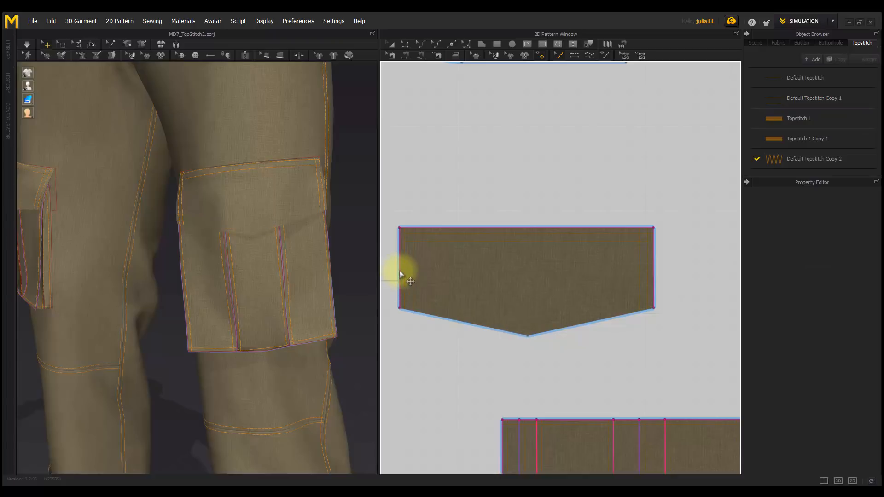
click(653, 265)
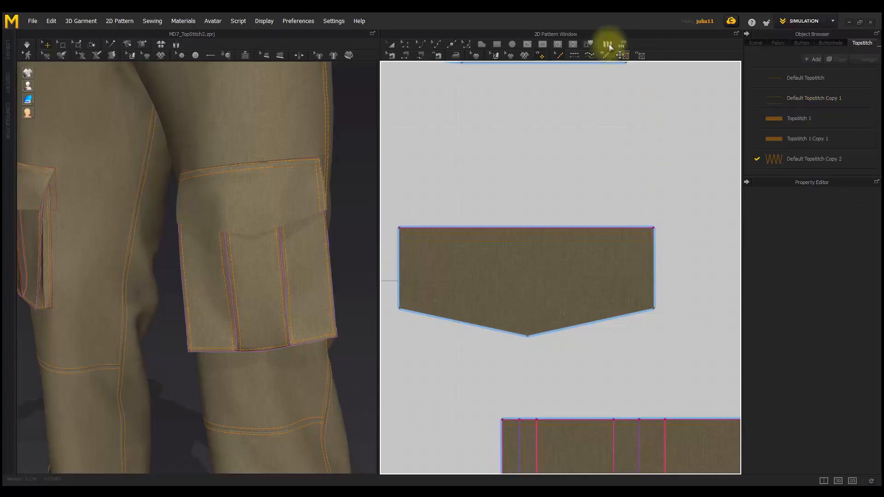
Sew Default Topstitch Copy 1 with Free Topstitch around the upper cargo flap's sides and pointed lower edge, from one upper corner to the other
click(801, 156)
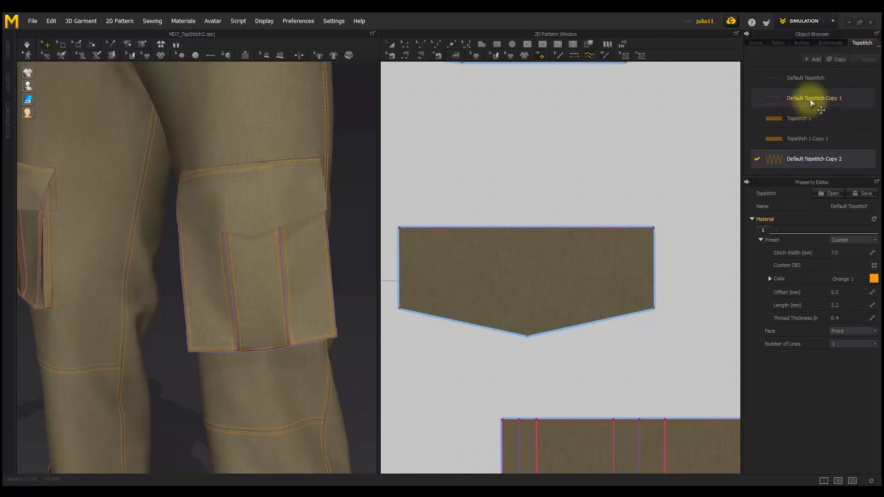
click(869, 106)
click(654, 228)
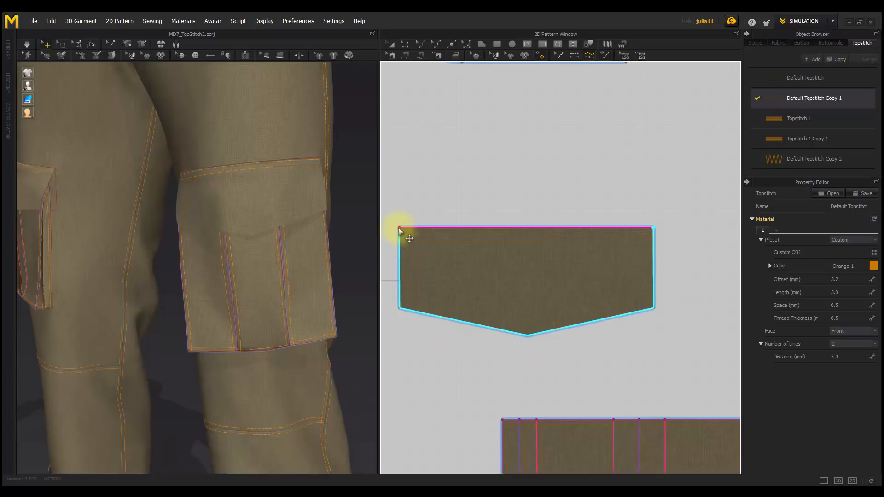
click(399, 229)
Delete the topstitches along the side edges and pointed lower edge of the lower cargo pocket flap
scroll(462, 338, down, 4)
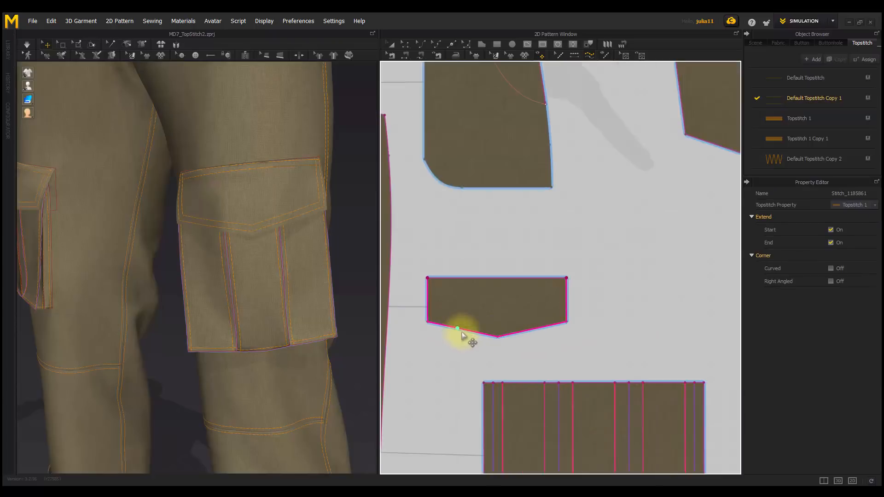
middle_drag(462, 338, 696, 269)
scroll(696, 271, down, 6)
middle_drag(582, 306, 558, 256)
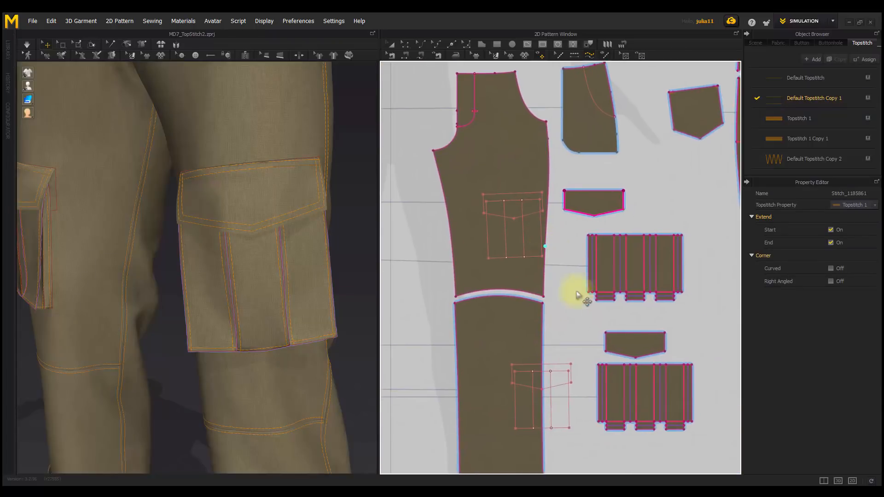
scroll(664, 341, up, 4)
scroll(664, 342, up, 3)
middle_drag(664, 341, 662, 282)
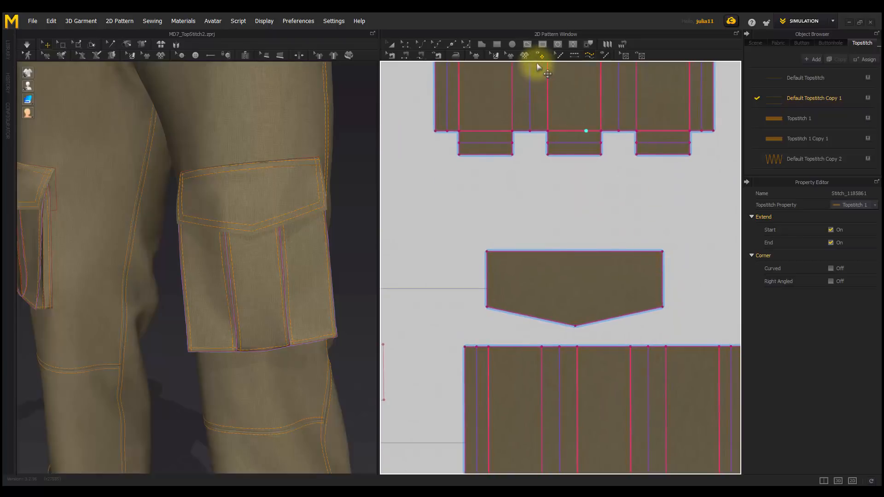
click(556, 55)
click(663, 292)
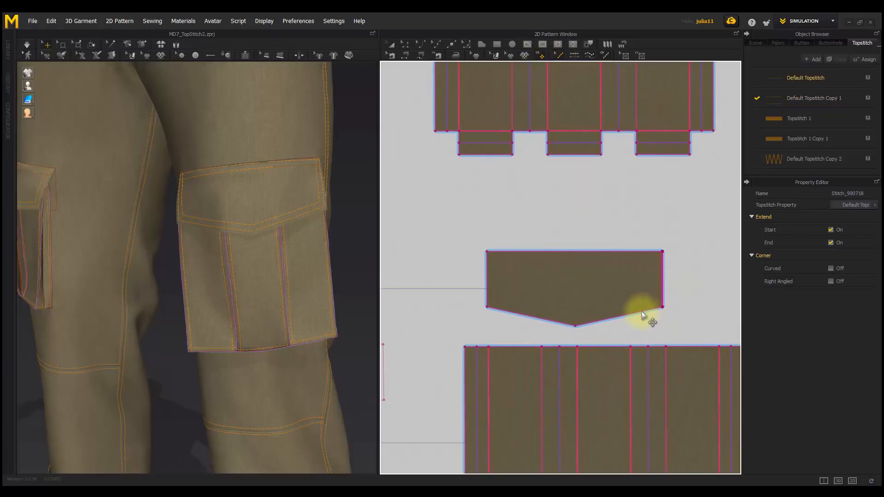
click(638, 314)
click(542, 317)
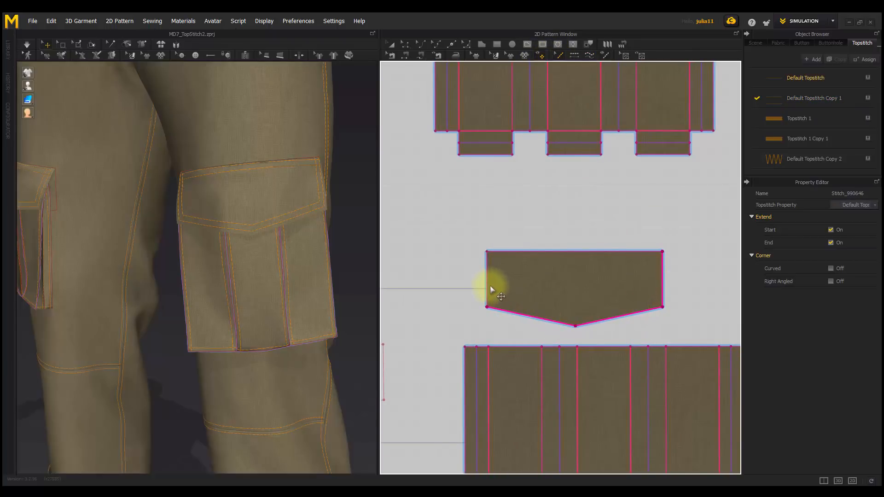
shift+click(486, 282)
key(Delete)
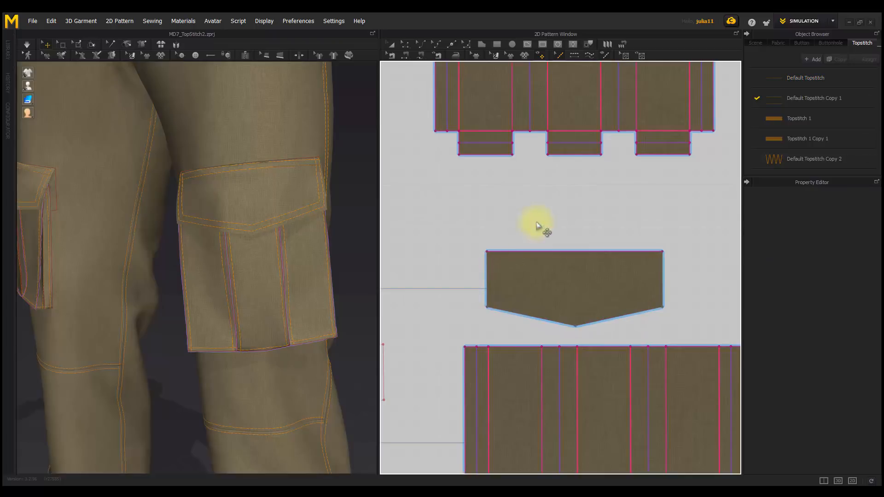
Sew Default Topstitch Copy 1 with Free Topstitch around the lower cargo flap's sides and pointed edge, between its upper corners
click(589, 56)
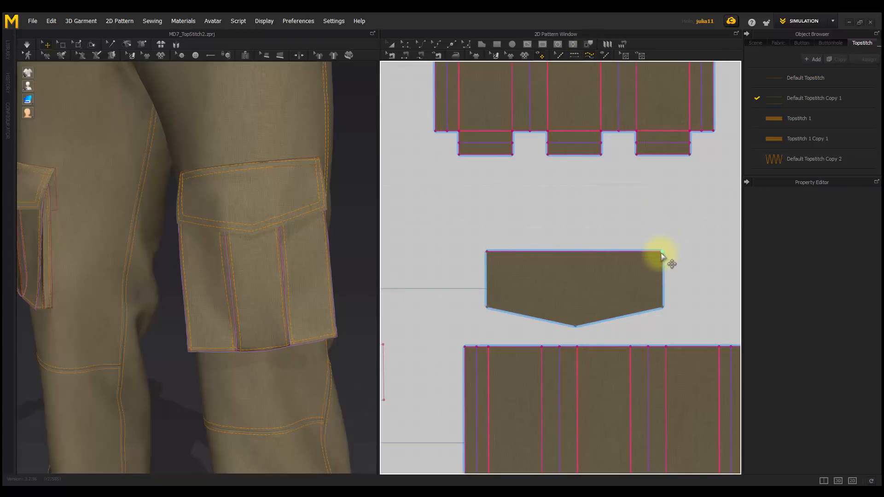
click(658, 284)
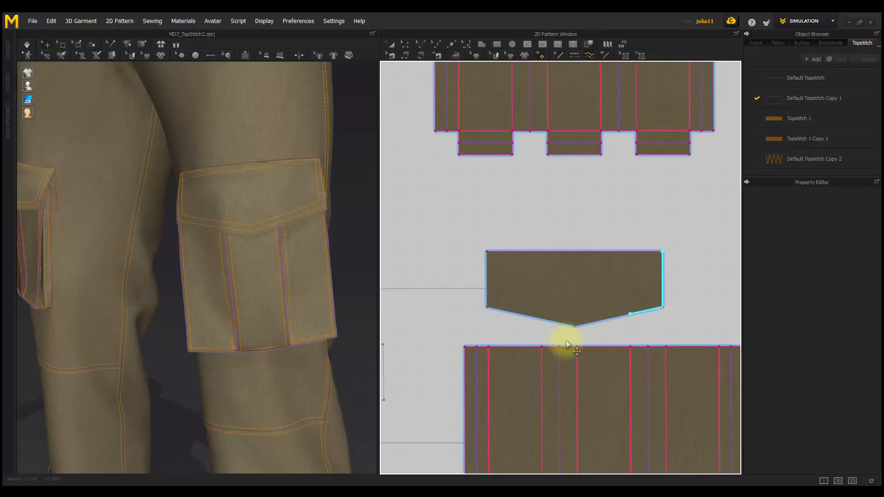
click(486, 253)
Inspect the cargo pocket flap stitching on the 3D trousers from the upper pocket down to the lower one
scroll(272, 211, down, 2)
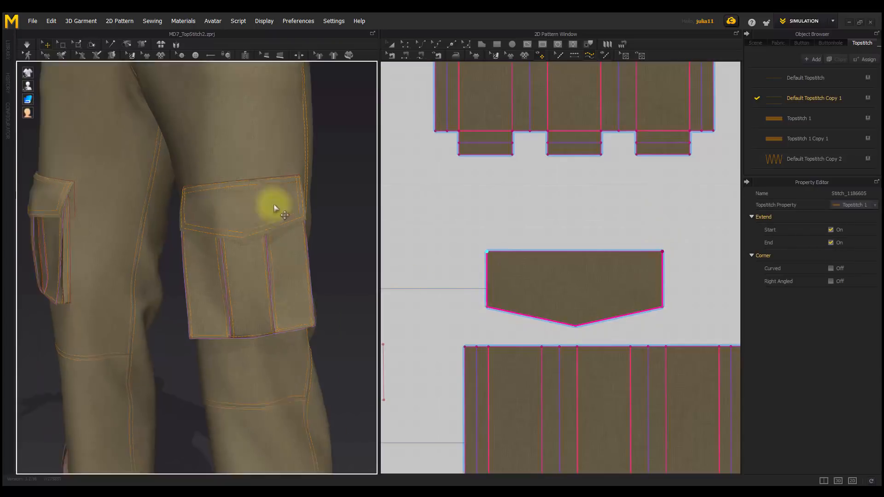
middle_drag(272, 211, 275, 144)
scroll(257, 318, up, 5)
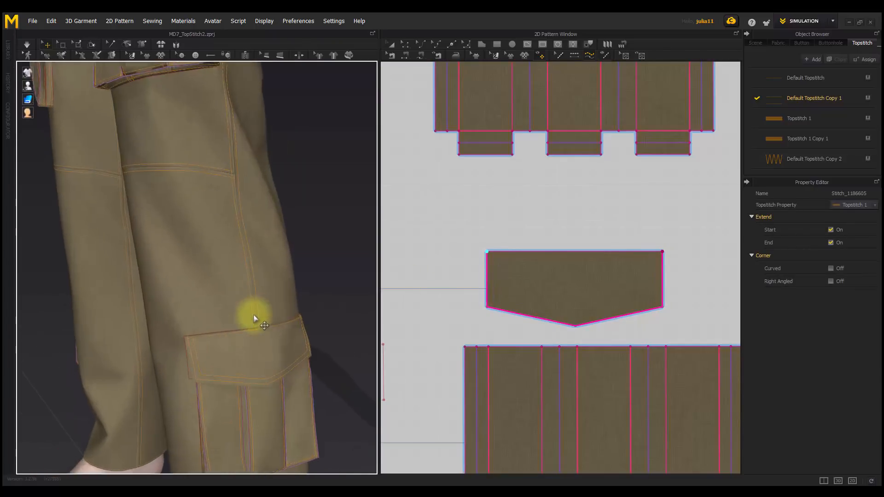
middle_drag(258, 316, 282, 403)
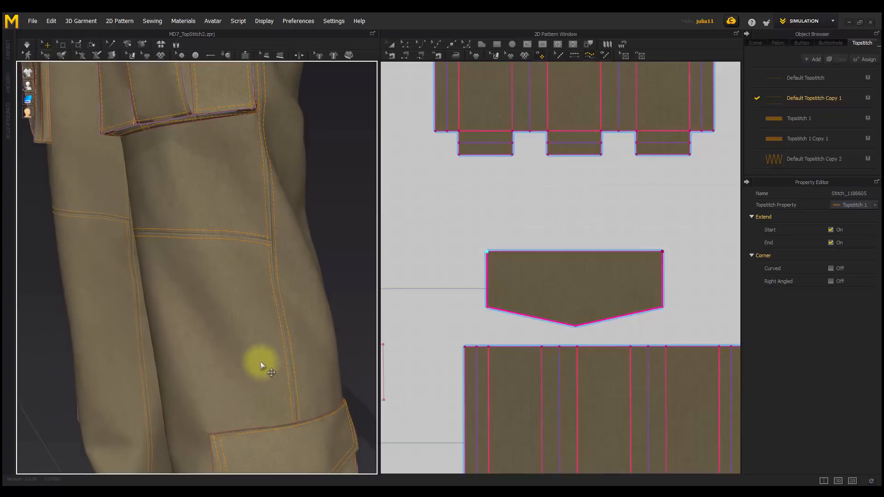
scroll(262, 361, down, 2)
middle_drag(264, 363, 291, 448)
middle_drag(237, 285, 255, 353)
right_drag(235, 263, 256, 278)
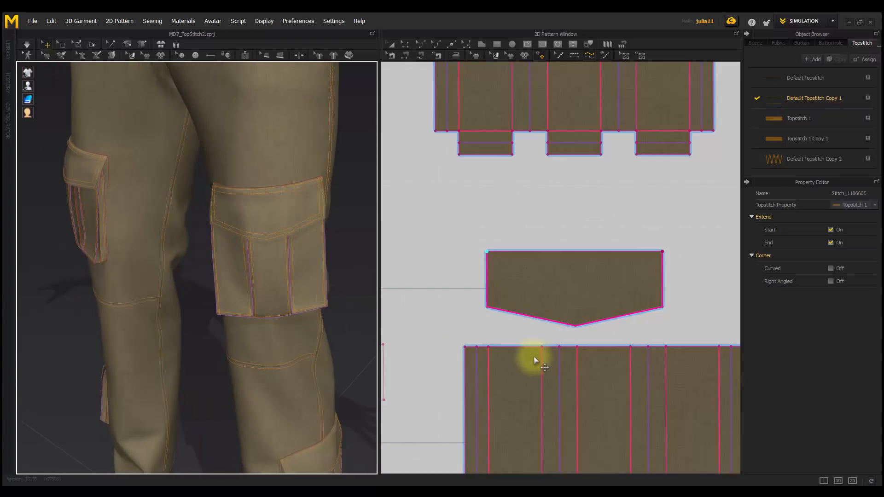
Assign Default Topstitch Copy 1 to the topstitch on the lower cargo flap's straight upper edge
scroll(539, 357, down, 2)
middle_drag(514, 364, 503, 377)
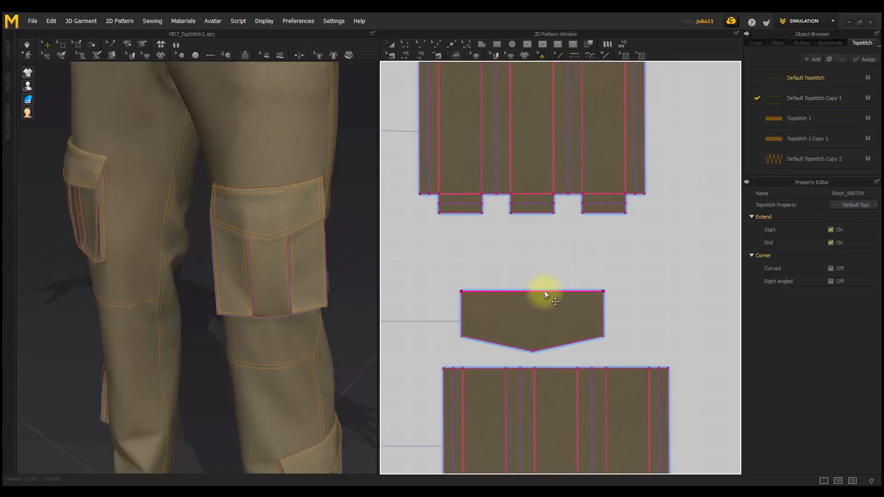
click(869, 96)
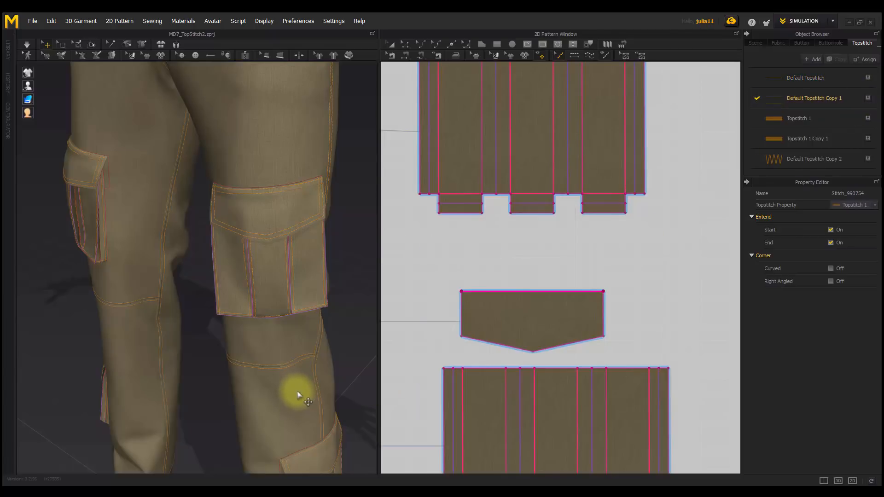
Examine the topstitching on the 3D trouser legs from several sides, including the lower flaps, knee seams and inseams
scroll(293, 272, down, 5)
scroll(306, 345, up, 8)
right_drag(293, 341, 311, 371)
middle_drag(316, 321, 297, 240)
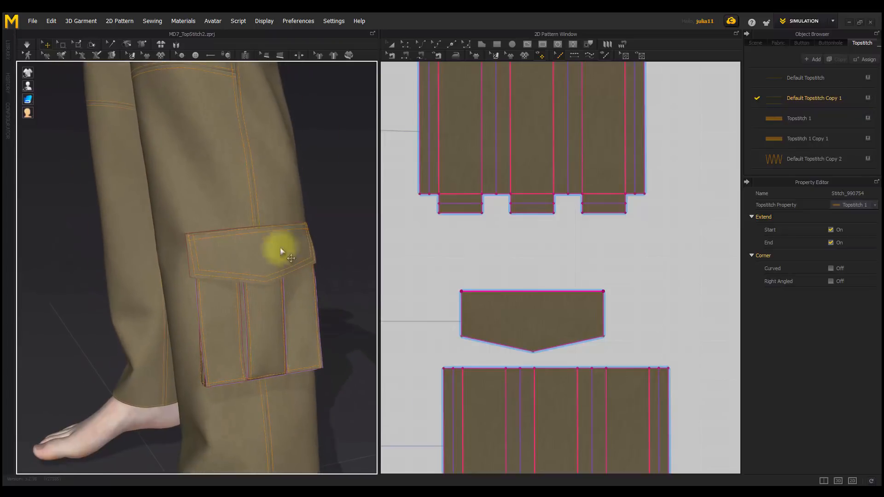
right_drag(195, 274, 322, 274)
scroll(153, 267, down, 2)
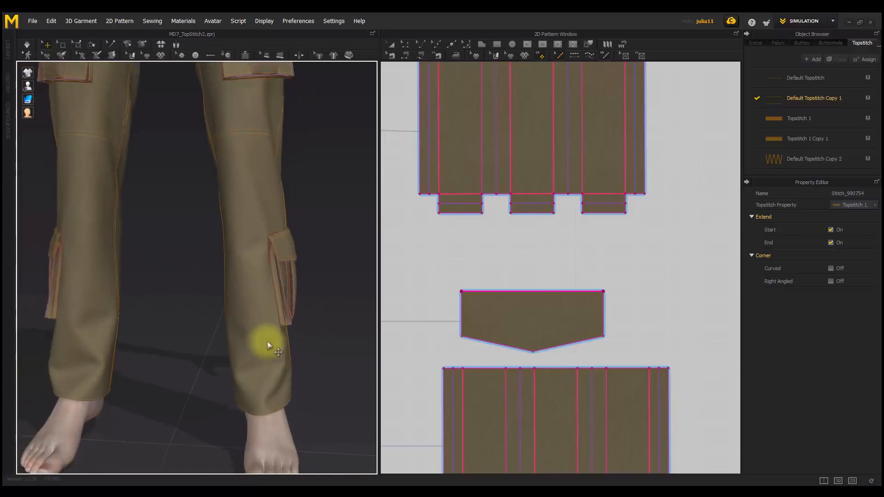
right_drag(254, 339, 266, 339)
right_drag(211, 272, 270, 275)
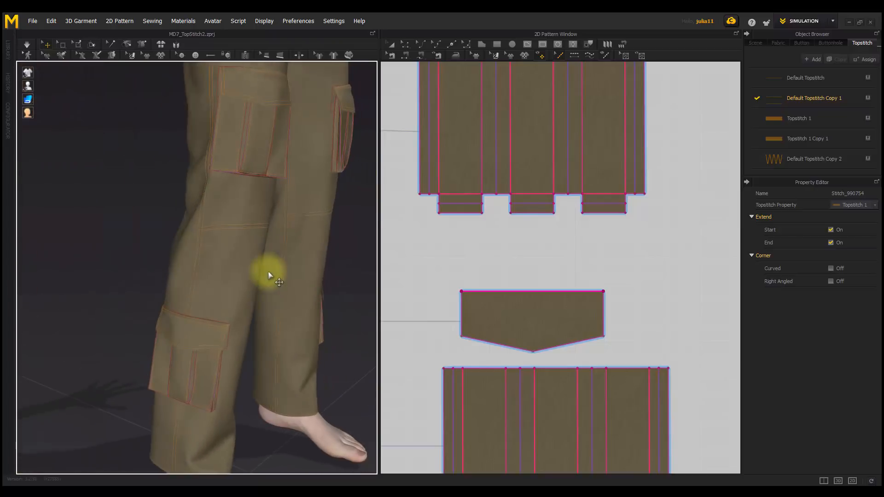
scroll(260, 225, down, 2)
middle_drag(258, 258, 253, 366)
right_drag(239, 338, 190, 327)
middle_drag(291, 339, 253, 259)
right_drag(197, 348, 234, 306)
scroll(272, 354, up, 3)
middle_drag(234, 287, 214, 257)
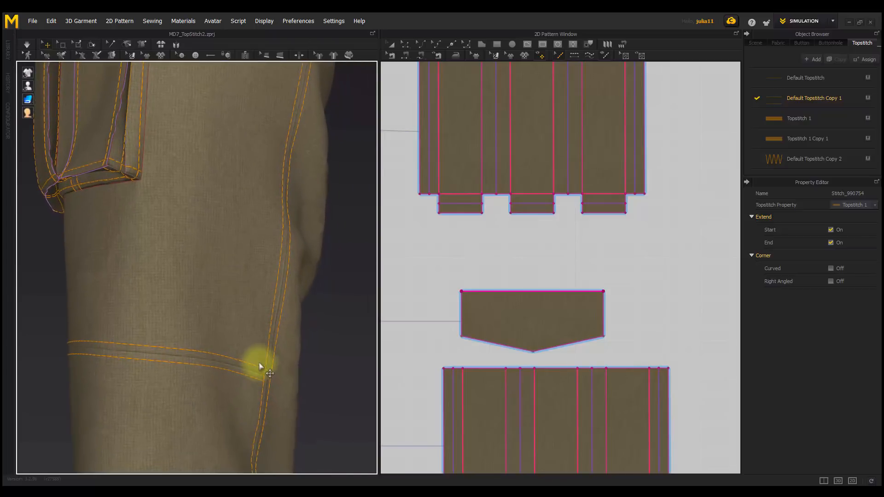
Delete the topstitches along the inseam edges of both upper front trouser panels
scroll(549, 328, down, 5)
scroll(558, 302, up, 2)
middle_drag(511, 284, 563, 286)
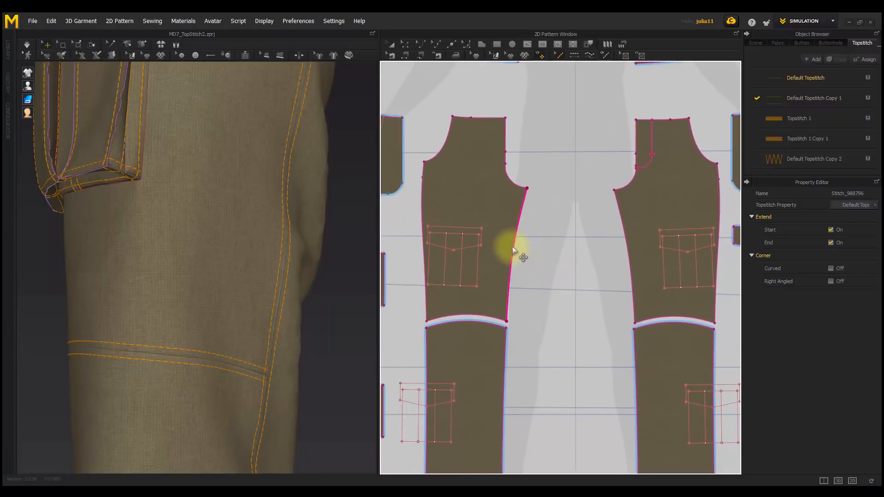
click(614, 247)
click(629, 248)
click(626, 248)
Delete the topstitches along the curved knee seam on both the upper and lower front panels
click(494, 319)
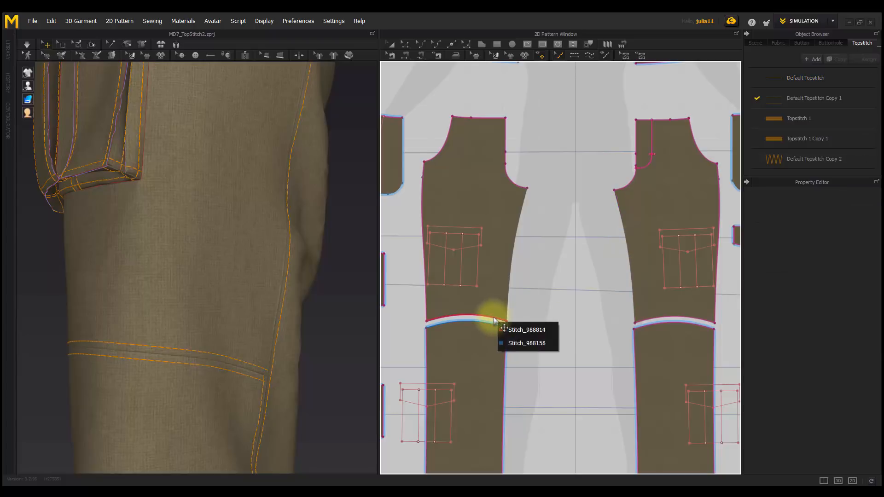
click(512, 330)
key(Delete)
click(479, 325)
click(507, 338)
click(617, 357)
click(648, 318)
key(Delete)
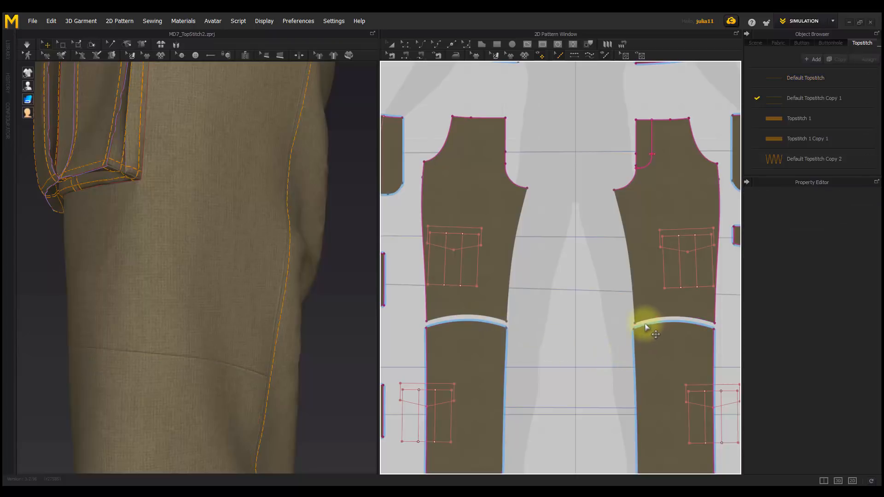
Sew Default Topstitch Copy 1 with Segment Topstitch along the curved knee edge of both upper front panels
middle_drag(535, 365, 512, 369)
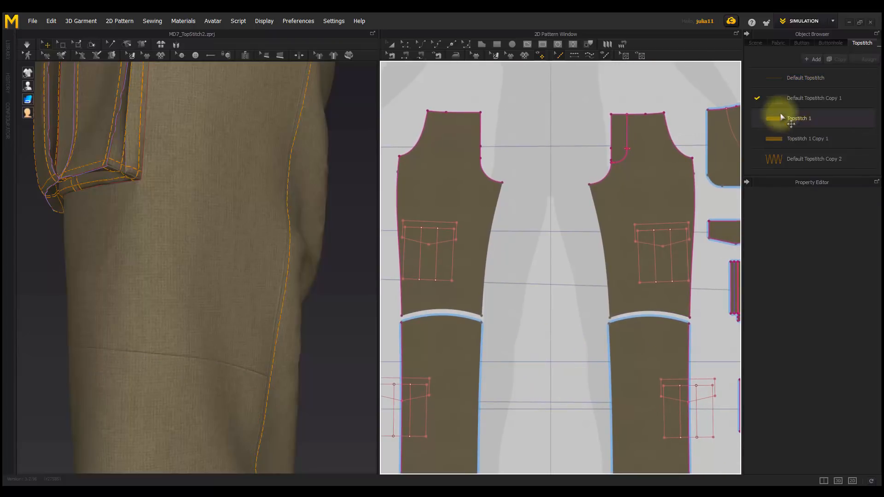
click(785, 97)
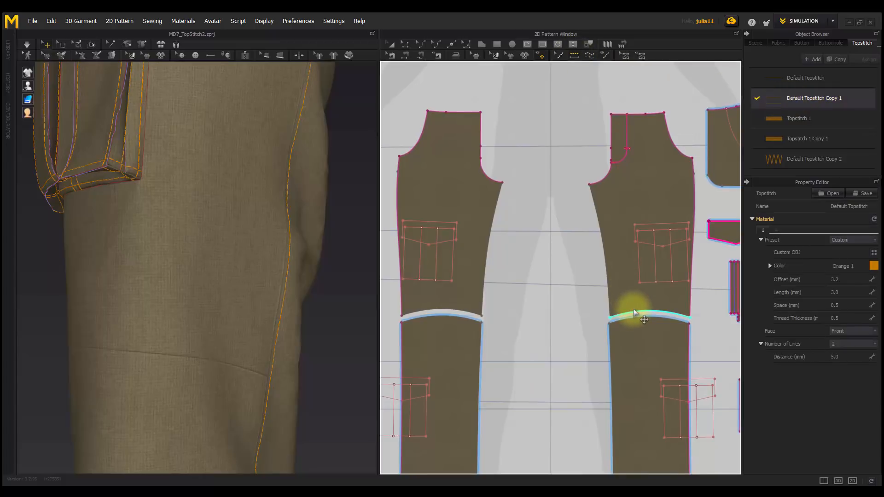
click(461, 316)
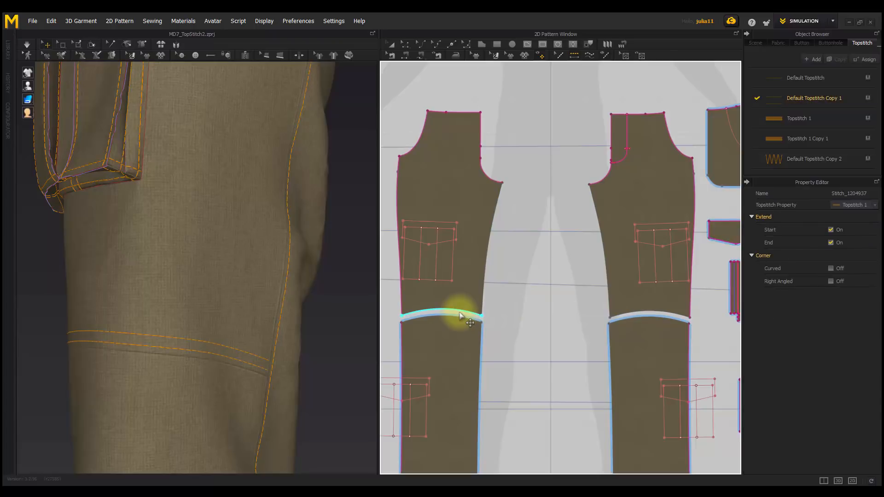
right_drag(220, 351, 193, 333)
click(659, 312)
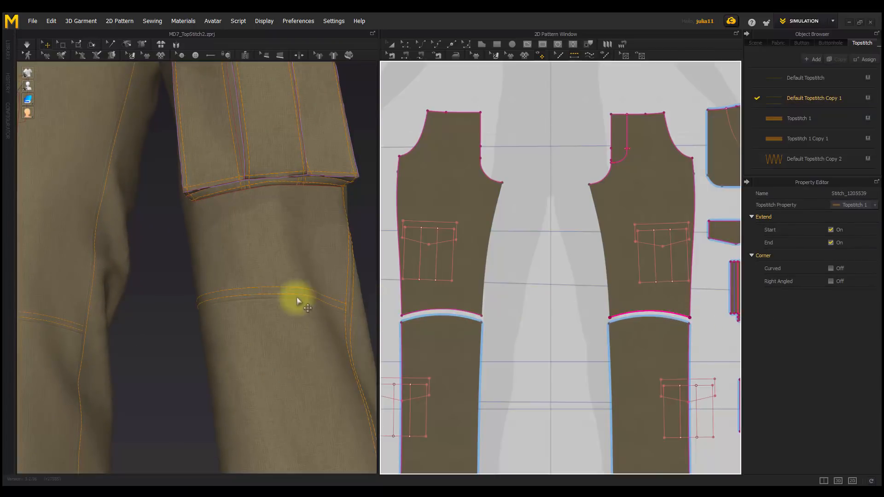
Assign Default Topstitch Copy 1 to the inseam topstitch on the back trouser panels
mouse_move(165, 283)
right_down()
mouse_move(144, 301)
mouse_move(205, 299)
mouse_move(256, 319)
mouse_move(170, 298)
right_up()
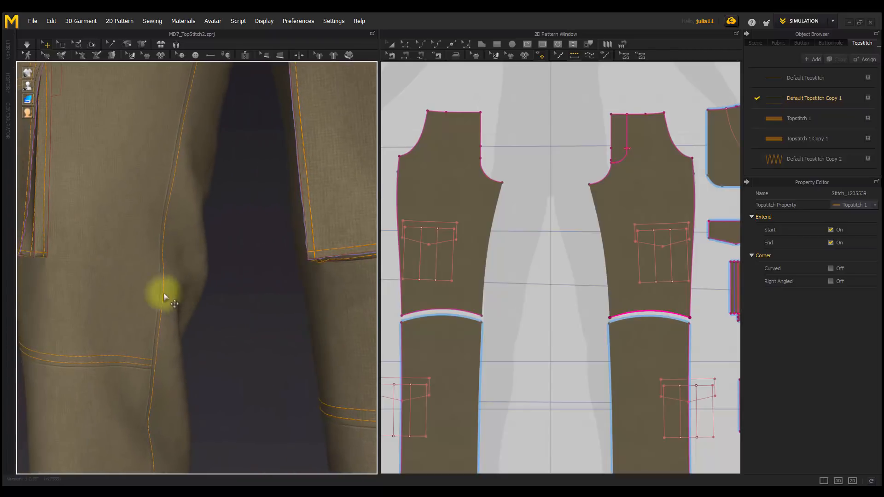
scroll(594, 312, down, 5)
scroll(651, 296, up, 8)
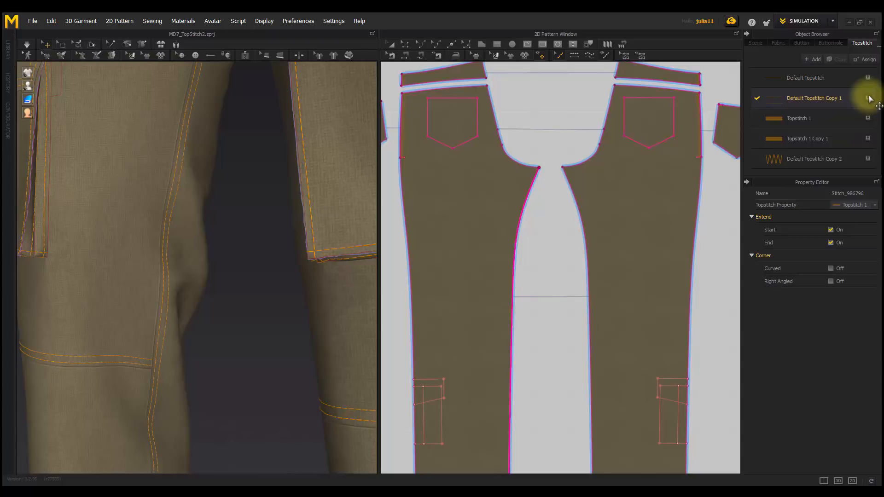
Check the double topstitching along the 3D trousers' inseams, side seams and upper cargo pocket flap
mouse_move(269, 301)
right_down()
mouse_move(337, 296)
mouse_move(289, 383)
mouse_move(272, 296)
mouse_move(269, 308)
right_up()
scroll(290, 383, down, 2)
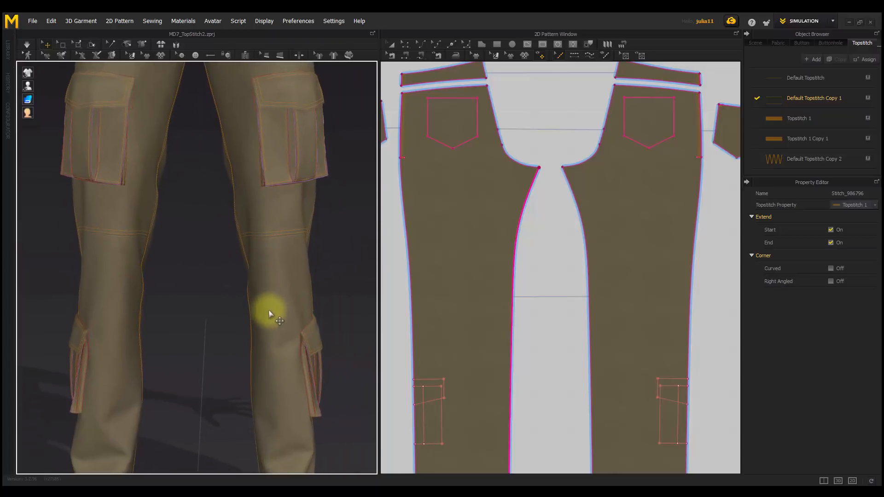
mouse_move(256, 360)
right_down()
mouse_move(199, 369)
mouse_move(258, 293)
mouse_move(256, 351)
right_up()
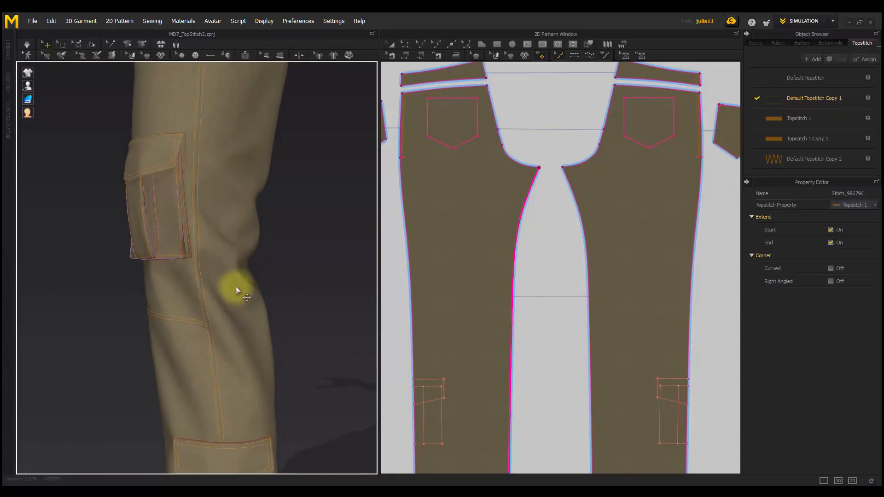
middle_drag(168, 138, 234, 259)
scroll(233, 259, up, 5)
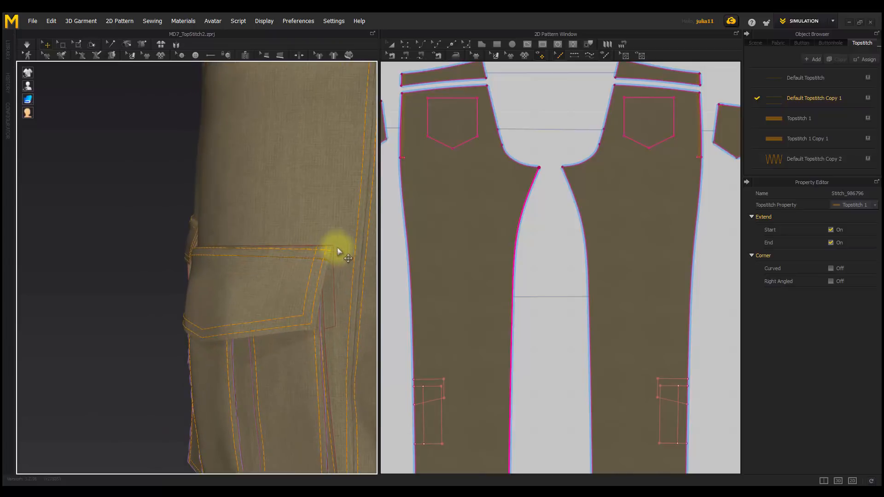
right_drag(337, 279, 333, 300)
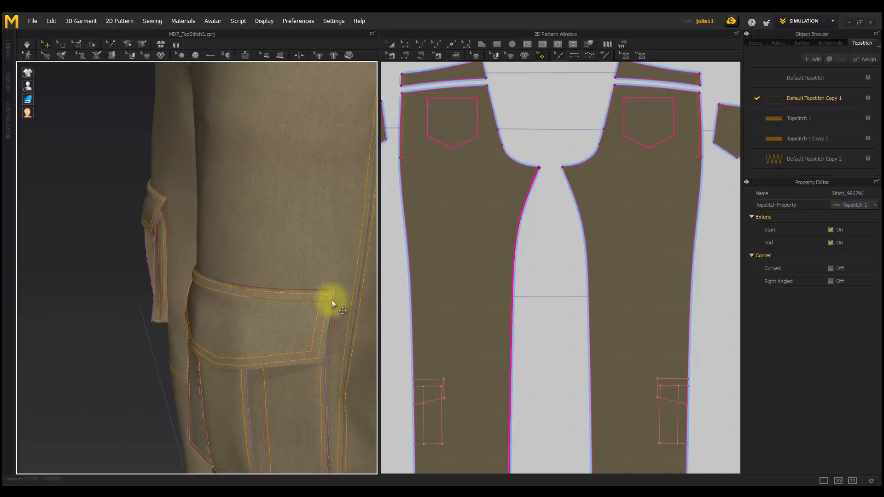
Sew short Topstitch 1 bartacks with Free Topstitch at both ends of the upper cargo pocket flap's top edge
scroll(509, 325, down, 5)
scroll(617, 286, up, 2)
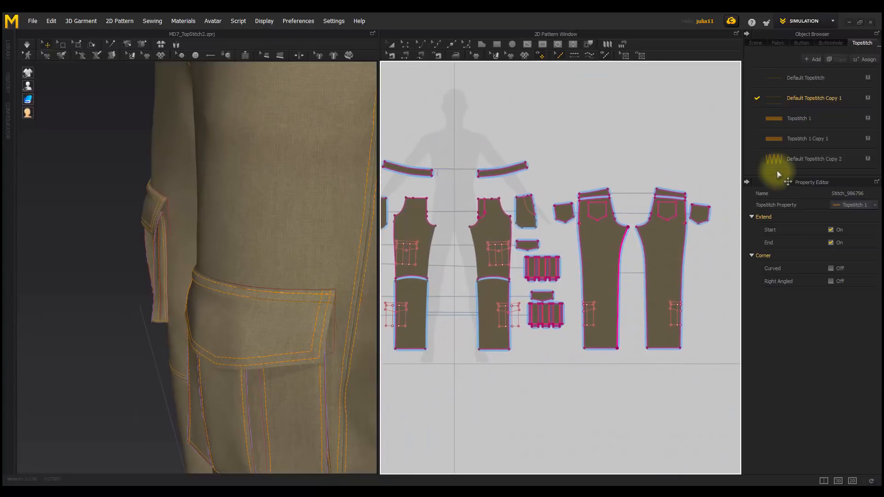
click(803, 119)
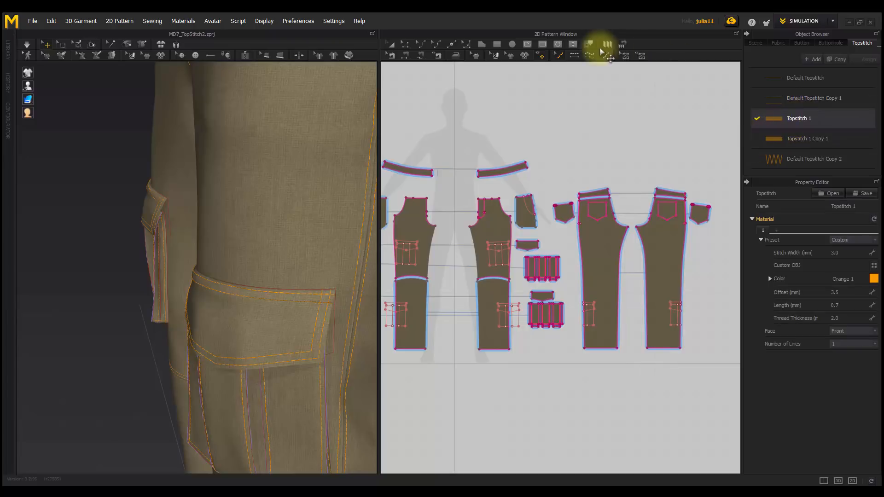
click(589, 56)
scroll(542, 233, up, 6)
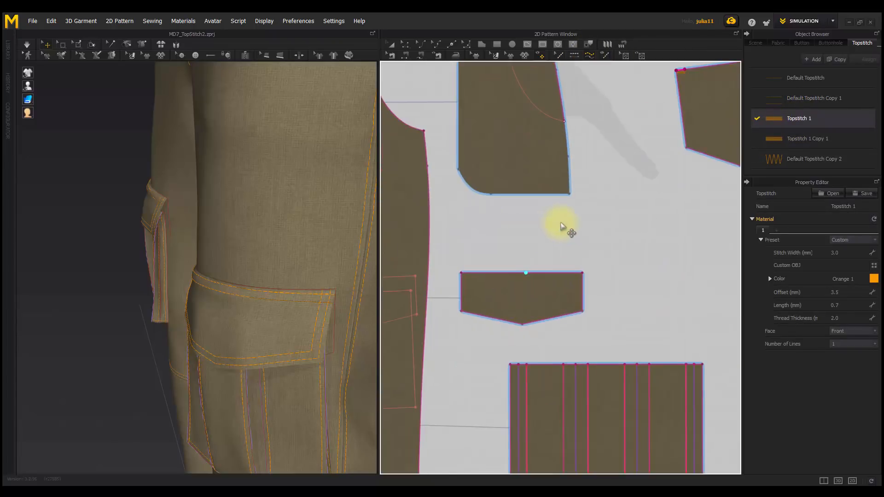
scroll(552, 240, up, 8)
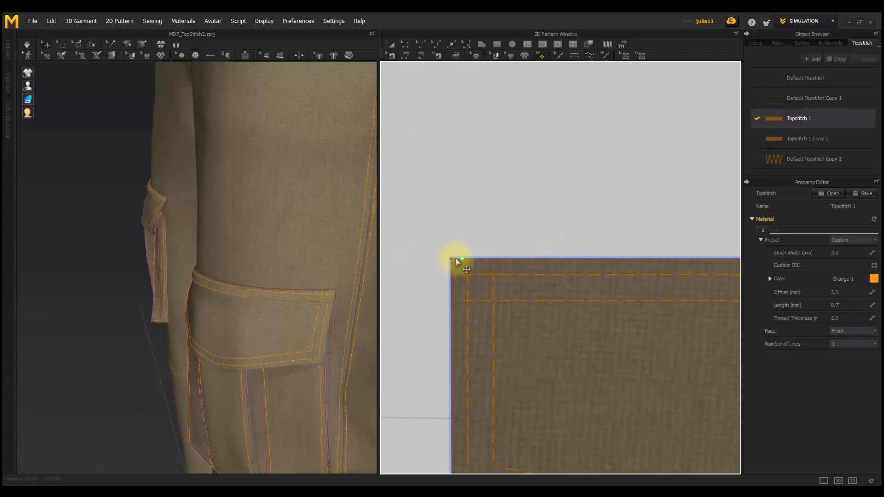
click(451, 259)
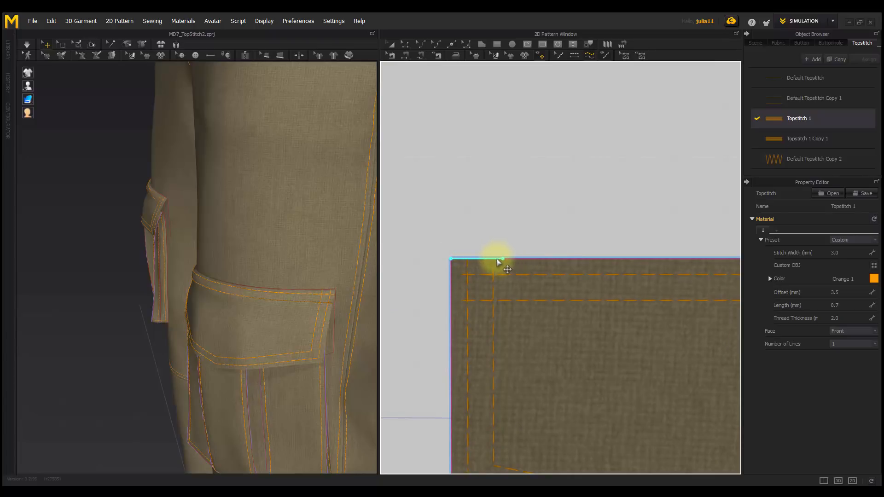
click(494, 262)
scroll(396, 251, down, 5)
scroll(631, 237, up, 5)
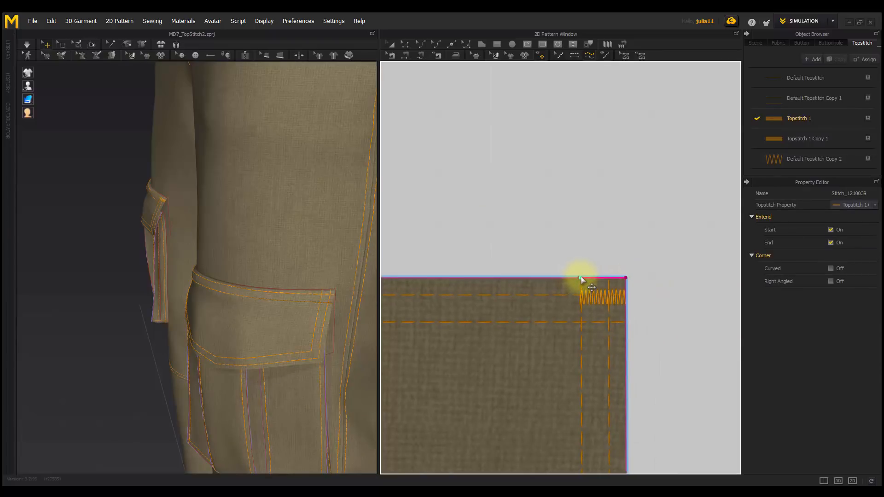
scroll(322, 309, up, 5)
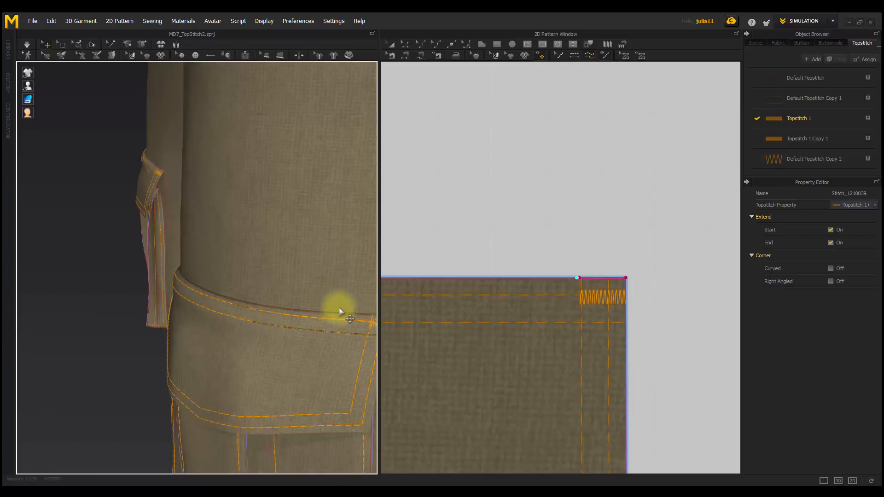
right_drag(321, 302, 287, 297)
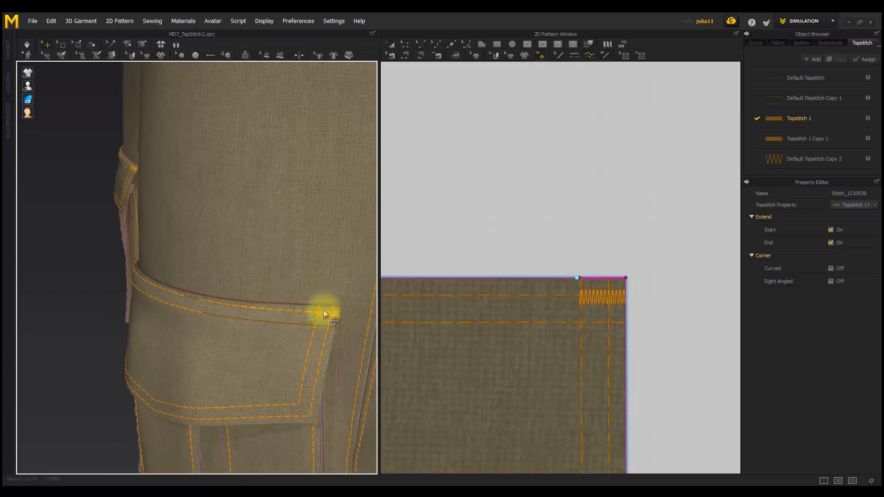
Sew a short Topstitch 1 bartack with Free Topstitch at the top-right corner of the lower cargo pocket flap pattern
scroll(323, 317, down, 10)
middle_drag(271, 255, 309, 173)
middle_drag(278, 326, 244, 152)
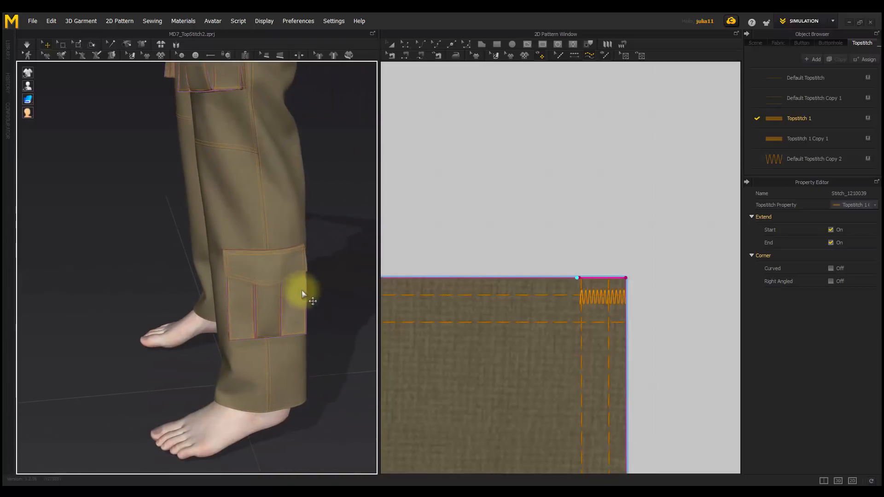
scroll(301, 294, up, 8)
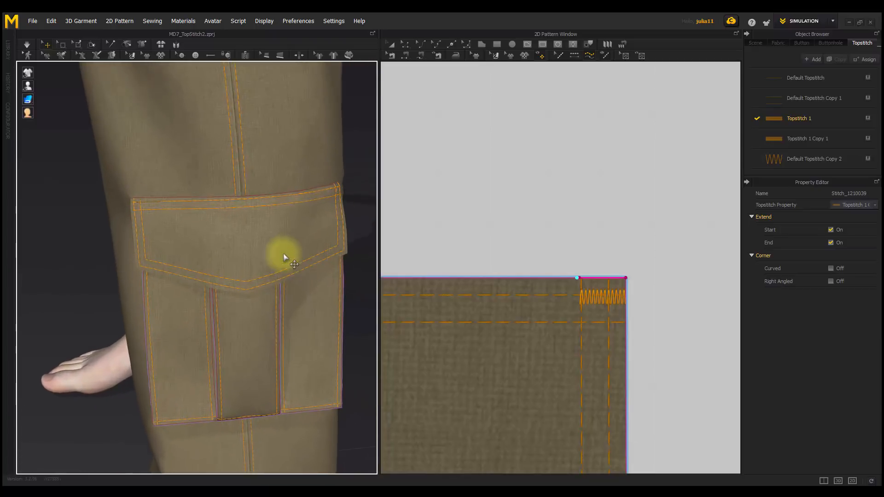
middle_drag(283, 254, 272, 264)
scroll(521, 371, down, 6)
middle_drag(558, 267, 621, 88)
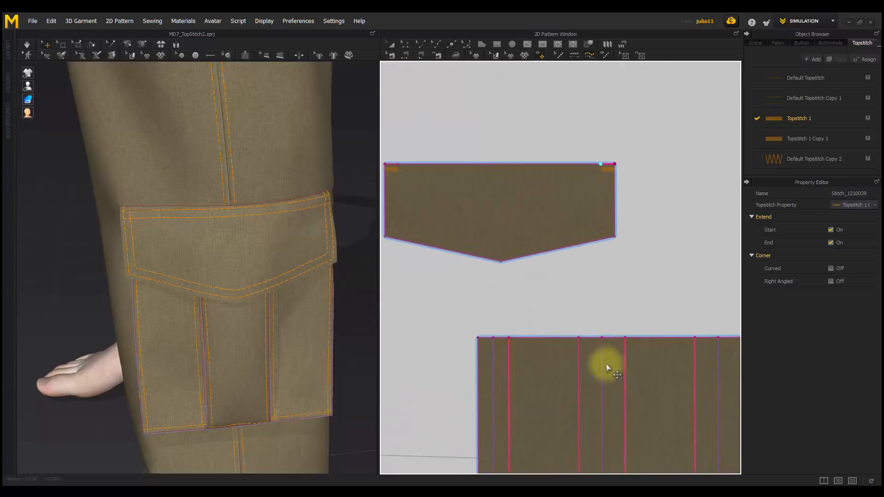
scroll(612, 391, down, 5)
scroll(575, 257, up, 8)
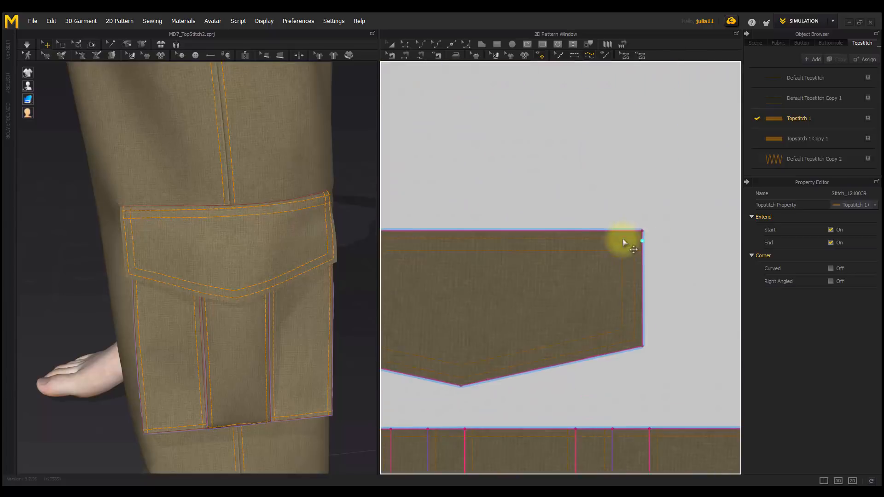
scroll(518, 300, down, 2)
scroll(585, 263, up, 6)
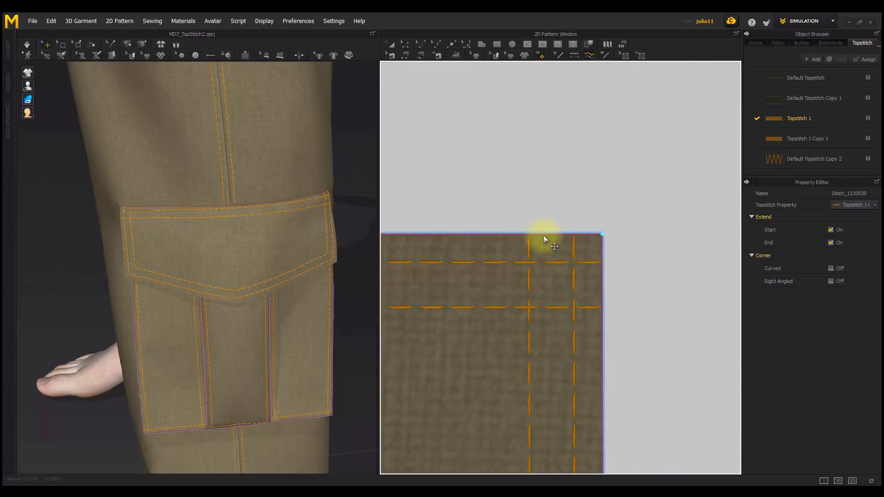
click(525, 234)
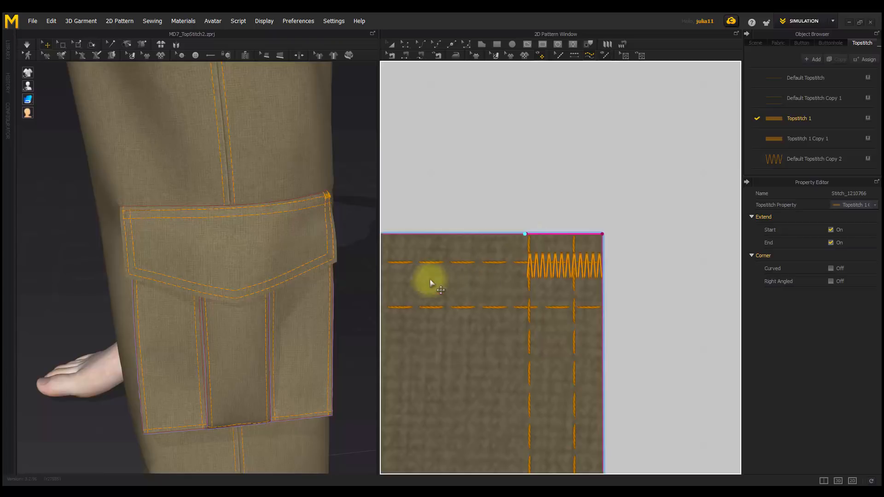
Sew a matching Topstitch 1 bartack at the top-left corner of the lower cargo pocket flap pattern
scroll(401, 270, down, 5)
middle_drag(427, 278, 780, 295)
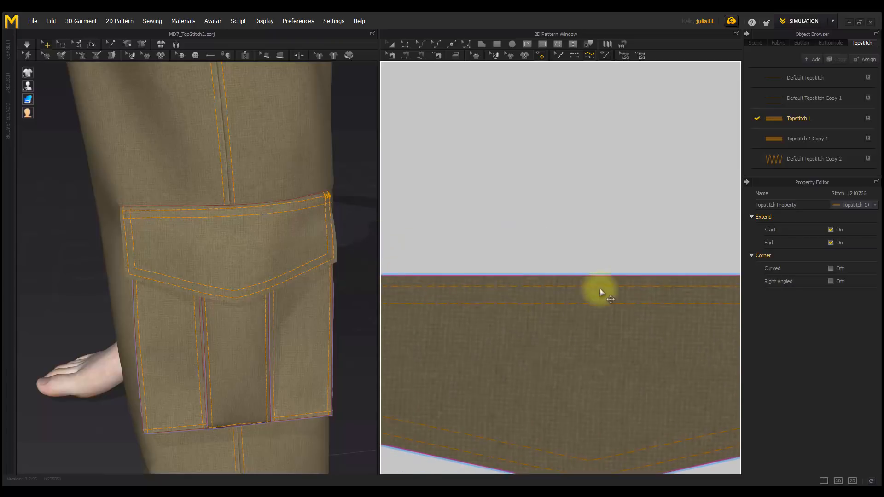
scroll(548, 281, down, 5)
scroll(562, 261, up, 6)
click(589, 266)
right_drag(189, 217, 196, 222)
scroll(197, 209, up, 3)
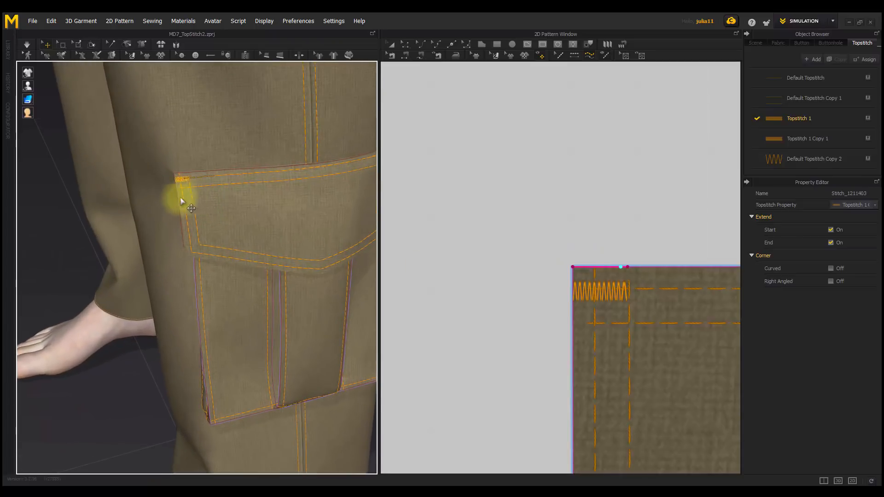
scroll(277, 259, down, 5)
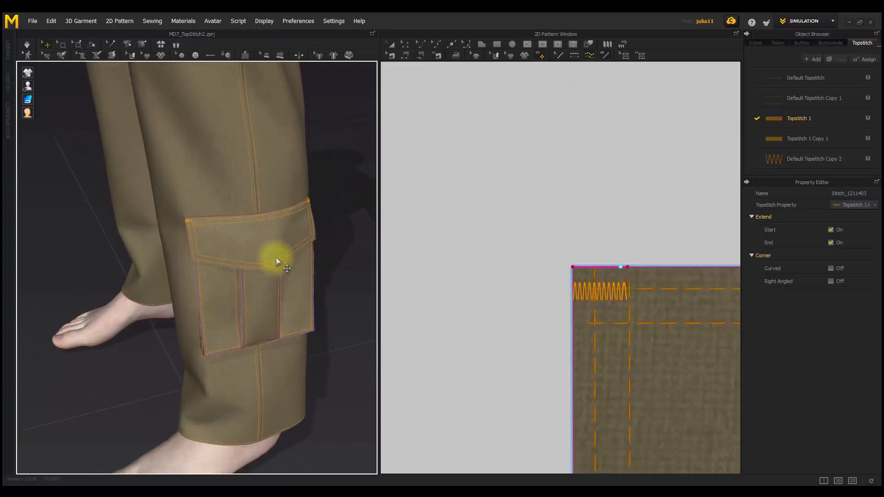
Offset the trouser hem edges of the lower front and back panels inward as internal lines, with Extend on
middle_drag(277, 260, 269, 308)
right_drag(267, 307, 158, 310)
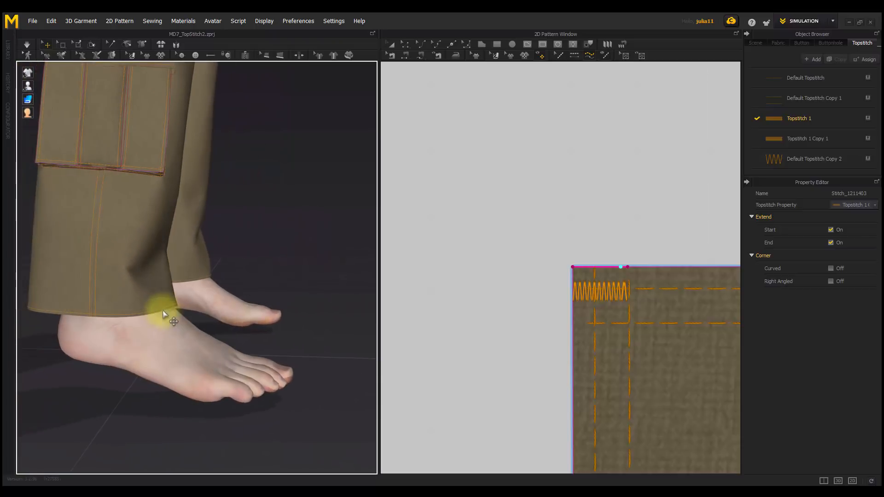
click(404, 44)
scroll(548, 306, down, 5)
scroll(573, 331, down, 5)
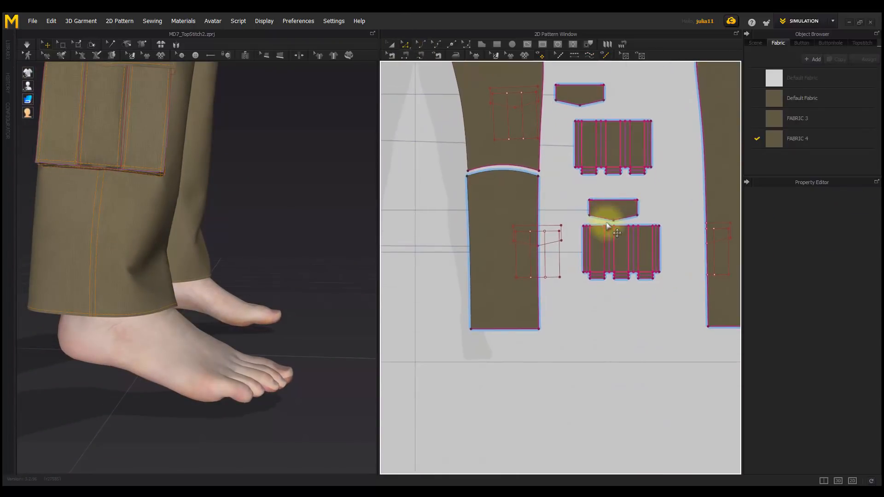
click(513, 295)
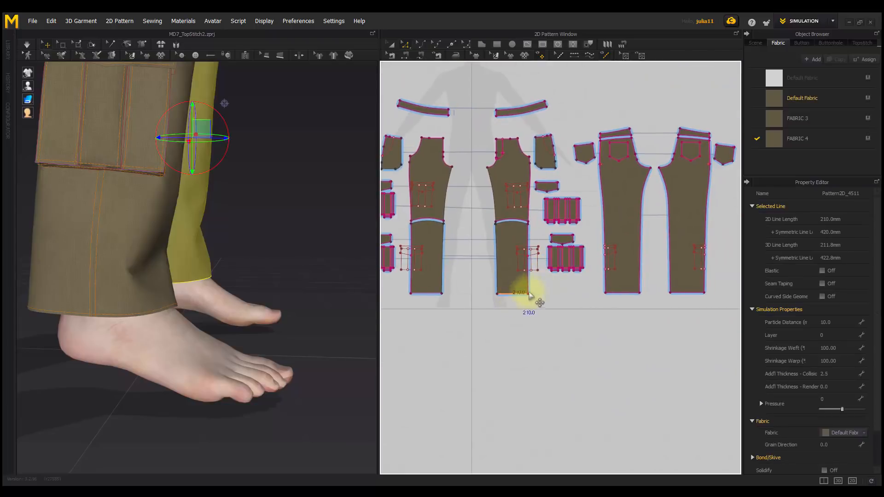
right_click(617, 295)
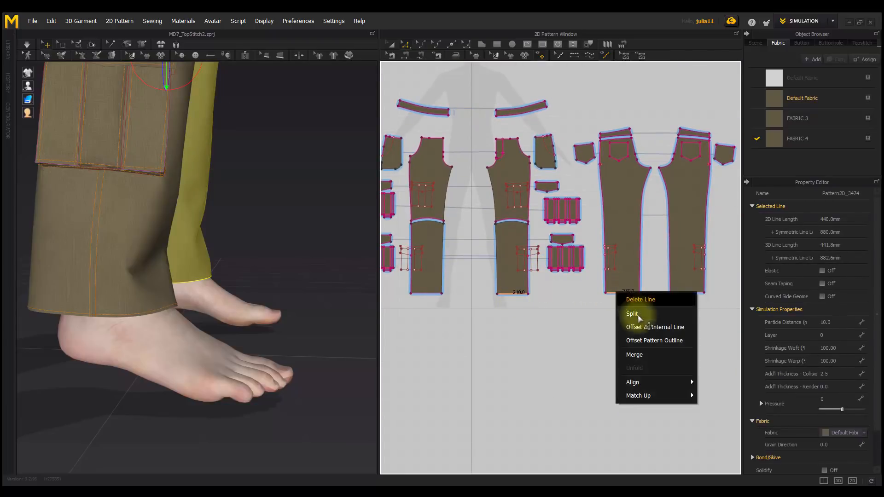
click(643, 328)
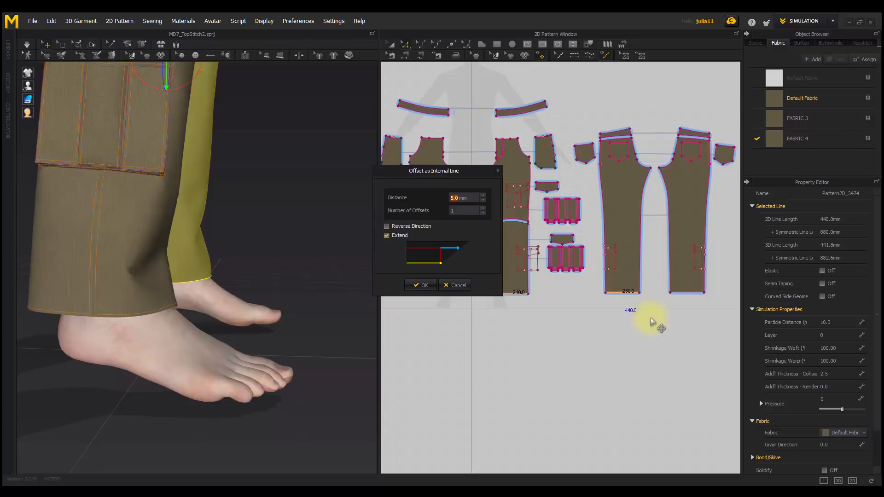
key(Return)
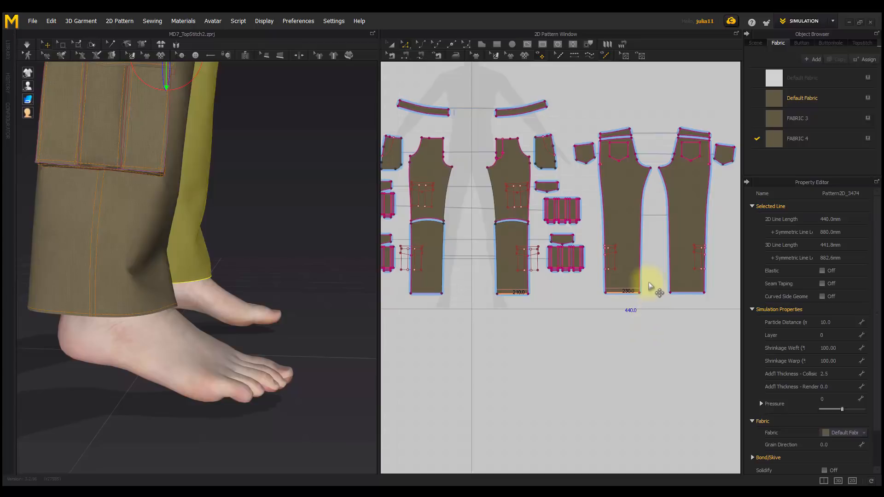
Sew Default Topstitch with Segment Topstitch along the internal hem lines of the front and back trouser panels
click(614, 289)
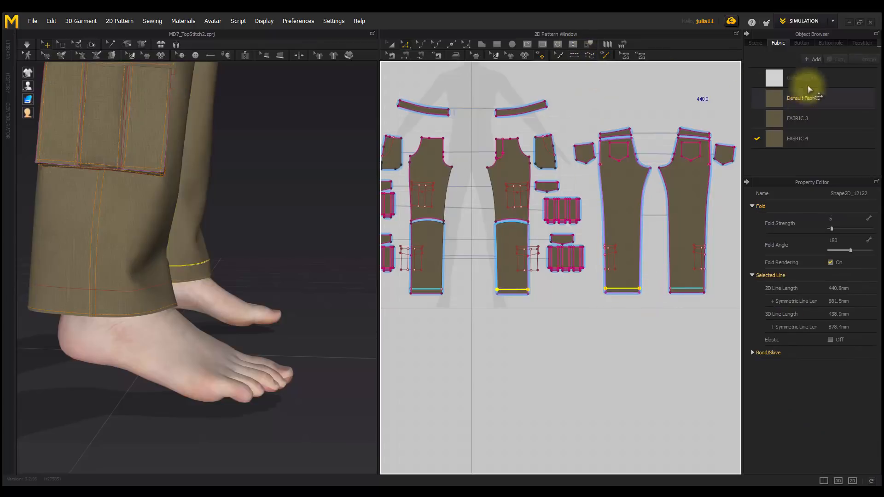
click(865, 44)
click(802, 79)
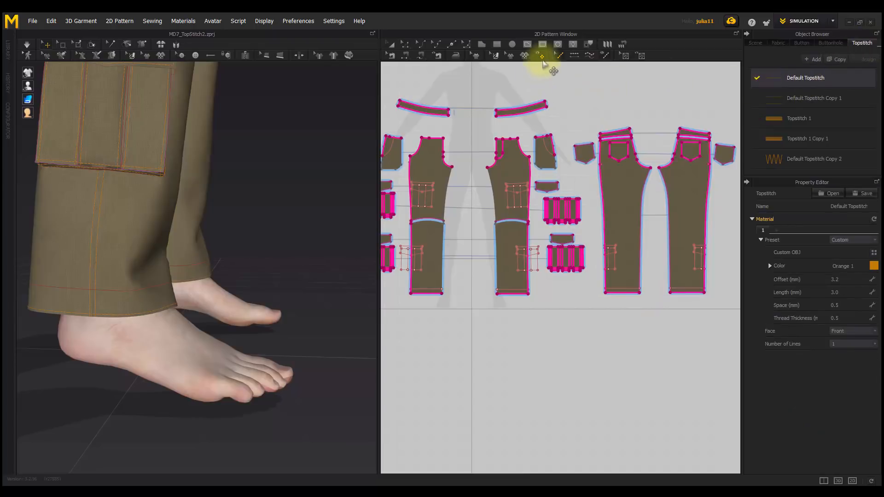
click(574, 55)
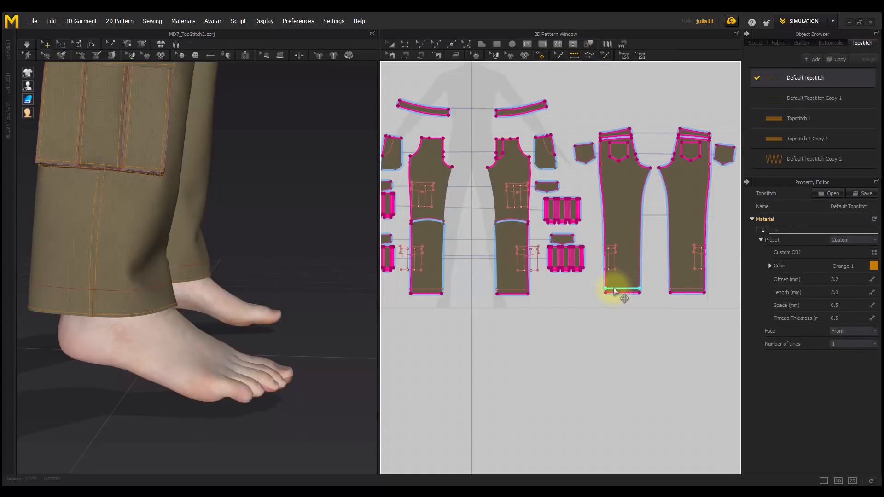
click(519, 293)
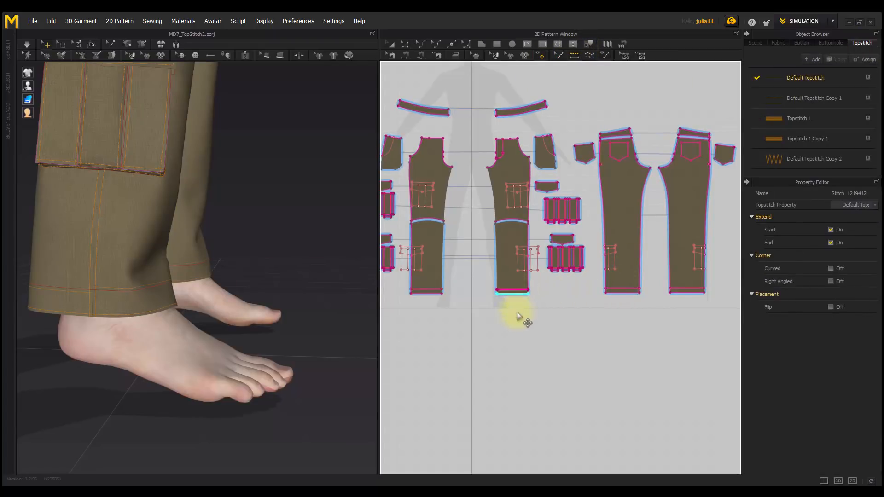
Turn on Flip placement for the topstitch on the lower front panel's internal hem line and deselect it
scroll(142, 284, up, 5)
middle_drag(144, 283, 244, 226)
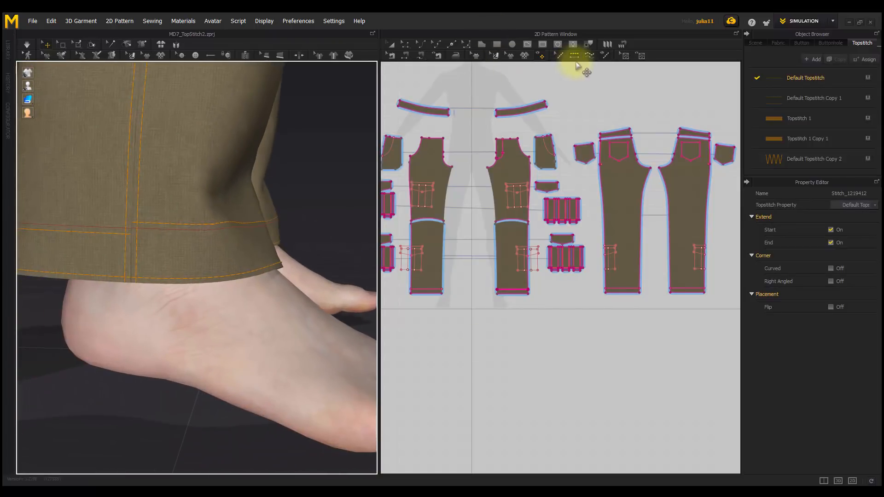
click(512, 288)
click(528, 301)
click(517, 290)
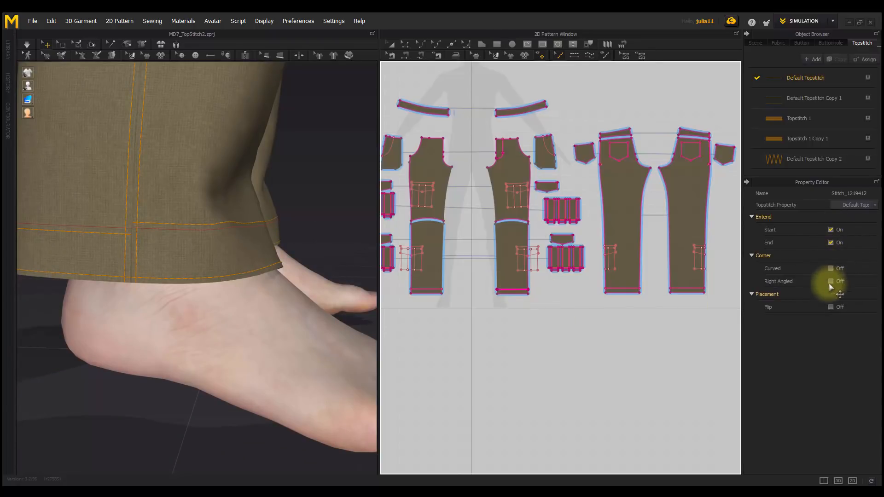
click(831, 307)
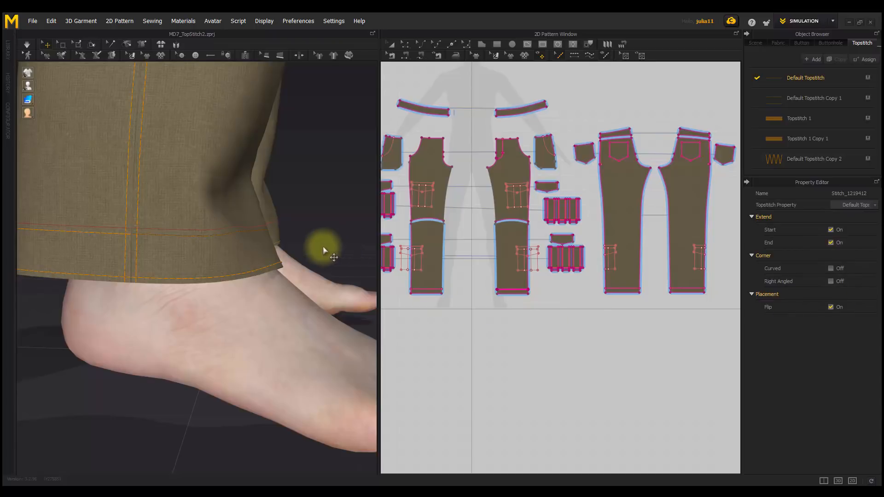
right_drag(252, 217, 200, 219)
click(246, 252)
Examine the topstitched cargo trousers on the avatar from the hems up to the waistband
scroll(246, 252, down, 3)
right_drag(322, 223, 254, 230)
scroll(256, 226, down, 2)
middle_drag(257, 226, 252, 297)
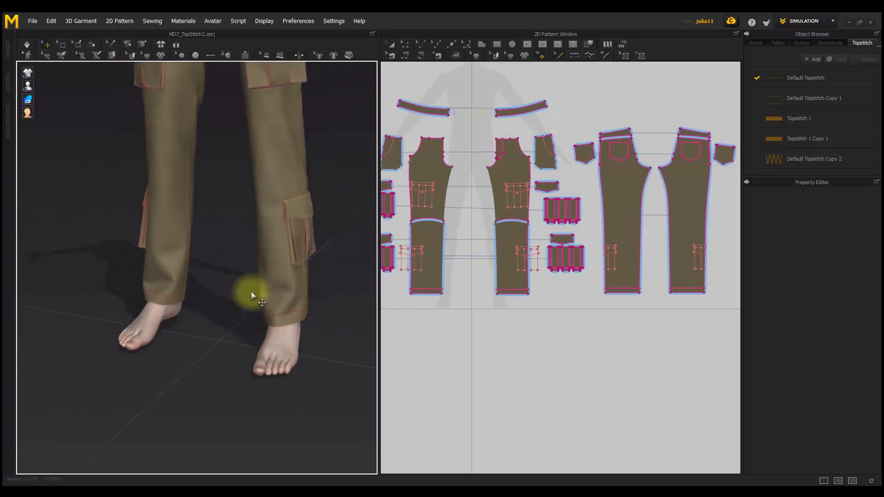
scroll(249, 289, down, 4)
middle_drag(241, 253, 245, 323)
right_drag(244, 323, 258, 316)
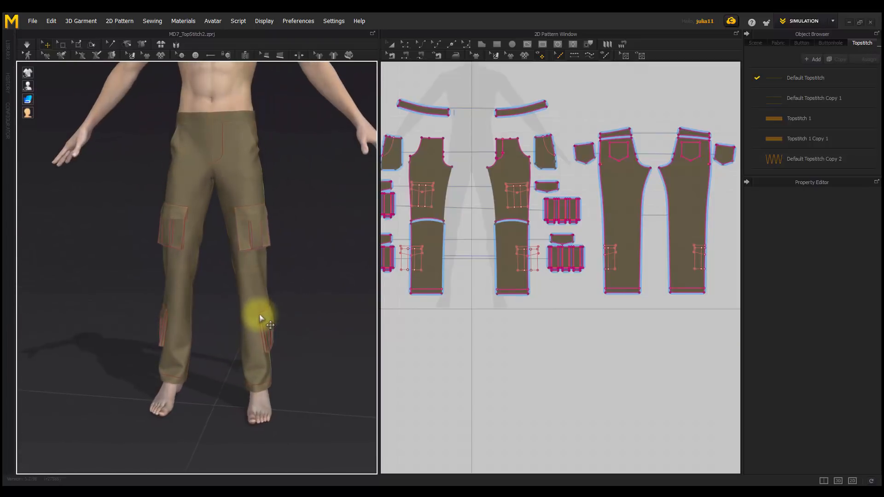
scroll(258, 315, up, 4)
middle_drag(259, 314, 258, 337)
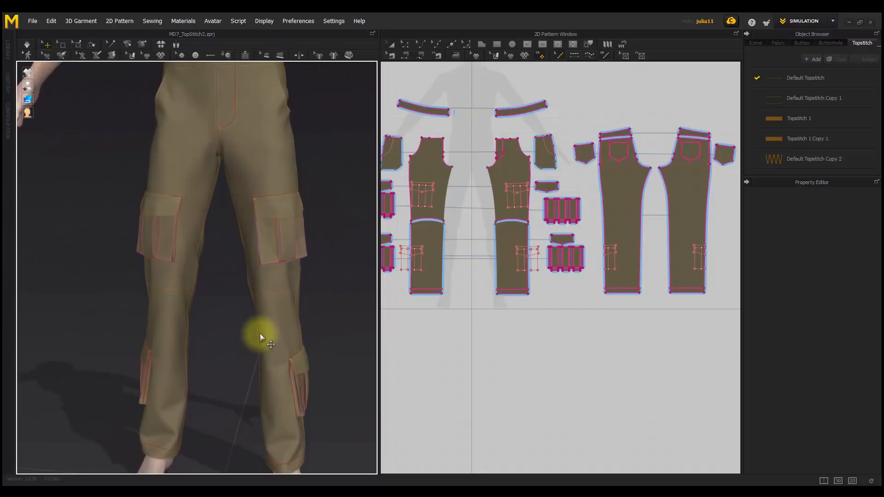
scroll(258, 335, down, 3)
right_drag(258, 336, 266, 333)
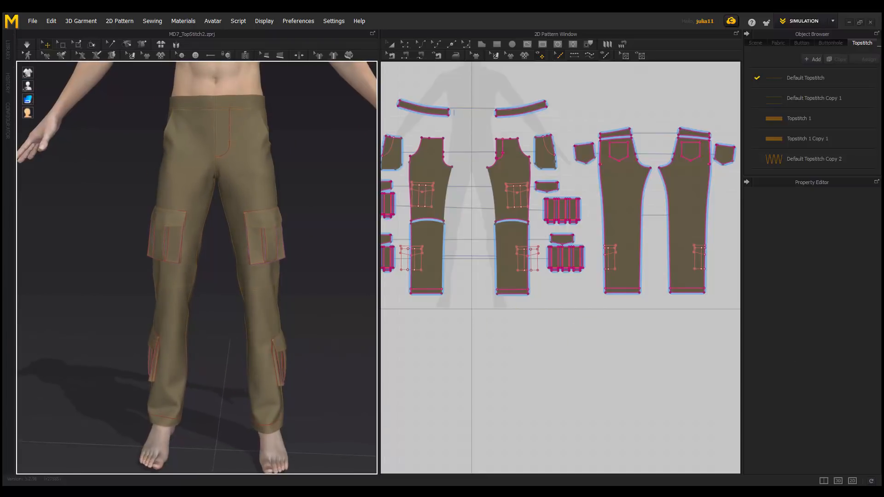